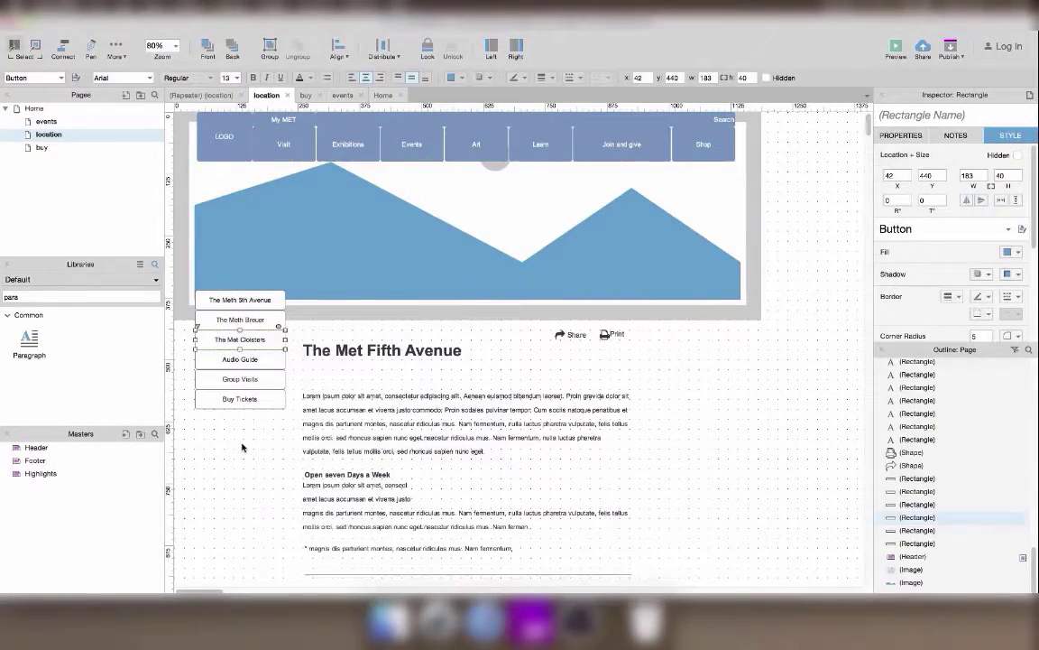
Step: Look over the whole location page wireframe, from the side menu buttons down to the footer
left_click_drag(231, 405, 181, 328)
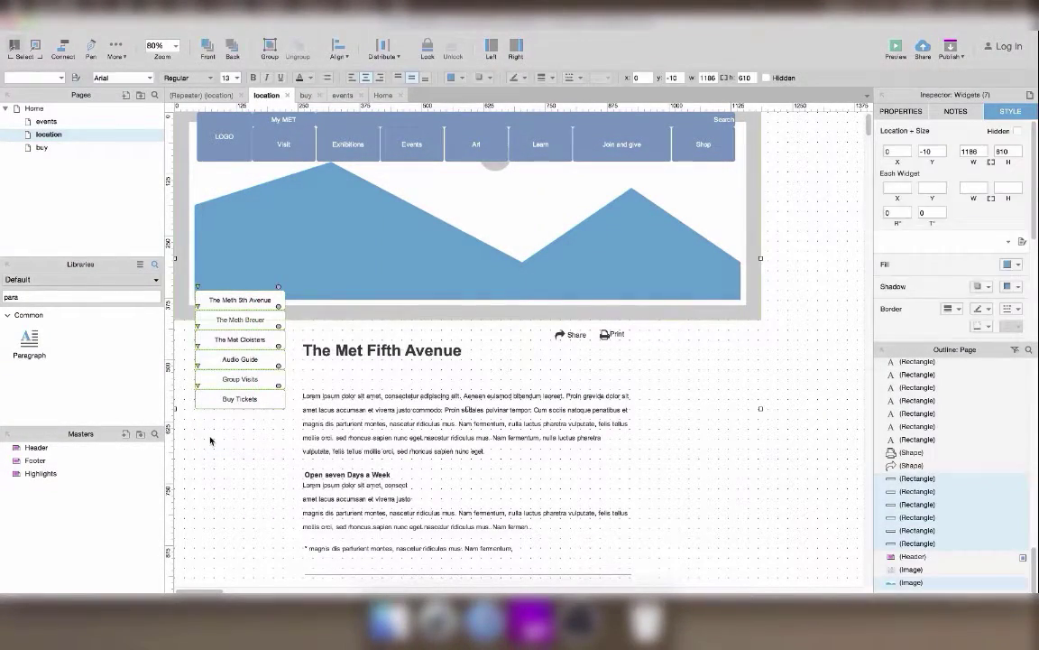
left_click(241, 459)
scroll(241, 460, "down", 5)
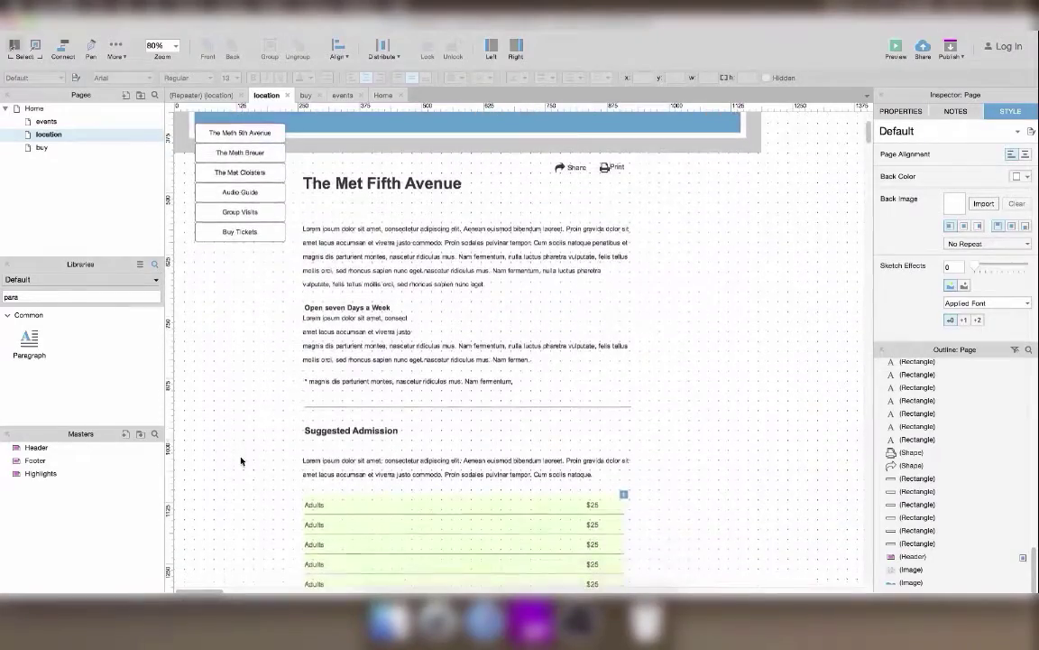
scroll(241, 461, "down", 12)
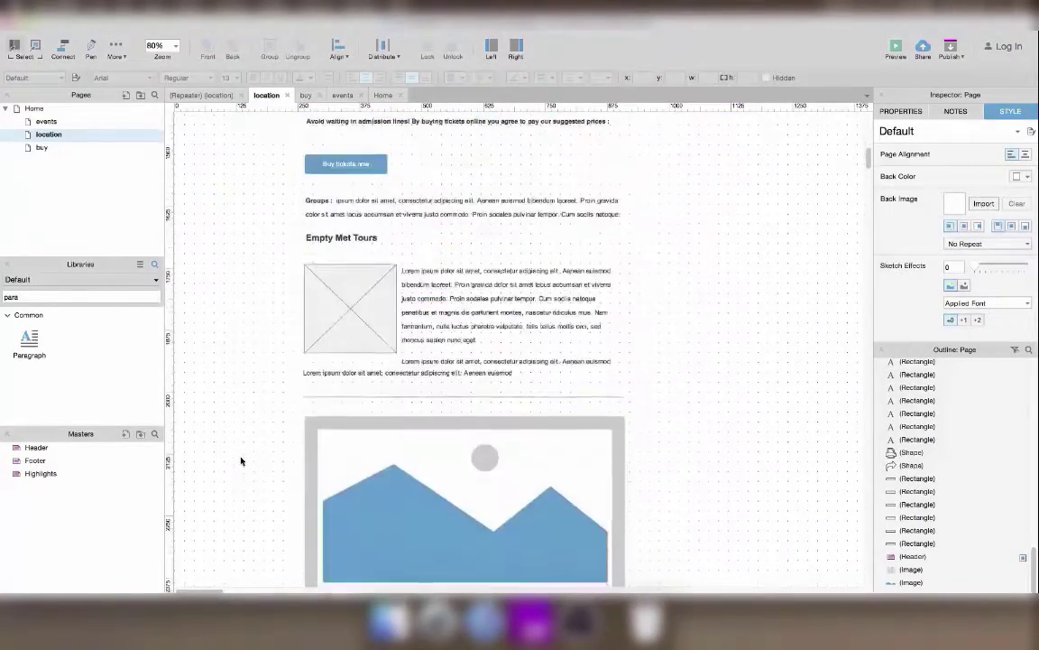
scroll(241, 461, "down", 10)
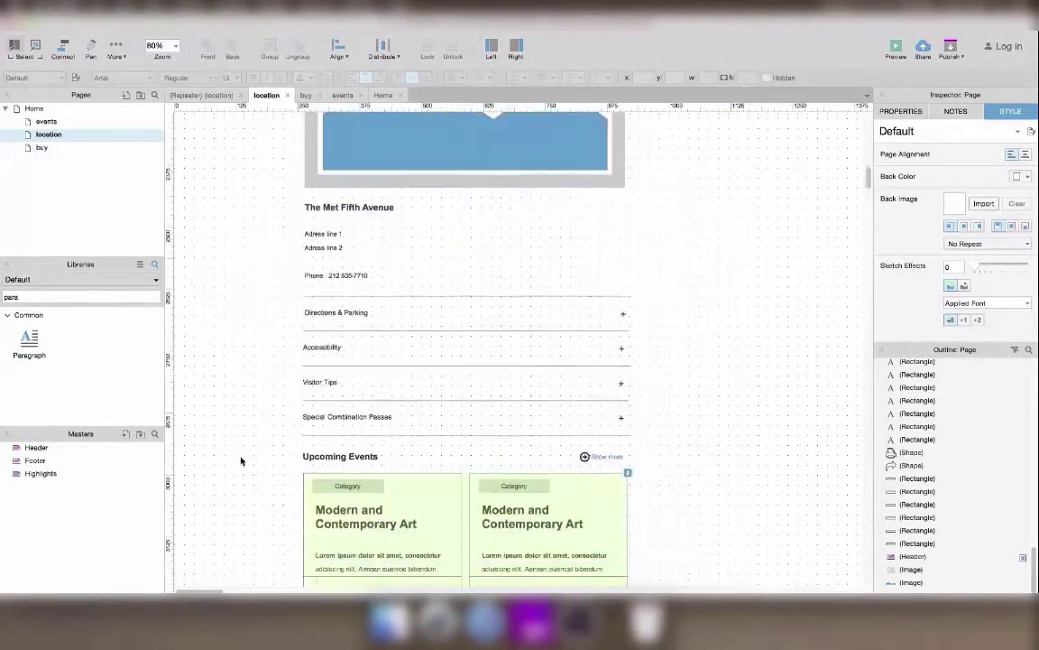
scroll(241, 461, "down", 10)
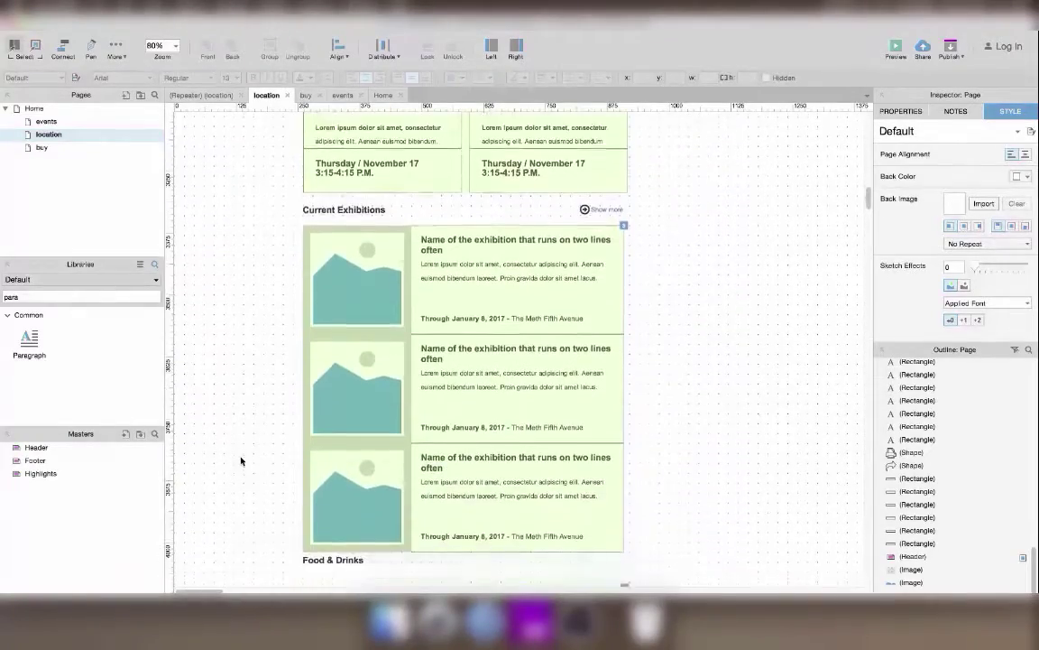
scroll(241, 461, "down", 10)
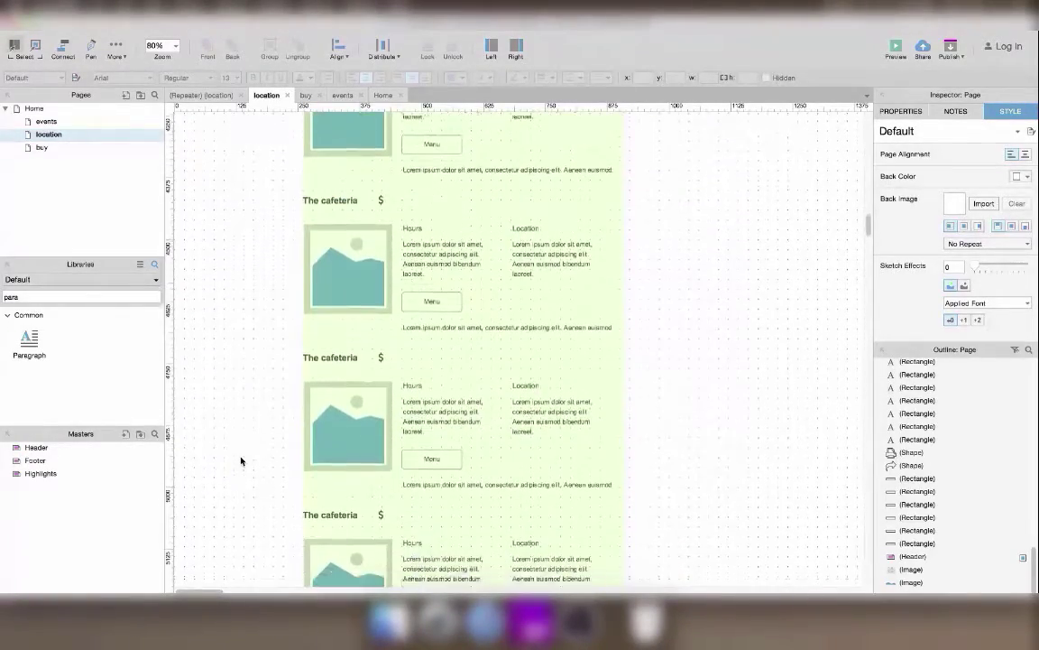
scroll(241, 461, "down", 10)
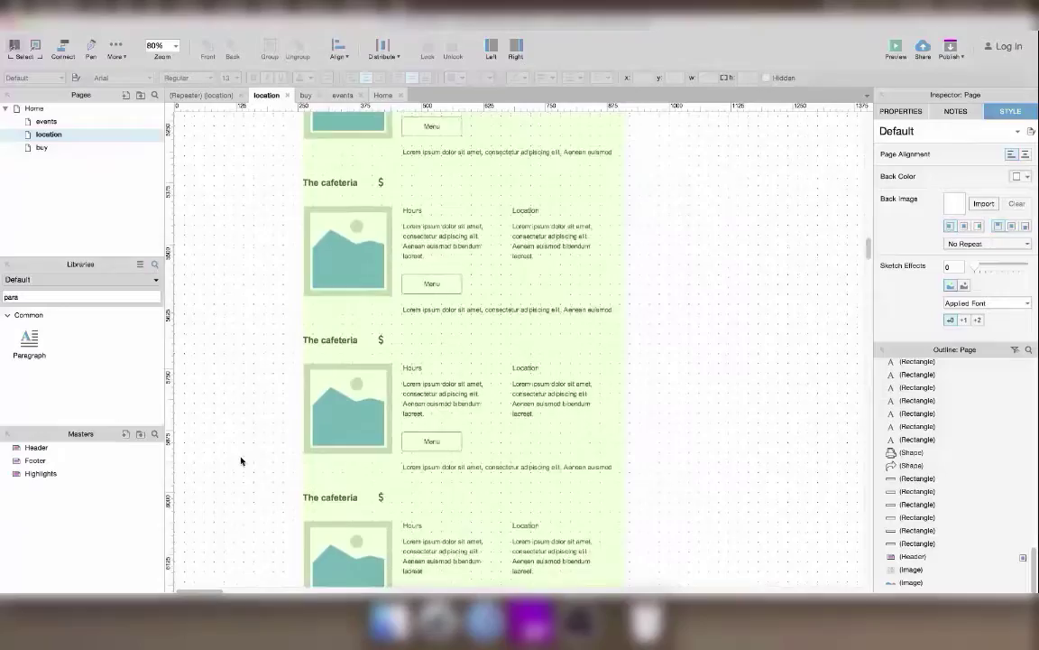
scroll(241, 461, "down", 10)
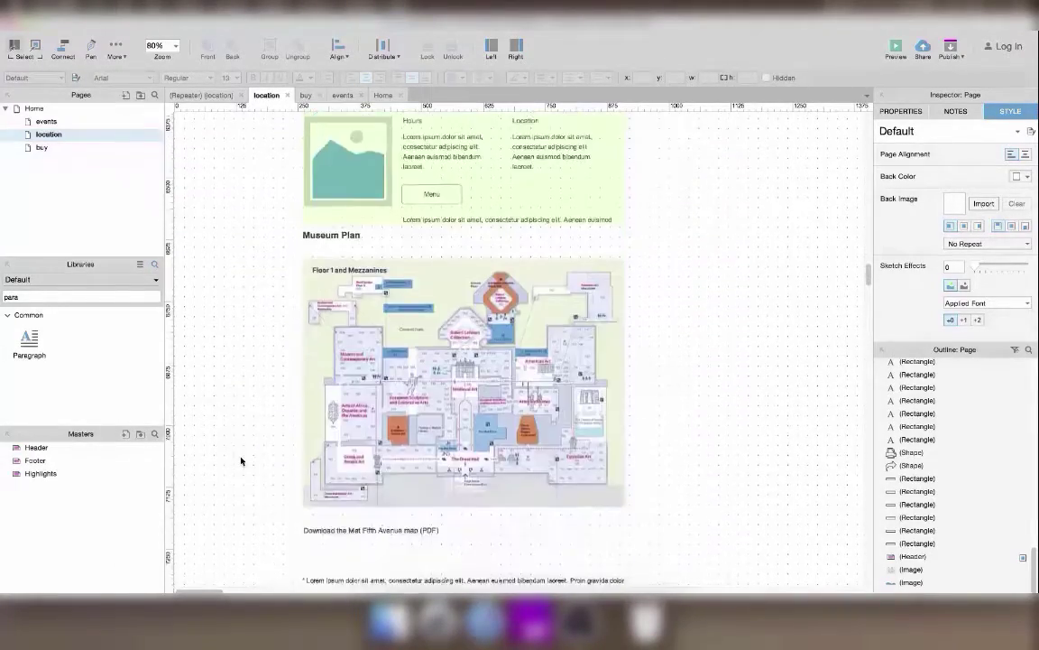
scroll(241, 461, "down", 10)
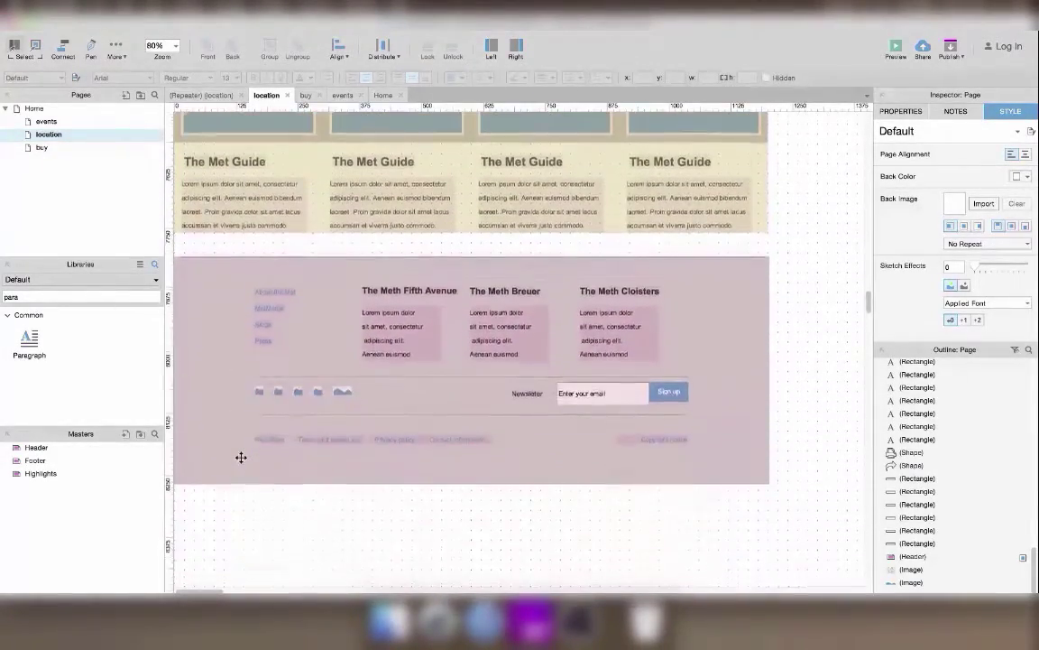
scroll(240, 458, "down", 1)
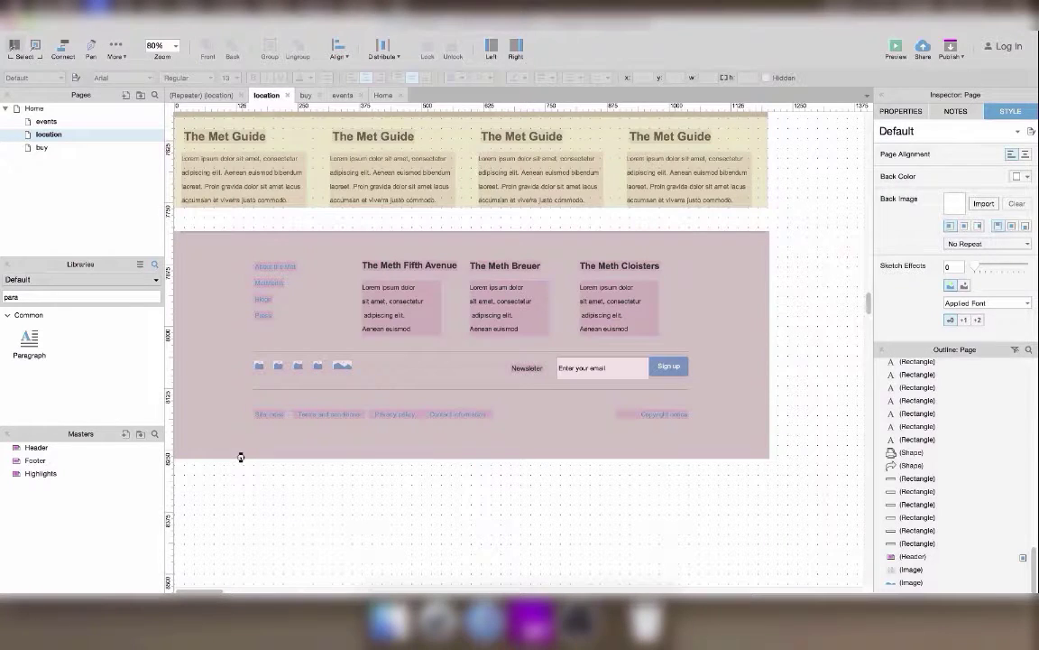
Step: Style the location page as a grayscale sketch with sketch effects at 43 and the Bradley Hand font
left_click(902, 111)
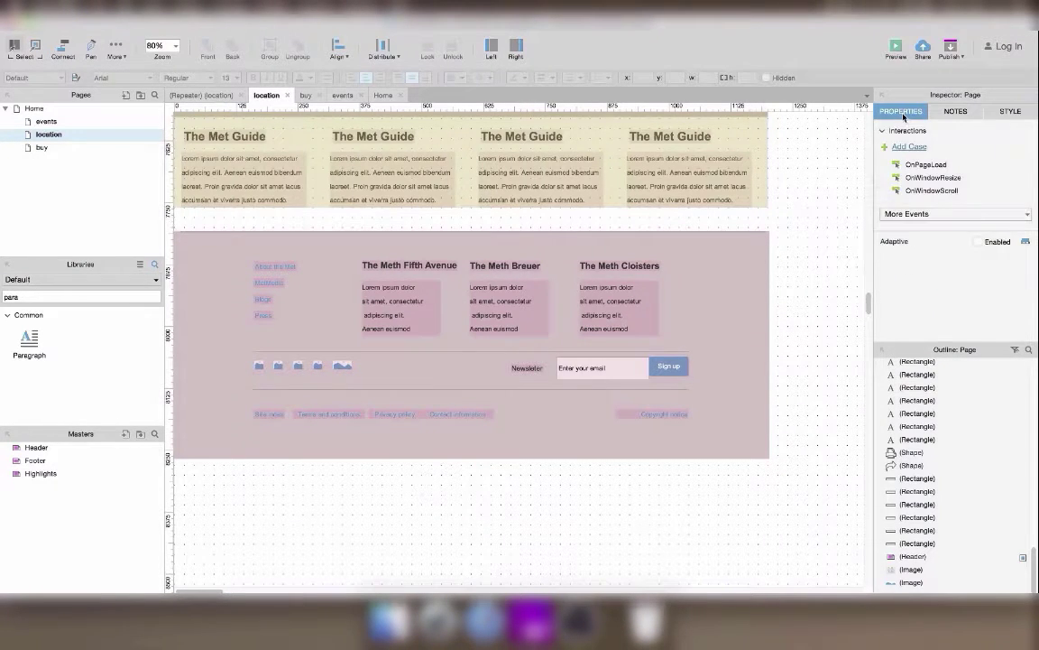
left_click(1009, 111)
left_click(965, 286)
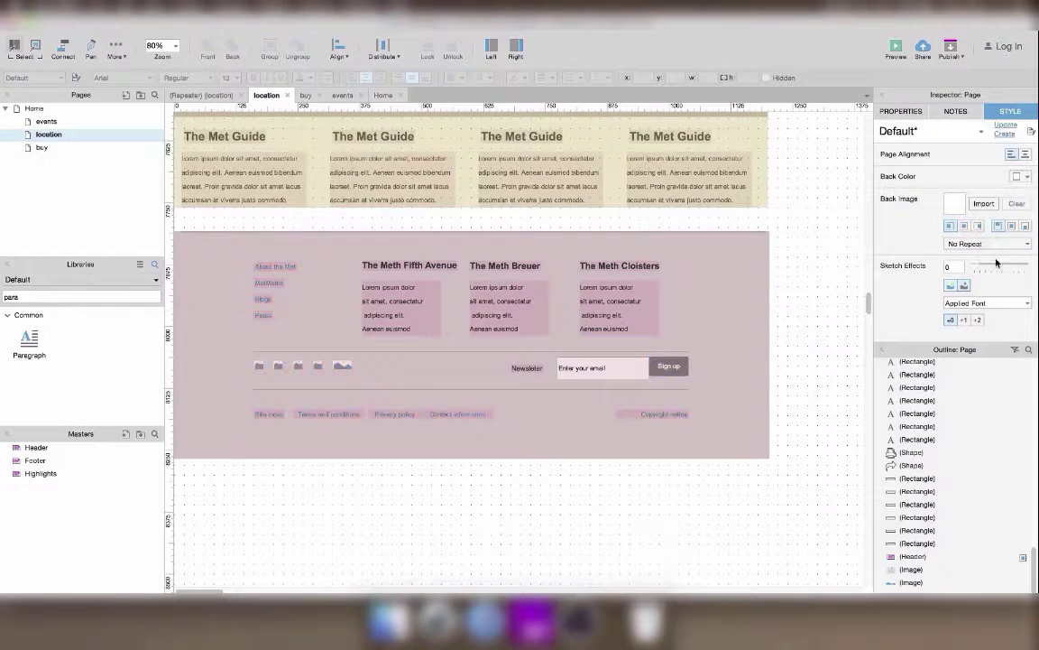
left_click(1025, 303)
scroll(919, 534, "down", 5)
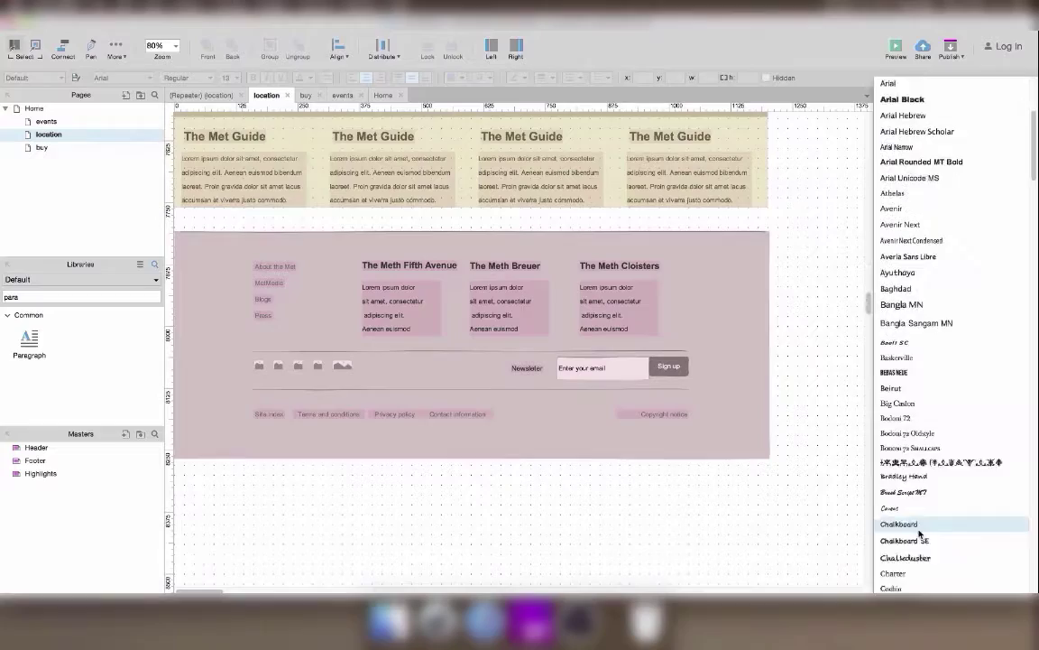
left_click(921, 438)
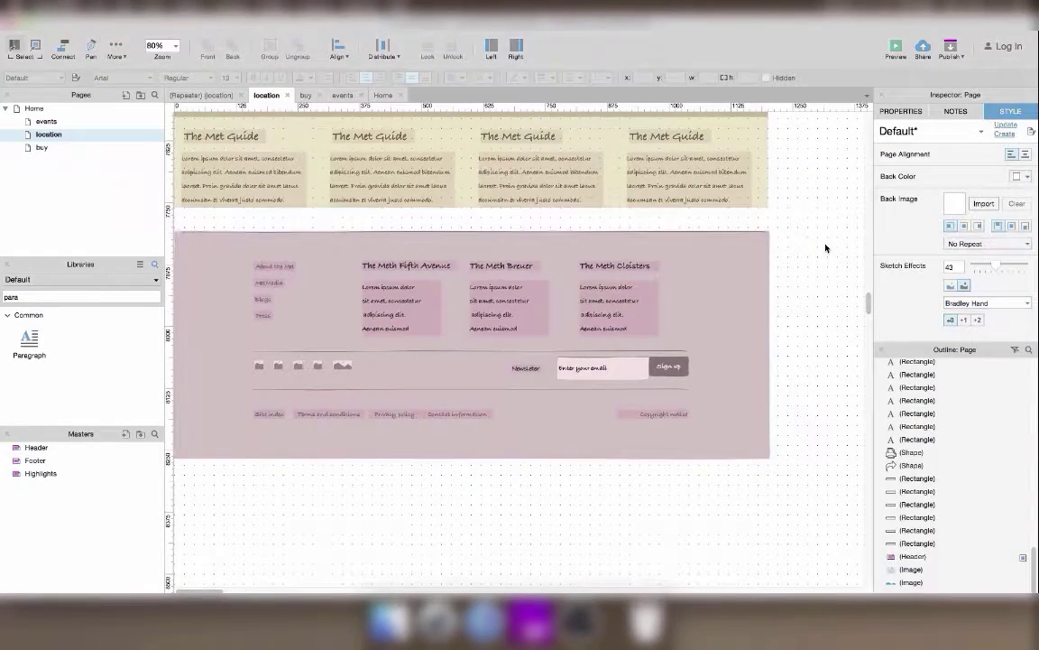
scroll(825, 247, "up", 15)
scroll(825, 247, "up", 15)
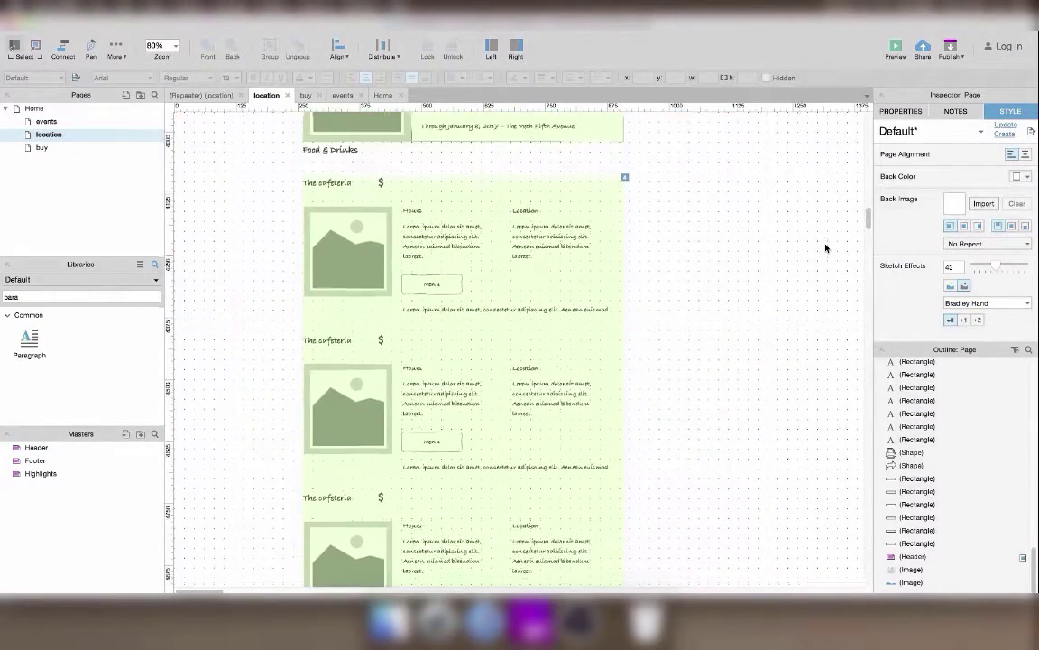
scroll(826, 247, "up", 10)
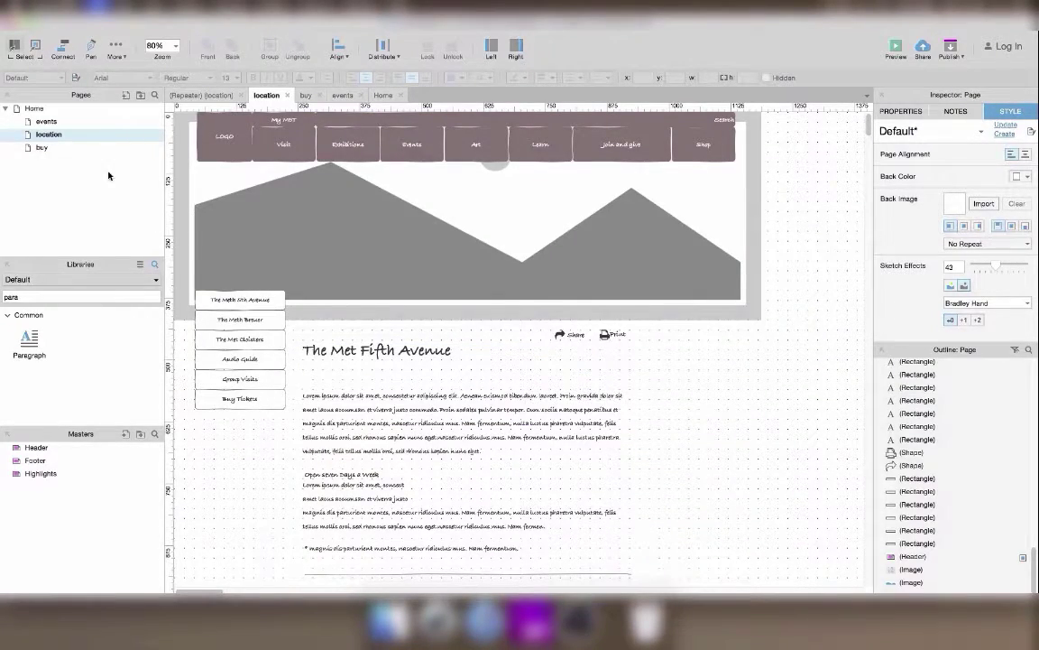
Step: Open the buy page and examine its Admission Tickets reference screenshot
double_click(59, 146)
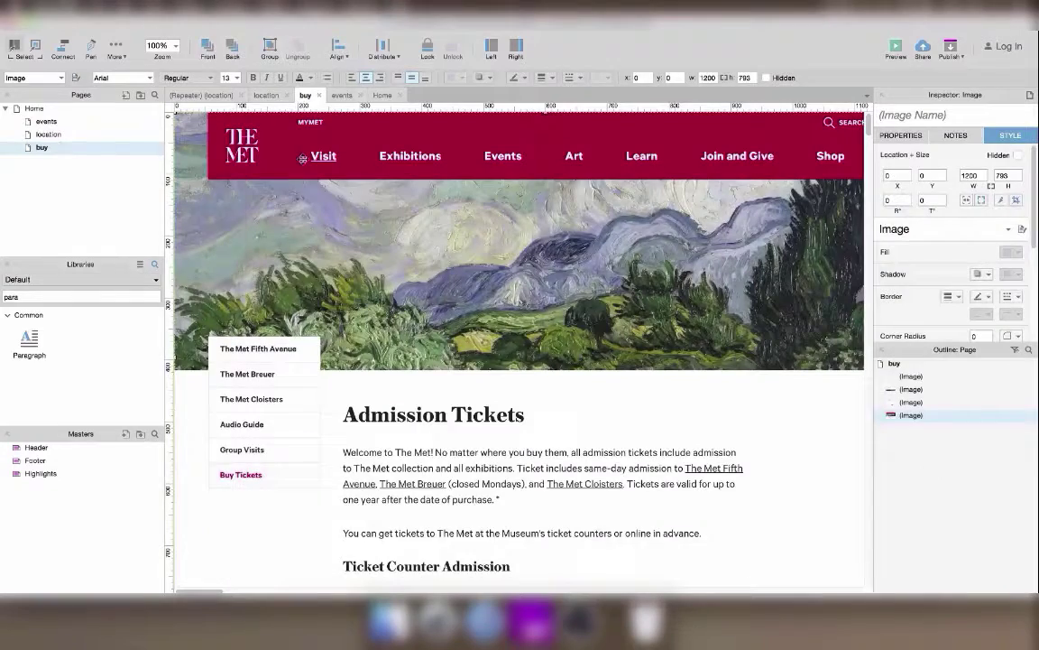
scroll(304, 270, "down", 20)
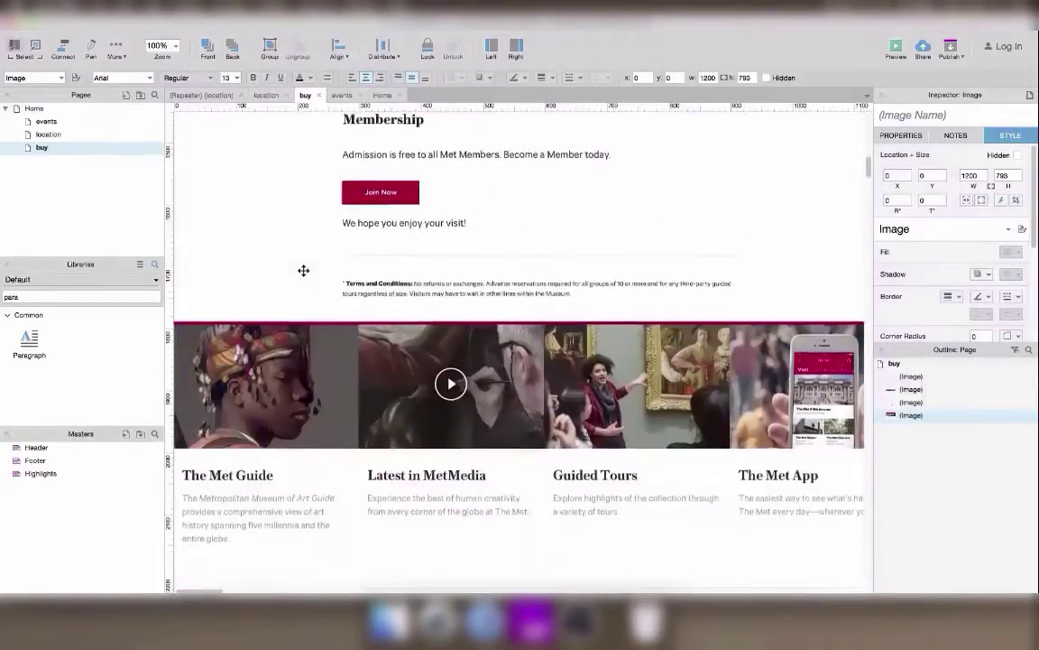
scroll(303, 271, "up", 20)
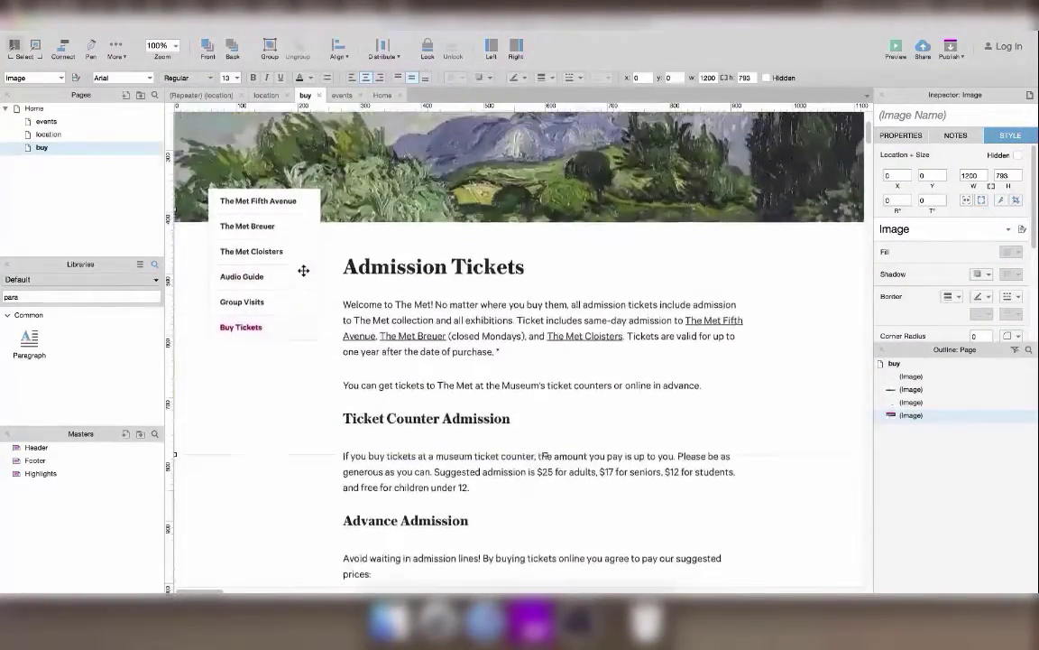
Step: Convert the six side menu buttons on the location page into a master named Left-menu, placeable anywhere
double_click(54, 134)
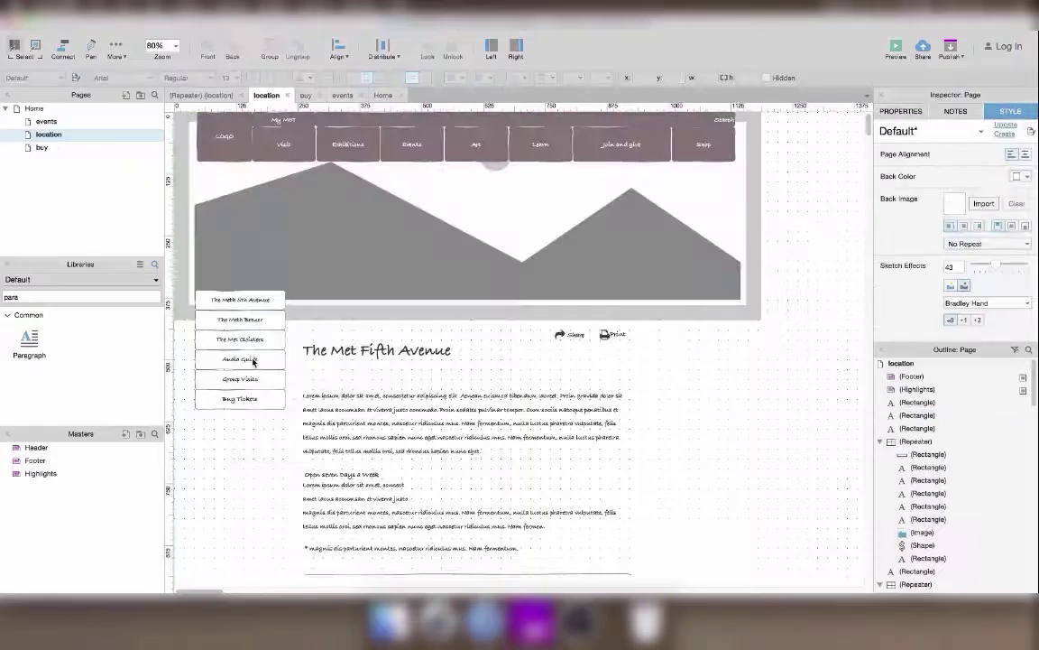
left_click_drag(272, 442, 191, 271)
right_click(234, 341)
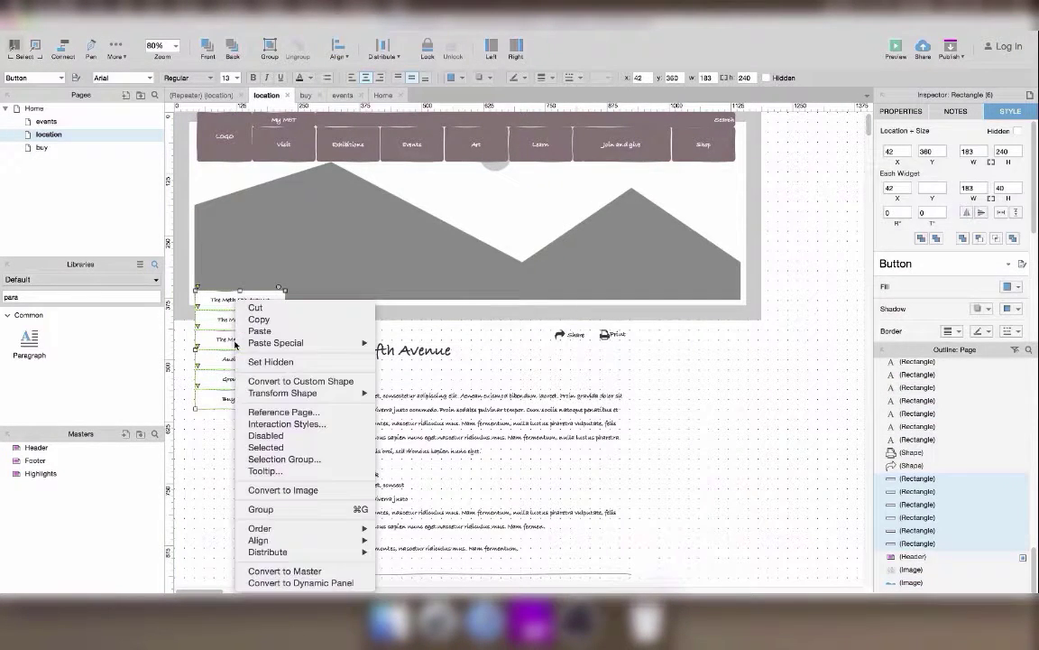
left_click(302, 570)
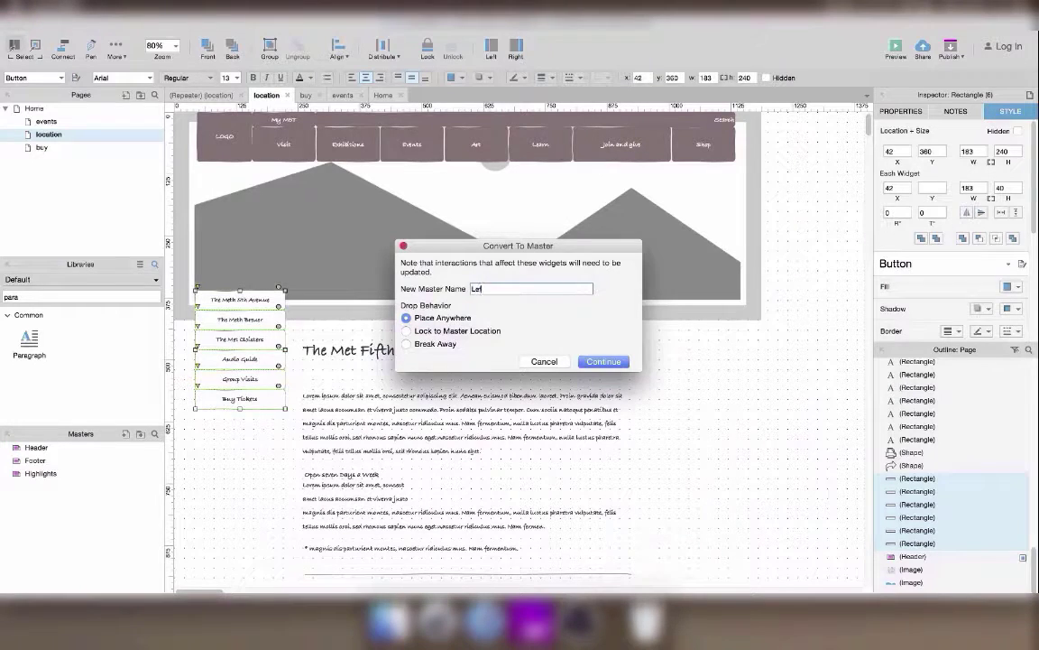
key("Return")
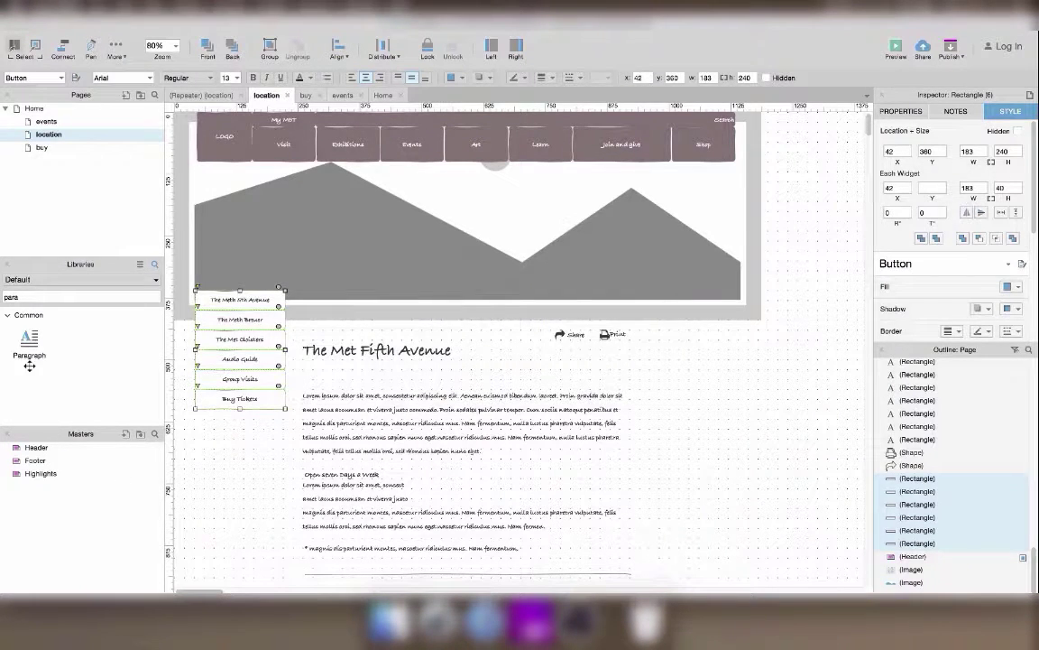
Step: Copy the placeholder banner image, Header master and Left-menu master from the location page onto the buy page
left_click(197, 179)
left_click(194, 141)
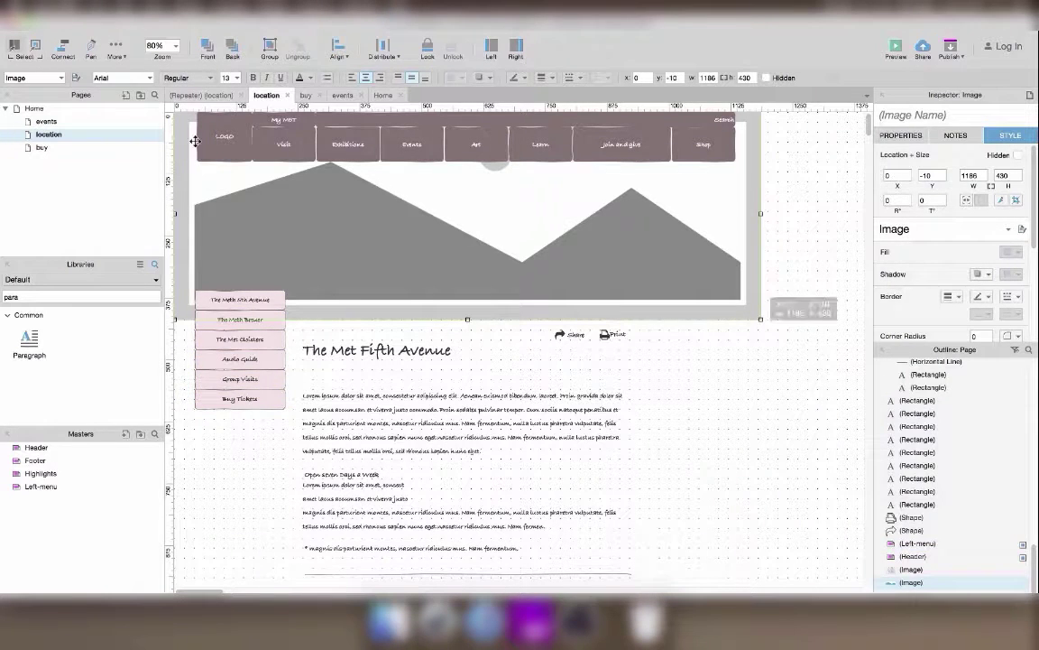
left_click(225, 134, "shift")
left_click(244, 387, "shift")
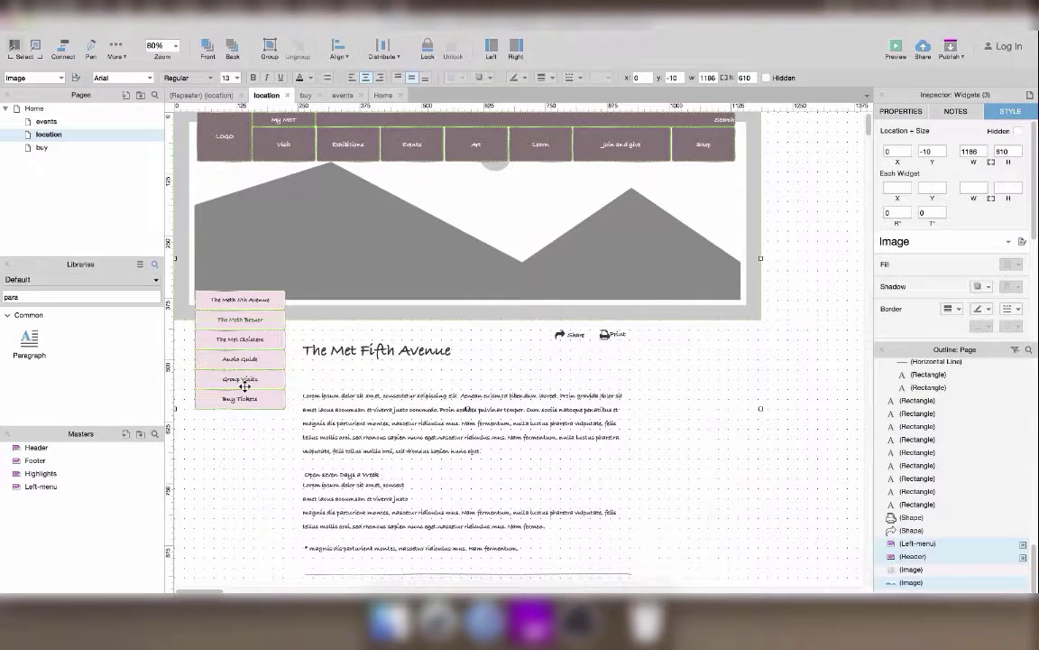
left_click_drag(164, 353, 66, 151)
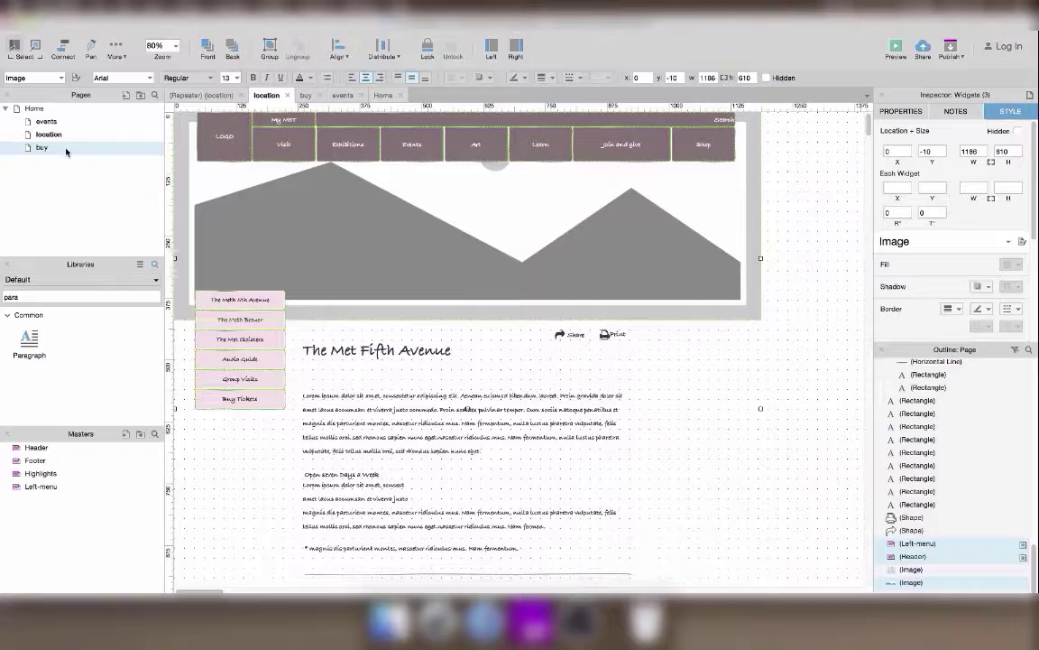
double_click(66, 152)
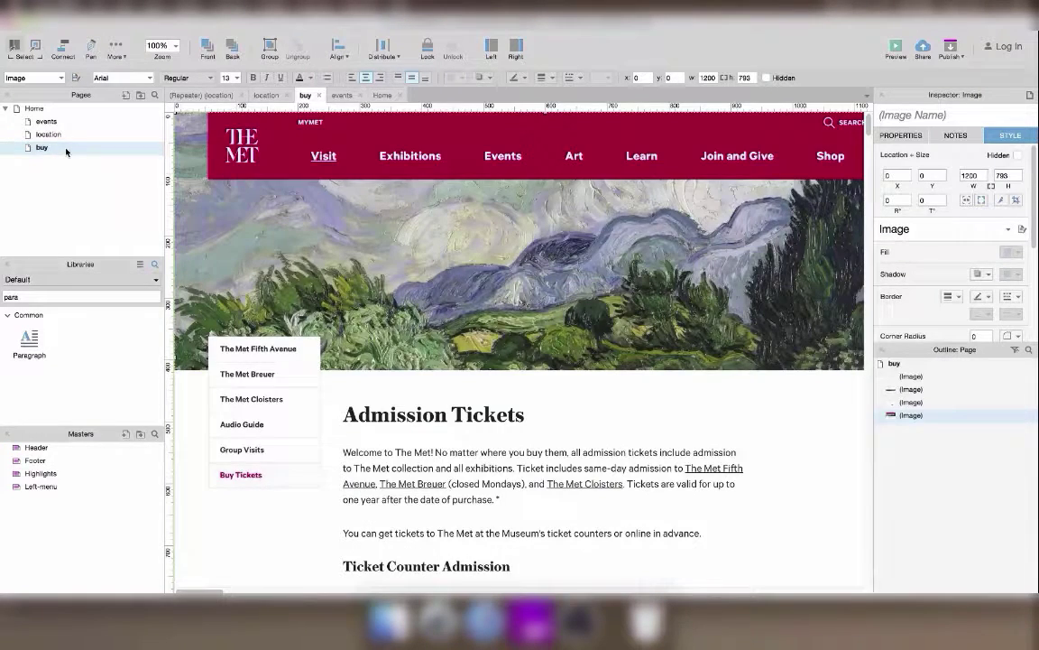
key("super+v")
scroll(349, 333, "down", 1)
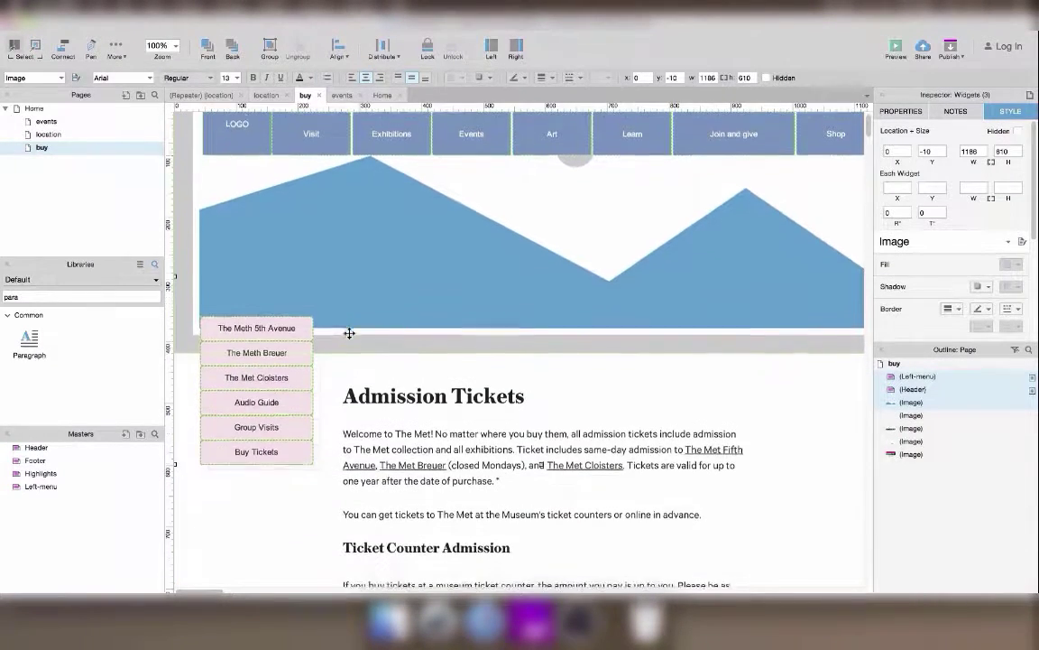
scroll(349, 333, "down", 6)
scroll(350, 330, "up", 7)
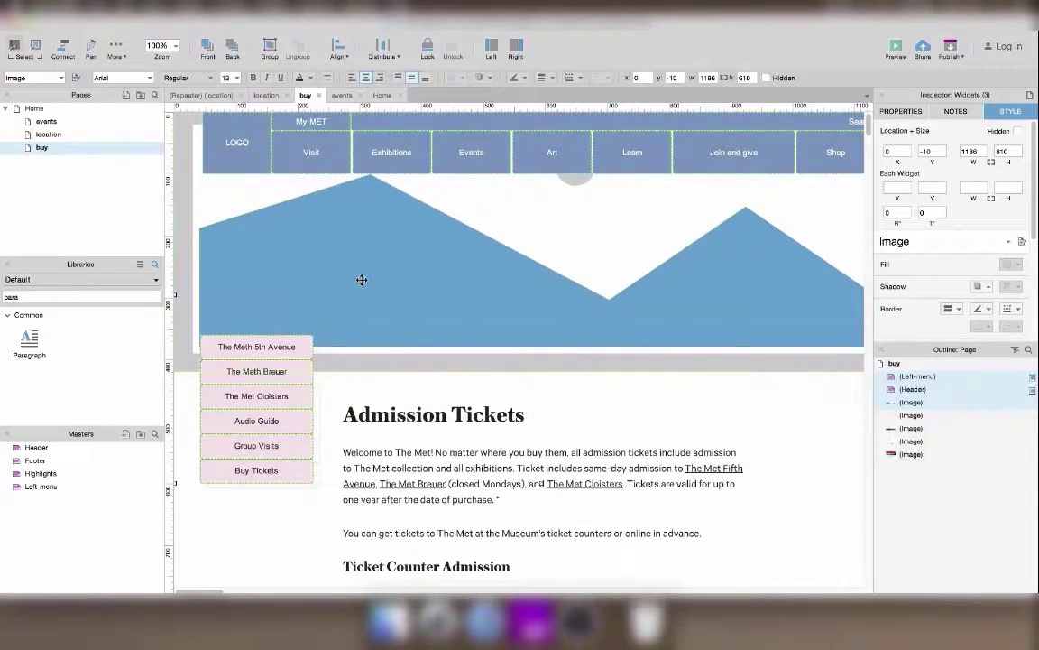
Step: Try sending the placeholder banner image behind the buy page's reference screenshots, and undo the reordering
left_click(360, 279)
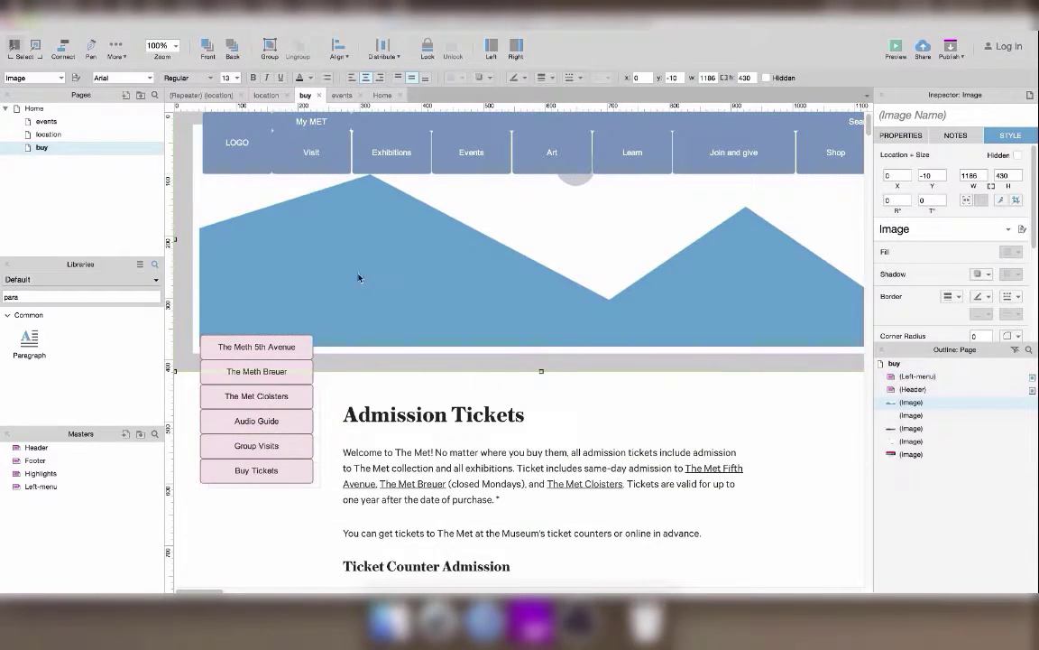
left_click(233, 45)
scroll(400, 271, "down", 1)
scroll(399, 271, "right", 3)
scroll(401, 270, "left", 3)
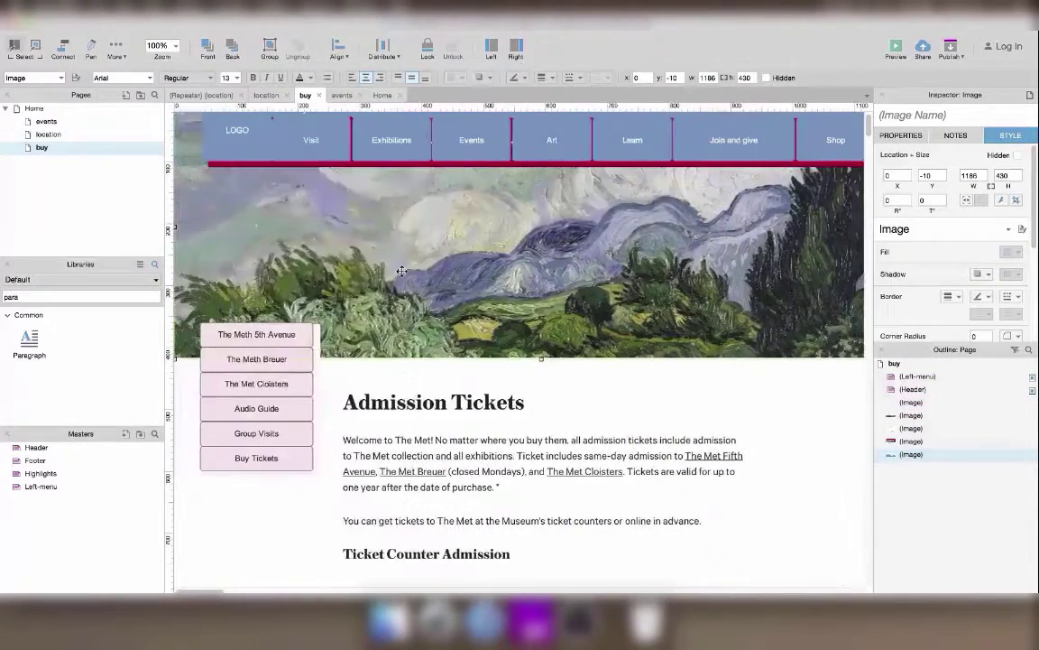
key("ctrl+z")
Step: Find the heading widgets in the library and place a Heading 1 reading "Admission Tickets" over the buy page's title
scroll(400, 271, "down", 5)
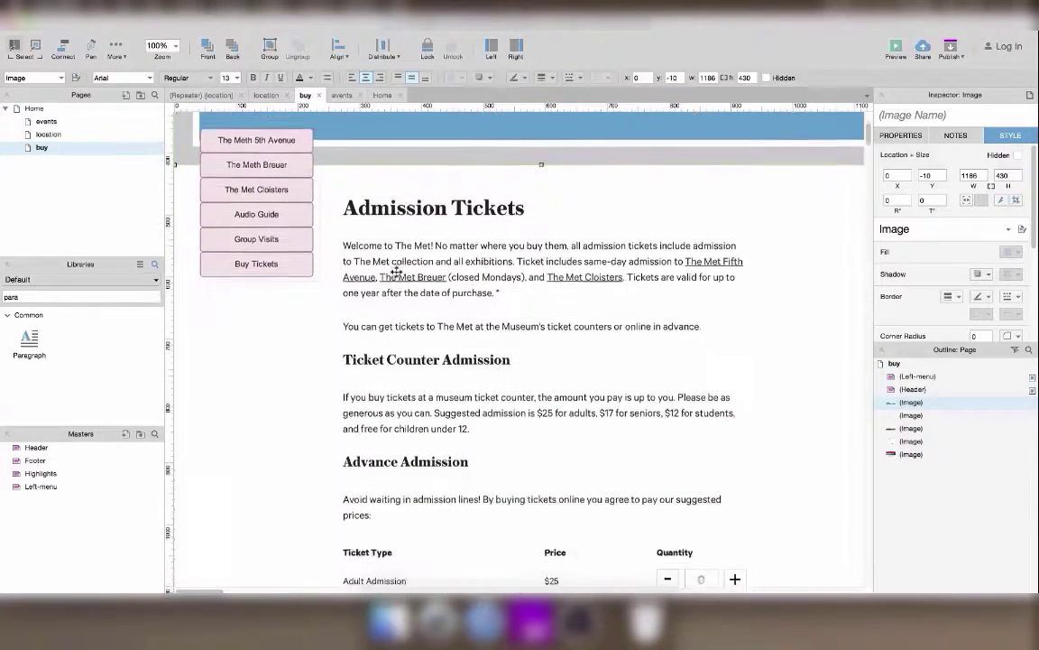
type("head")
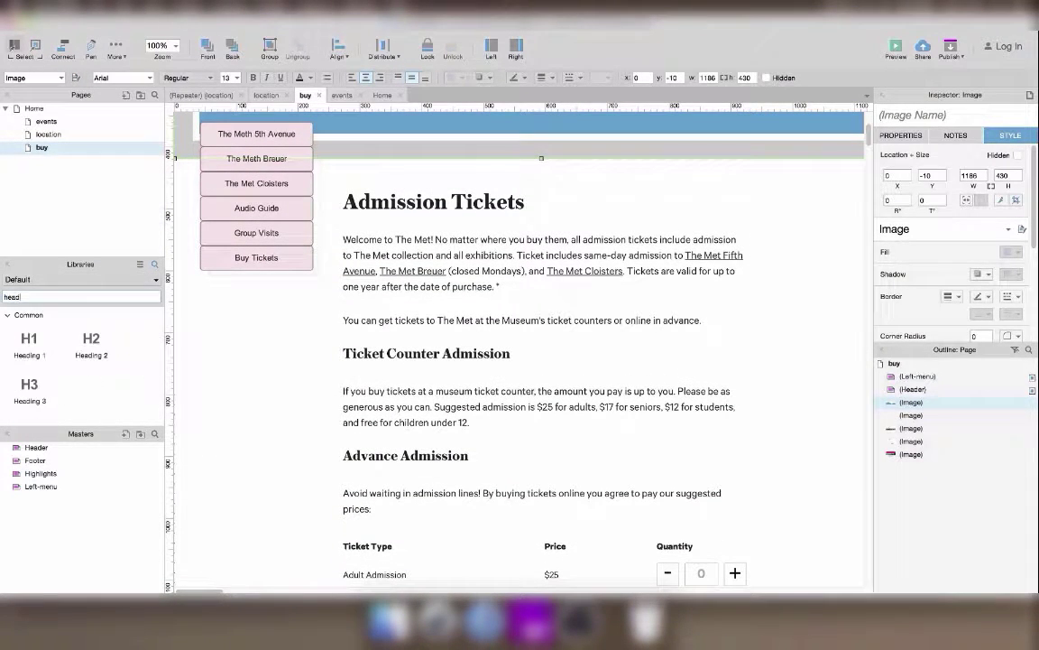
left_click_drag(26, 350, 346, 193)
key("Left")
key("Left")
type("Admission T")
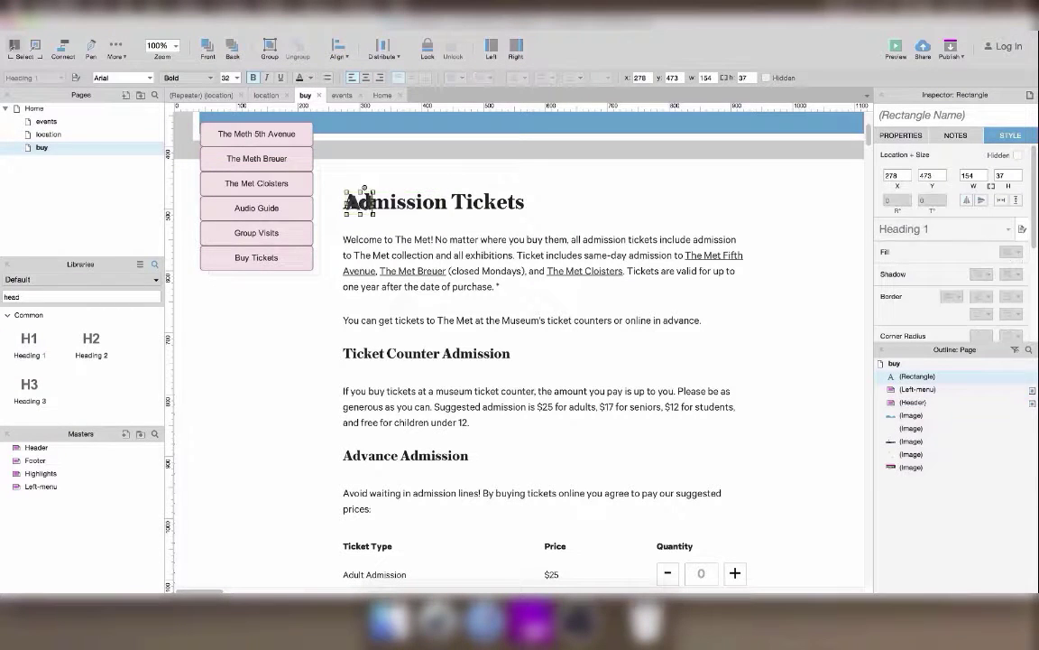
type("ickets")
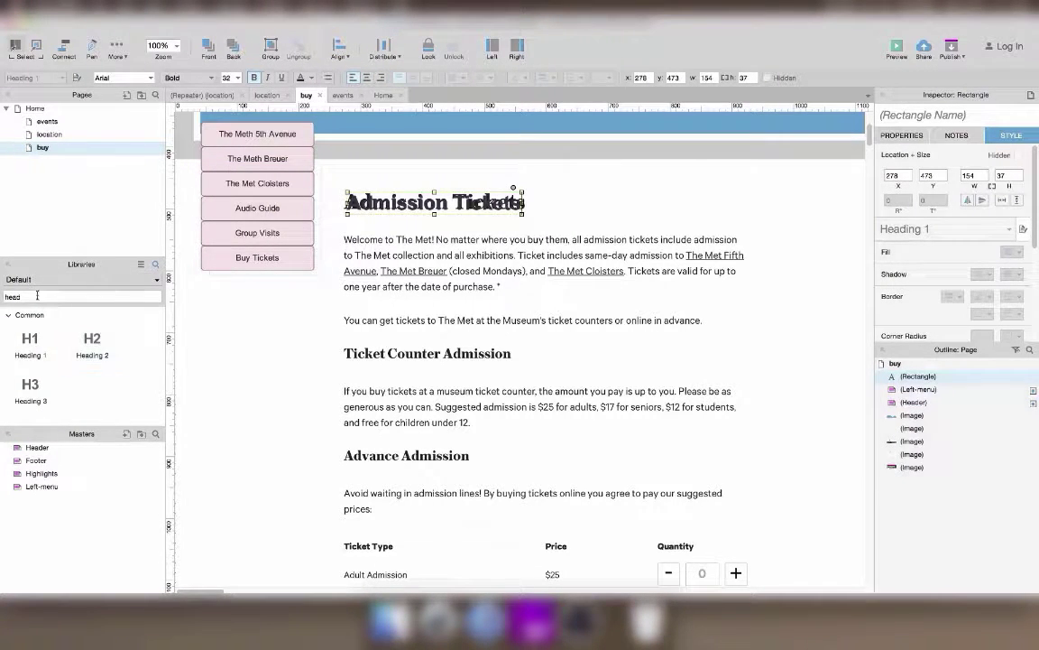
Step: Find the paragraph widget in the library and place one below the Admission Tickets title, widened to the reference text's width
double_click(35, 296)
type("hp")
key("BackSpace")
key("BackSpace")
type("pa")
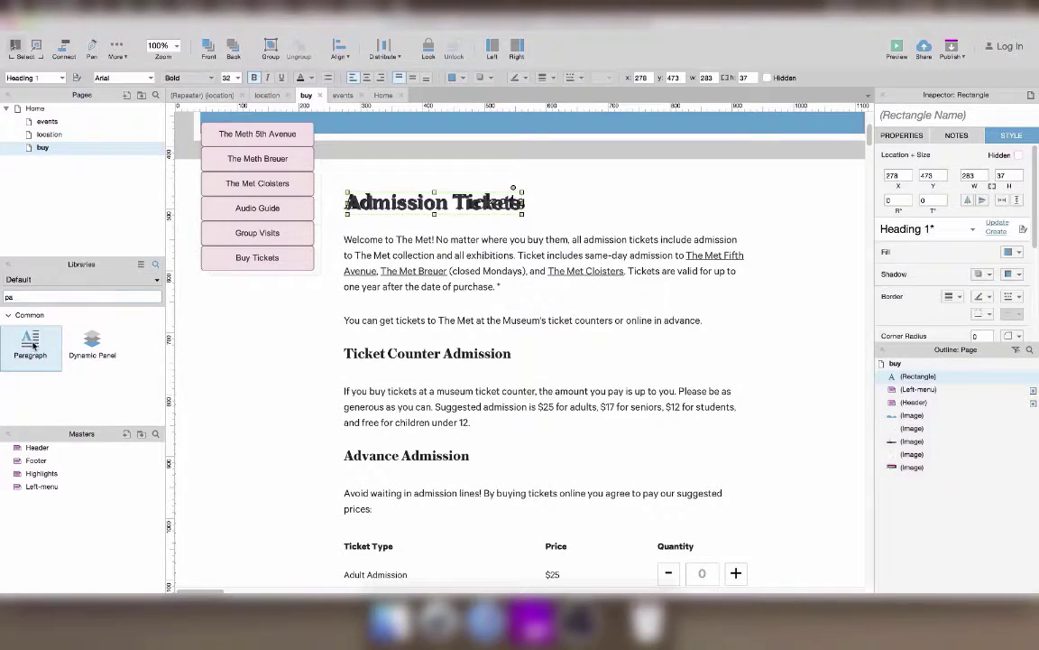
left_click_drag(32, 342, 343, 235)
left_click_drag(527, 302, 740, 296)
Step: Copy the placeholder paragraph's last line and paste it after a blank line, over the reference sentence about getting tickets
double_click(540, 285)
left_click_drag(601, 295, 342, 296)
key("super+c")
key("Right")
key("Return")
key("Return")
key("super+v")
left_click(363, 366)
scroll(363, 365, "down", 2)
Step: Place a Heading 2 reading "Ticket Counter Admission" over the matching reference heading
double_click(35, 296)
type("h")
left_click_drag(126, 339, 382, 277)
type("Ticket Counter Admission")
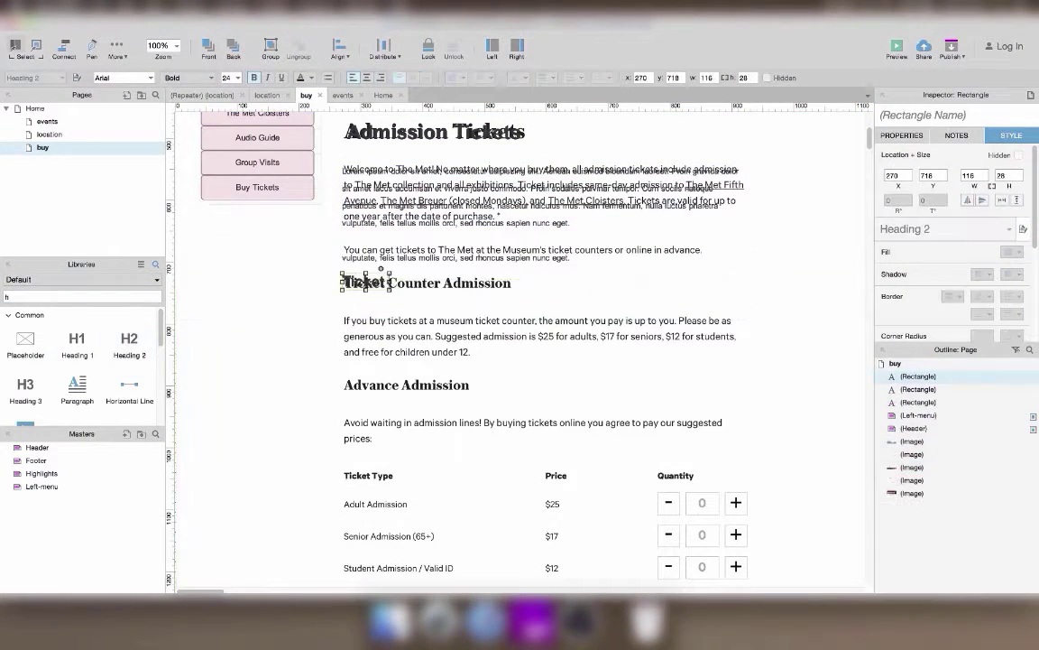
Step: Place a paragraph 650 px wide below the Ticket Counter Admission heading and trim its placeholder text to three lines
left_click_drag(81, 383, 350, 313)
left_click_drag(533, 380, 741, 377)
left_click_drag(348, 345, 343, 346)
double_click(464, 355)
left_click_drag(464, 355, 434, 501)
key("BackSpace")
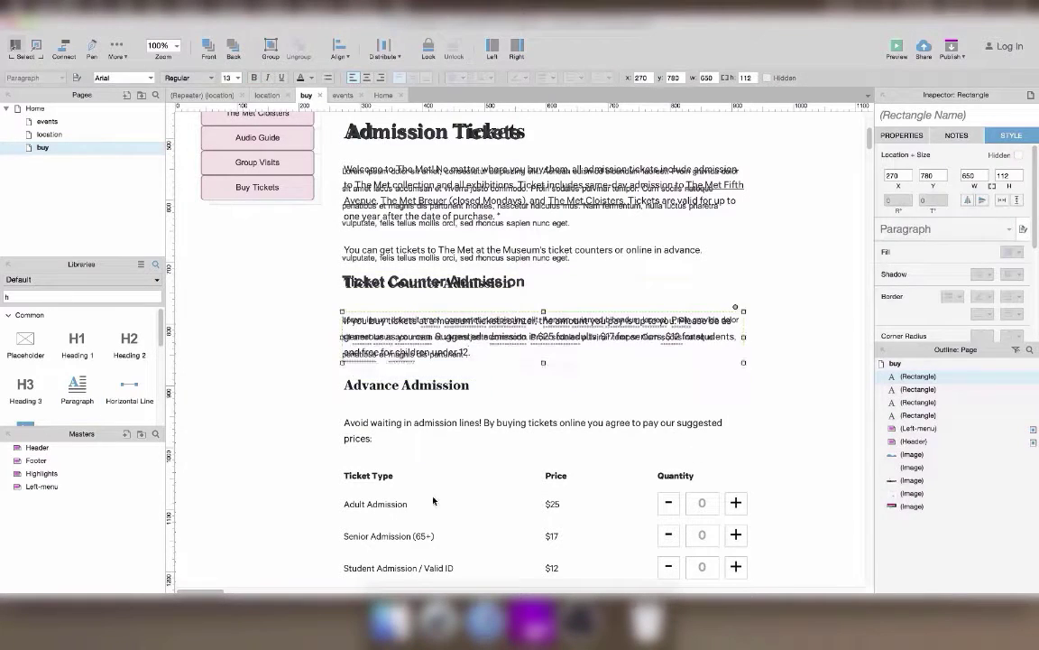
Step: Duplicate the Ticket Counter Admission heading onto the next reference heading and change its text to "Advance admission"
mouse_move(427, 282)
left_mouse_down()
mouse_move(420, 365)
mouse_move(421, 281)
mouse_move(420, 293)
left_mouse_up()
key("super+z")
key("super+d")
left_click_drag(424, 294, 467, 453)
double_click(420, 385)
type("Advance admission")
Step: Duplicate the three-line paragraph below the Advance admission heading and shorten its placeholder text to two lines
left_click(421, 351)
key("super+d")
double_click(373, 436)
key("BackSpace")
left_click(286, 445)
scroll(286, 445, "down", 5)
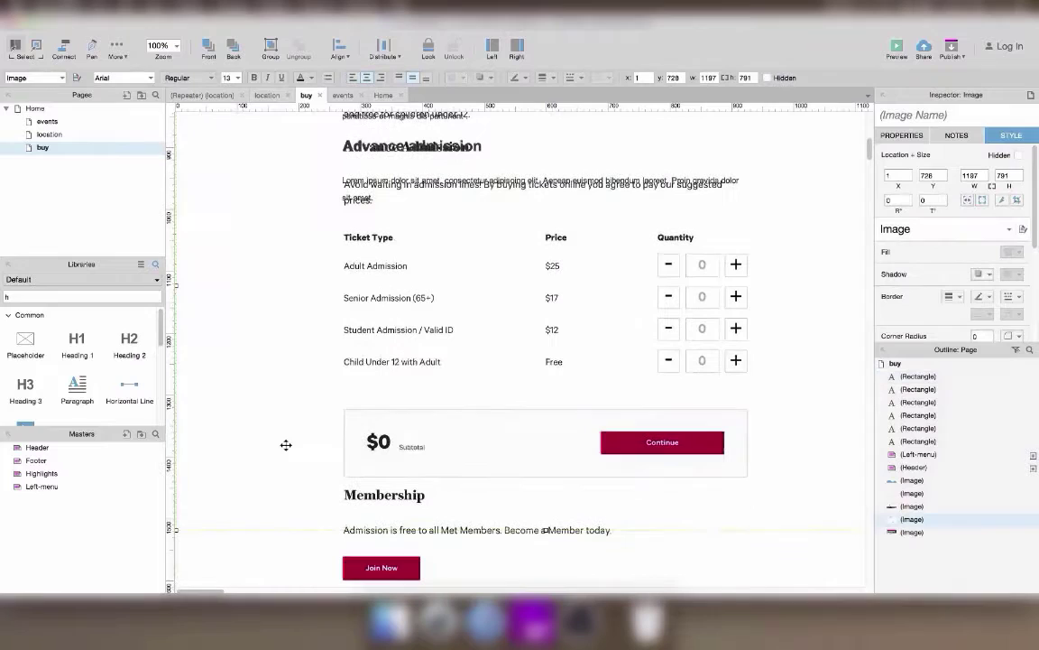
Step: Place label widgets reading "Ticket Type", "Price" and "Quantity" over the ticket table's column headings
left_click(20, 296)
type("h")
key("BackSpace")
type("lab")
left_click_drag(29, 344, 676, 237)
left_click(464, 241)
left_click(388, 239)
left_click(507, 263)
left_click(557, 238)
type("Quantity")
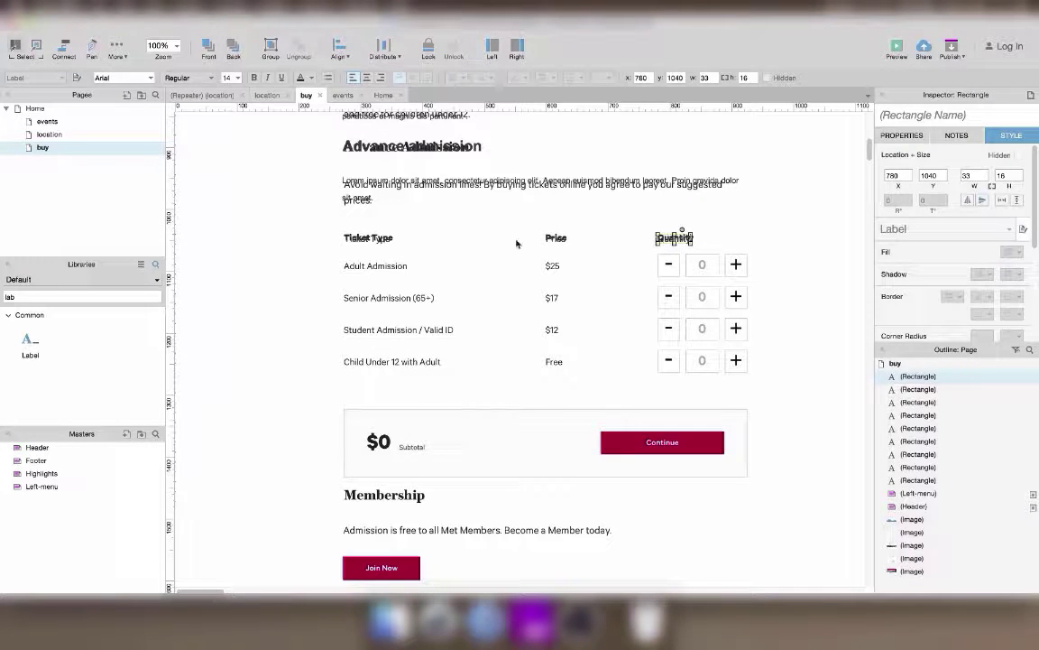
Step: Duplicate the Ticket Type and Price labels together and move the copies onto the Adult Admission row
left_click(557, 241, "shift")
left_click(508, 235)
left_click(556, 237)
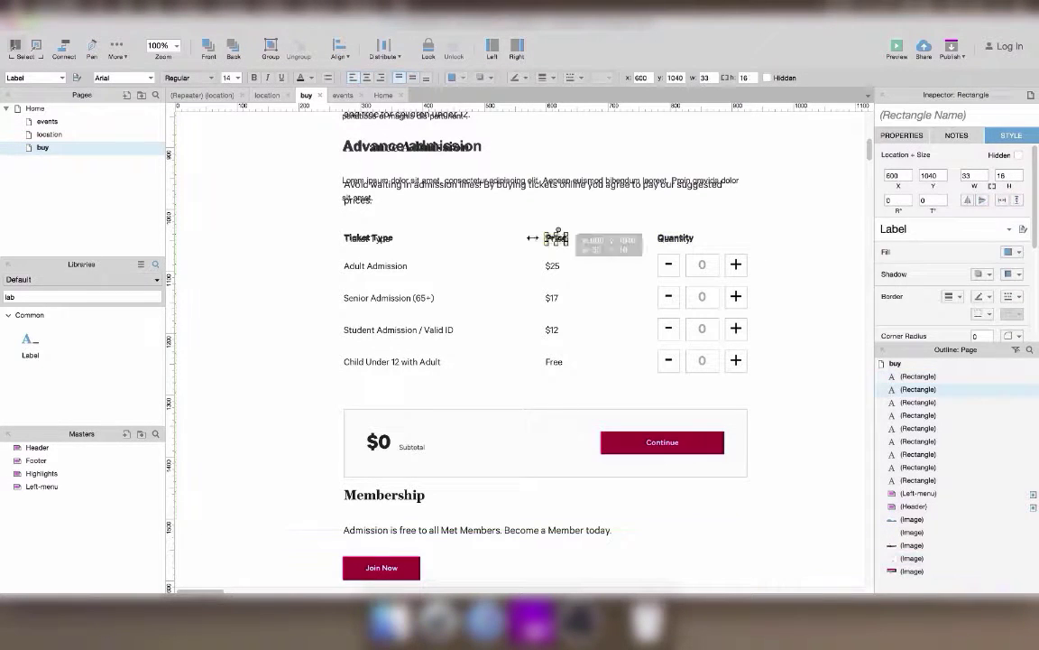
left_click(378, 238, "shift")
key("super+d")
key("shift+Down")
key("shift+Down")
key("shift+Down")
key("Down")
key("Down")
key("Down")
key("Down")
key("Left")
key("Left")
key("Left")
key("Left")
key("Left")
key("Left")
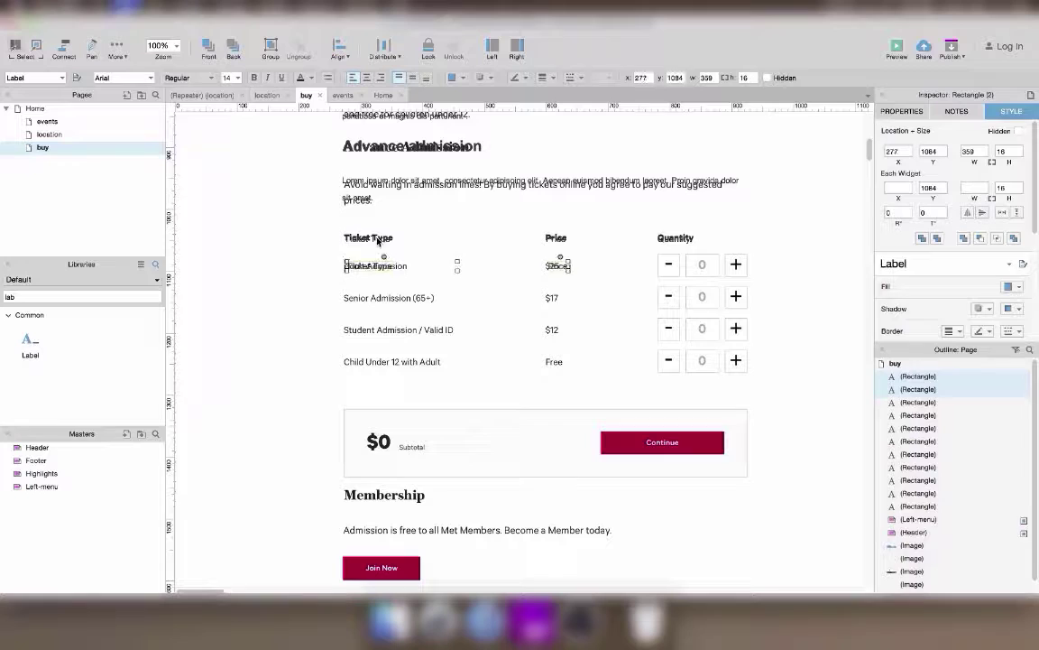
Step: Duplicate the label pair again and align the copies with the Senior Admission row
key("super+d")
key("shift+Left")
key("shift+Left")
key("shift+Left")
key("shift+Down")
key("shift+Down")
key("shift+Down")
key("shift+Right")
key("shift+Right")
key("shift+Down")
key("shift+Down")
key("Up")
key("Up")
key("Up")
key("Up")
key("Left")
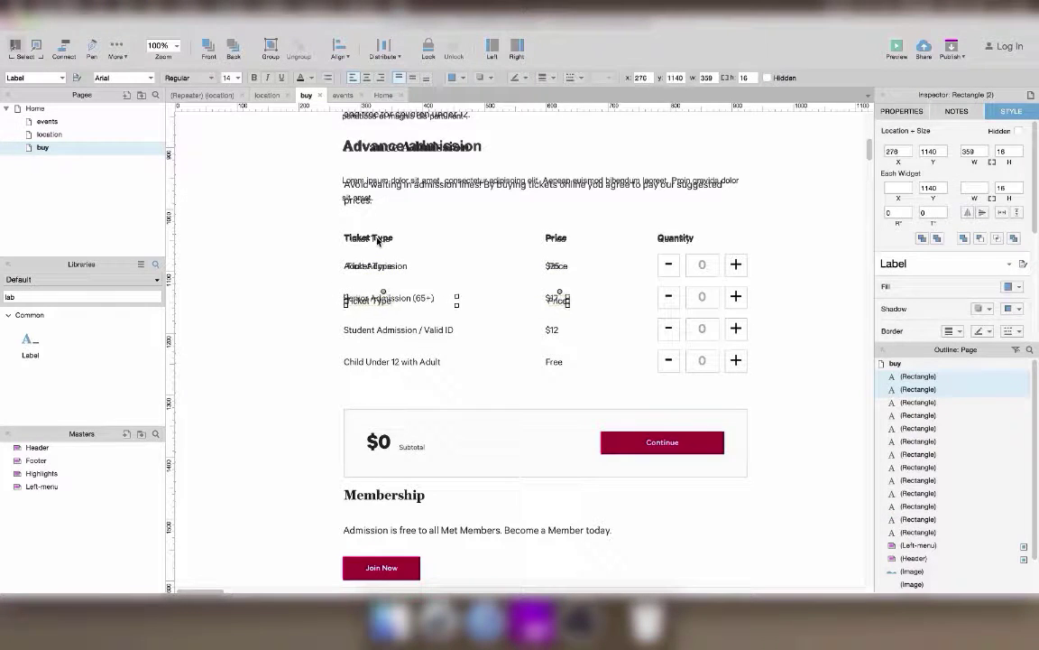
key("Up")
key("Up")
key("Up")
key("Up")
Step: Duplicate the label pair once more and align the copies with the Student Admission row
key("super+d")
key("shift+Down")
key("shift+Down")
key("shift+Down")
key("shift+Down")
key("shift+Left")
key("Left")
key("Left")
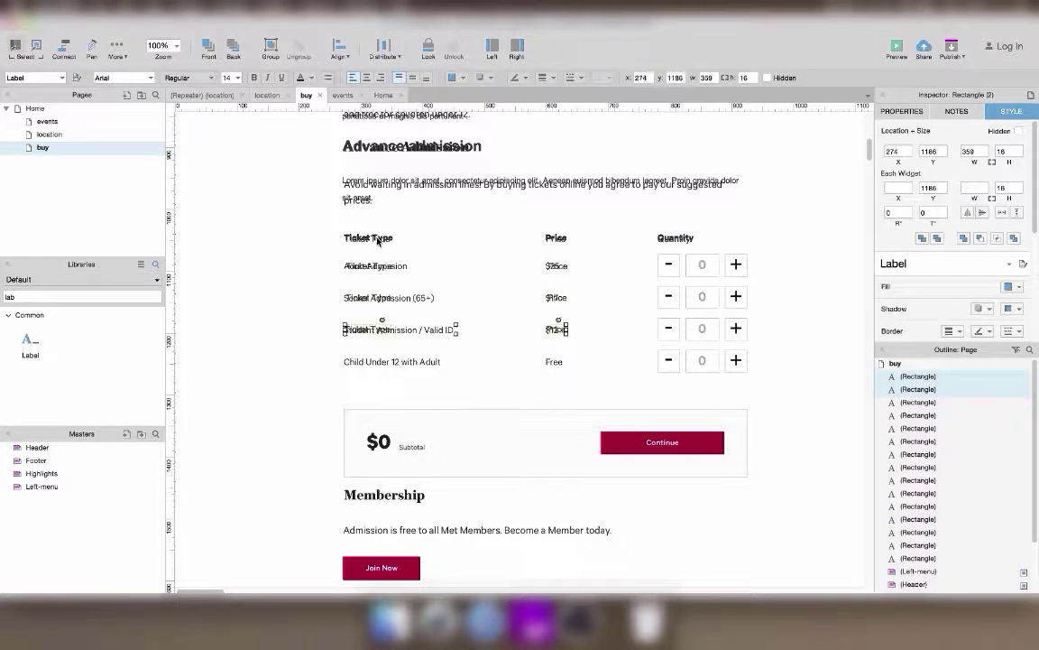
Step: Add another duplicate of the label pair and align it with the Child Under 12 row
key("ctrl+d")
key("Down")
key("Down")
key("Down")
key("Down")
key("Down")
key("Down")
key("Down")
key("Down")
key("Down")
key("Down")
key("Down")
key("Down")
key("Down")
key("Down")
key("Down")
key("Down")
key("Down")
key("Down")
key("Down")
key("Down")
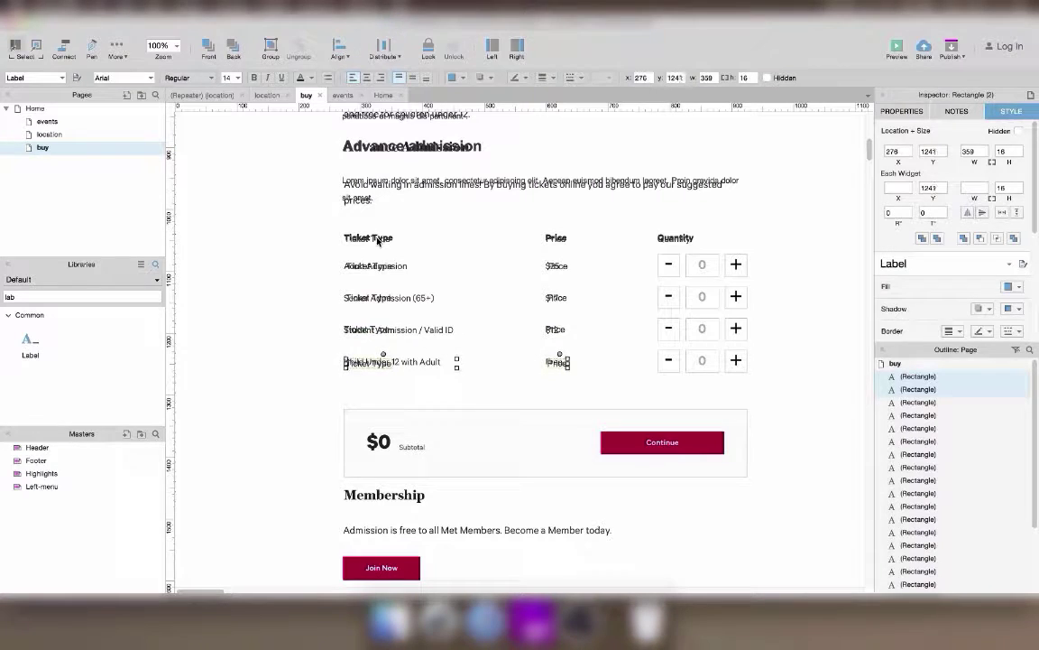
key("Left")
key("Left")
key("Up")
Step: Set the price labels of the adult and senior rows to $25 and $17
left_click(574, 278)
left_click(558, 263)
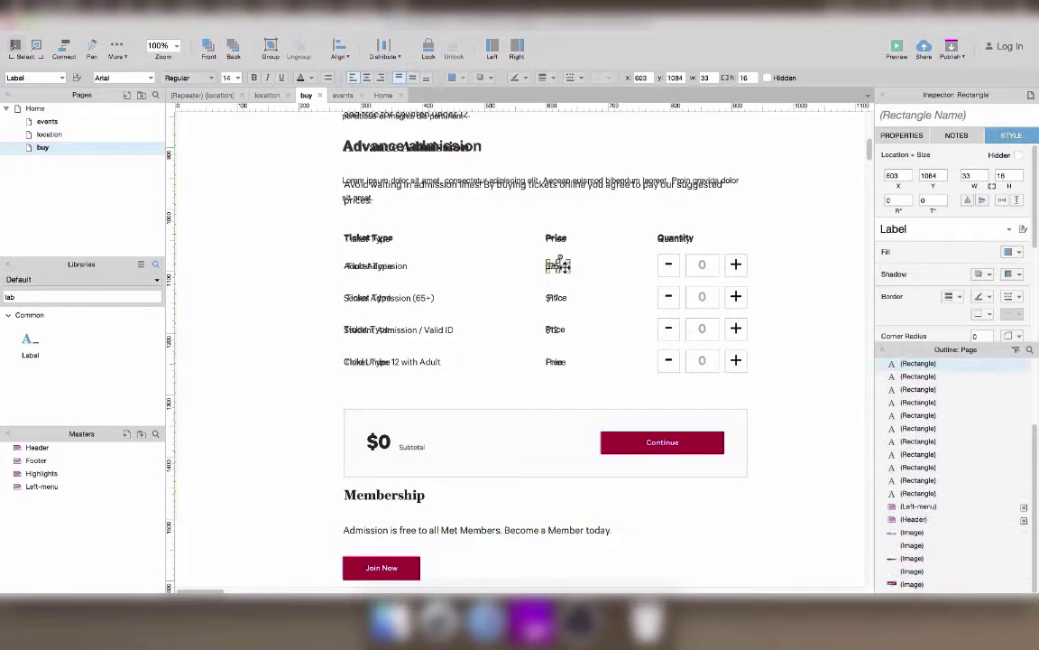
left_click_drag(558, 264, 563, 296)
left_click(591, 348)
left_click(549, 296)
left_click(551, 296)
type("$17")
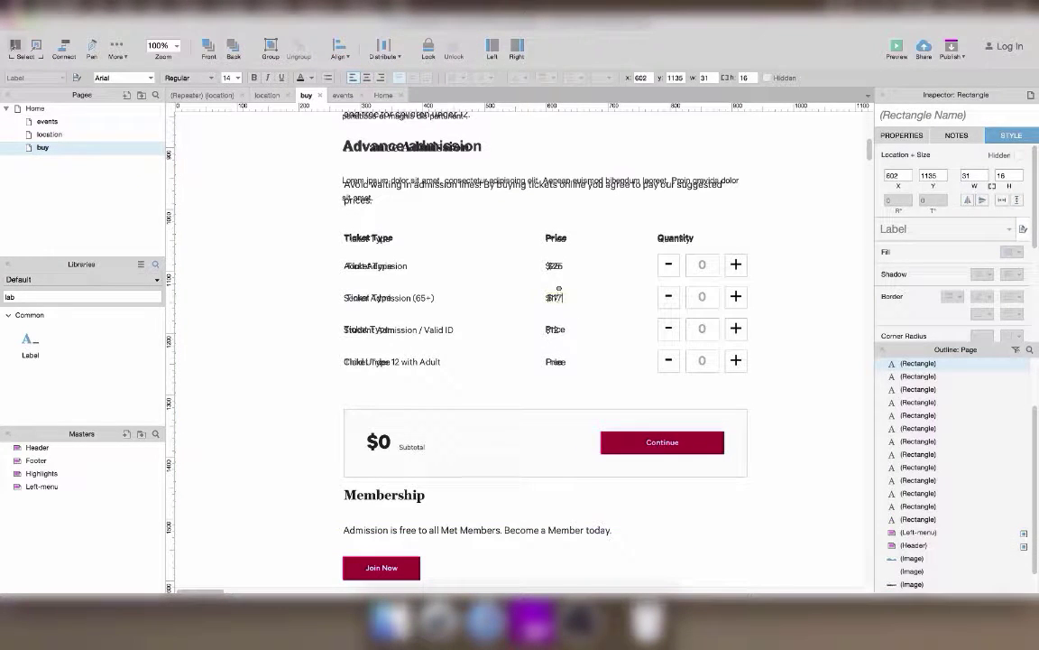
Step: Set the student row's price label to $12 and the child row's to Free
left_click(559, 289)
left_click(558, 294)
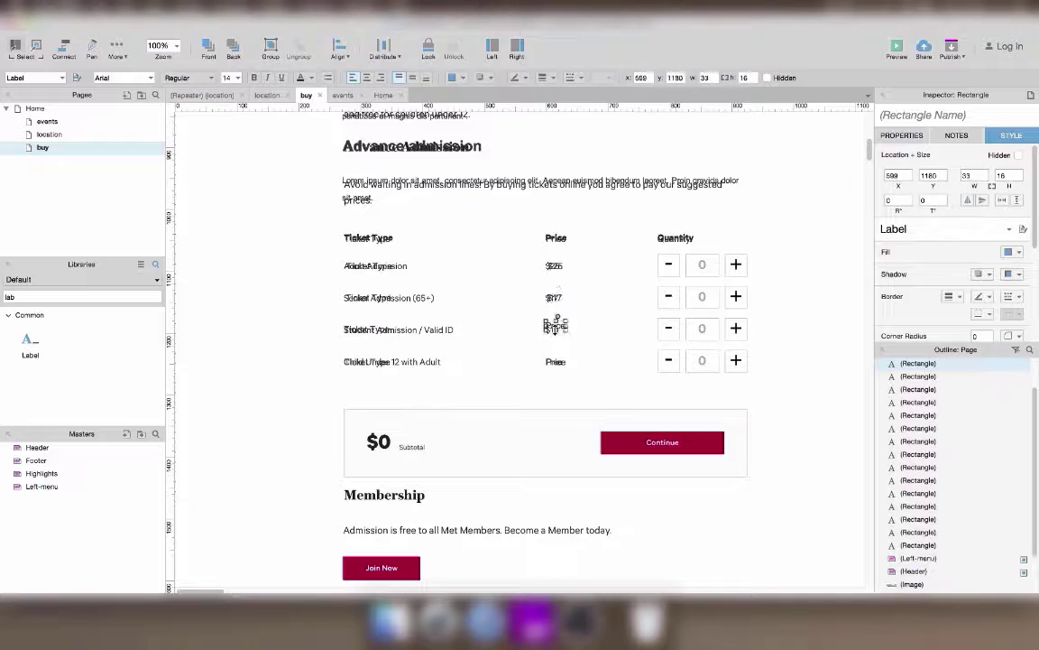
double_click(552, 327)
left_click(556, 359)
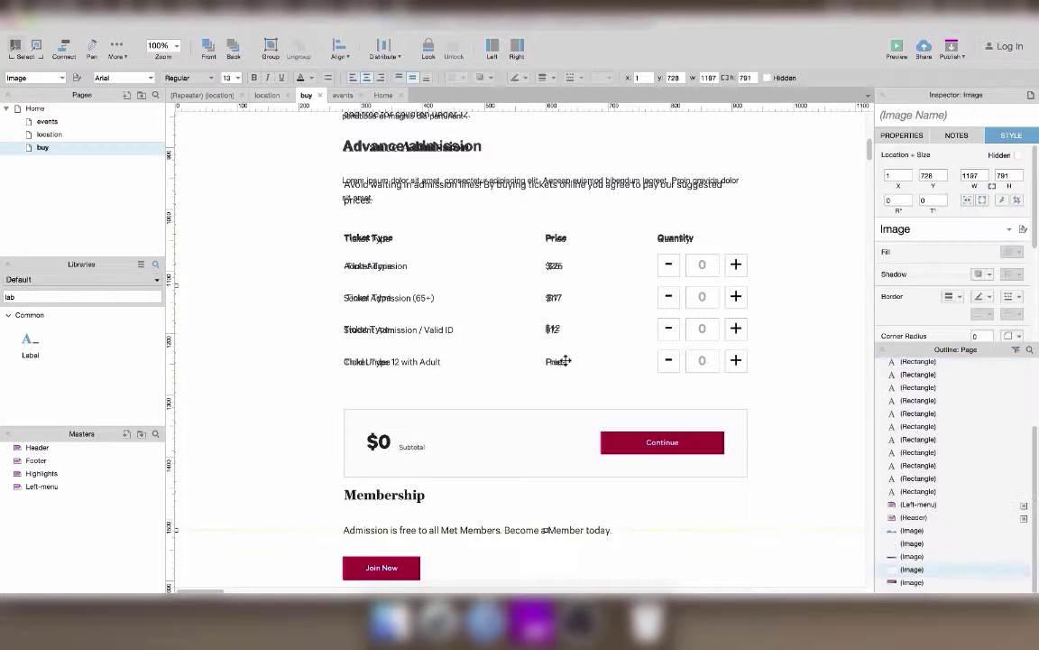
left_click(556, 359)
Step: Change the last row's ticket type label to "Child under 12 with Adult" and place it over its reference text
left_click(399, 361)
left_click(370, 362)
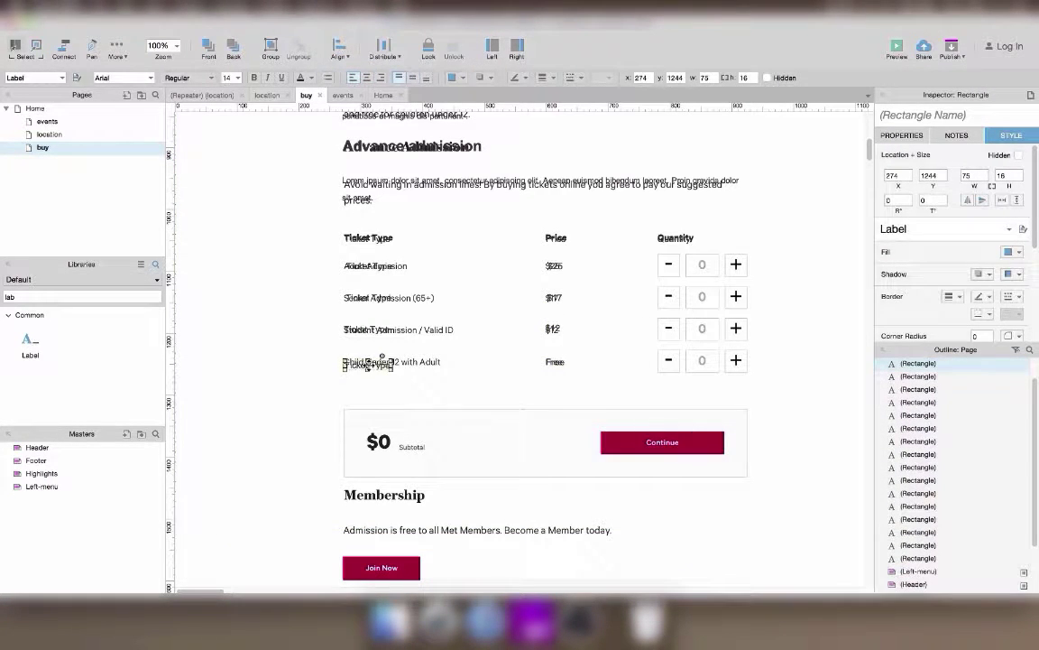
left_click_drag(370, 362, 370, 377)
type("Child under 12")
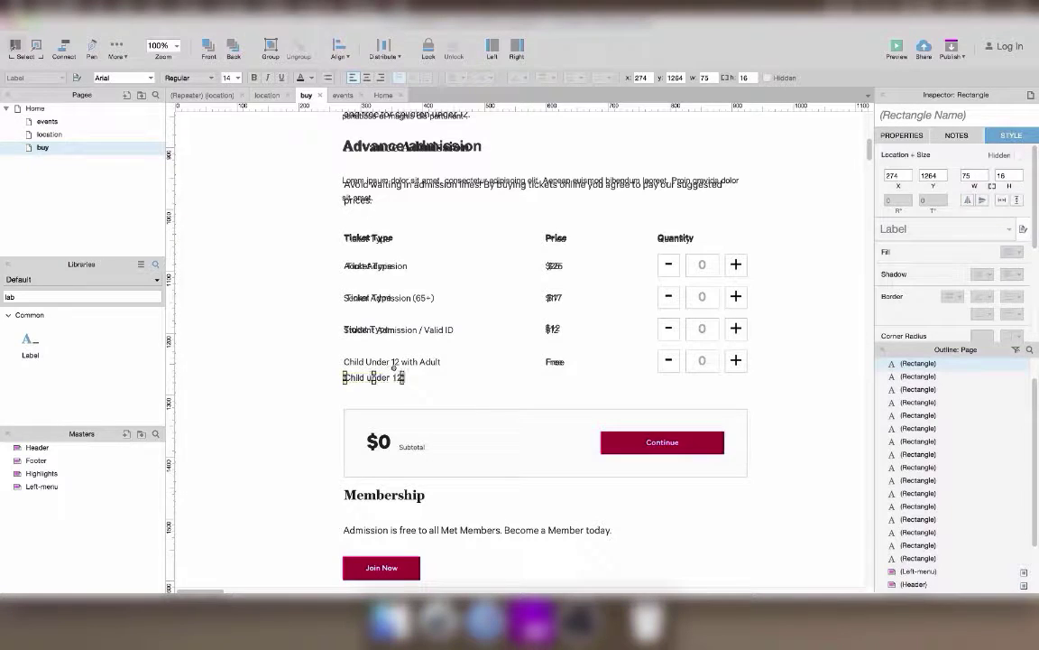
left_click(476, 369)
left_click_drag(419, 378, 415, 363)
Step: Change the third row's ticket type label to "Student Admission / Valid ID" and align it over its reference text
left_click_drag(371, 324, 369, 335)
double_click(368, 335)
type("Student Admission / Valid ID")
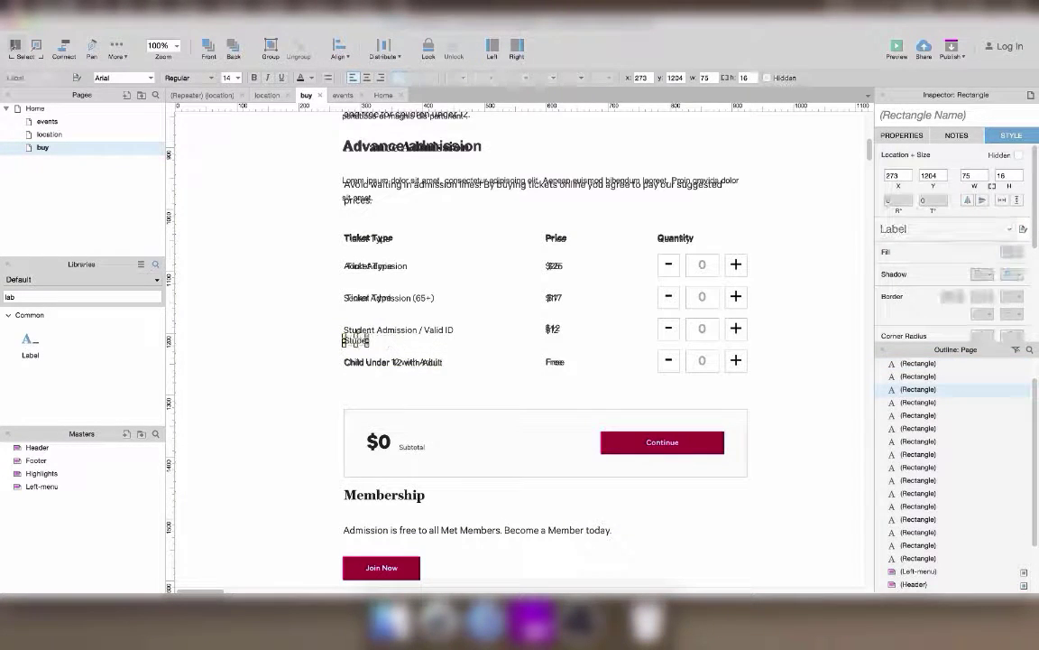
left_click(476, 350)
left_click(432, 342)
key("shift+Up")
key("shift+Up")
key("Down")
key("Down")
key("Down")
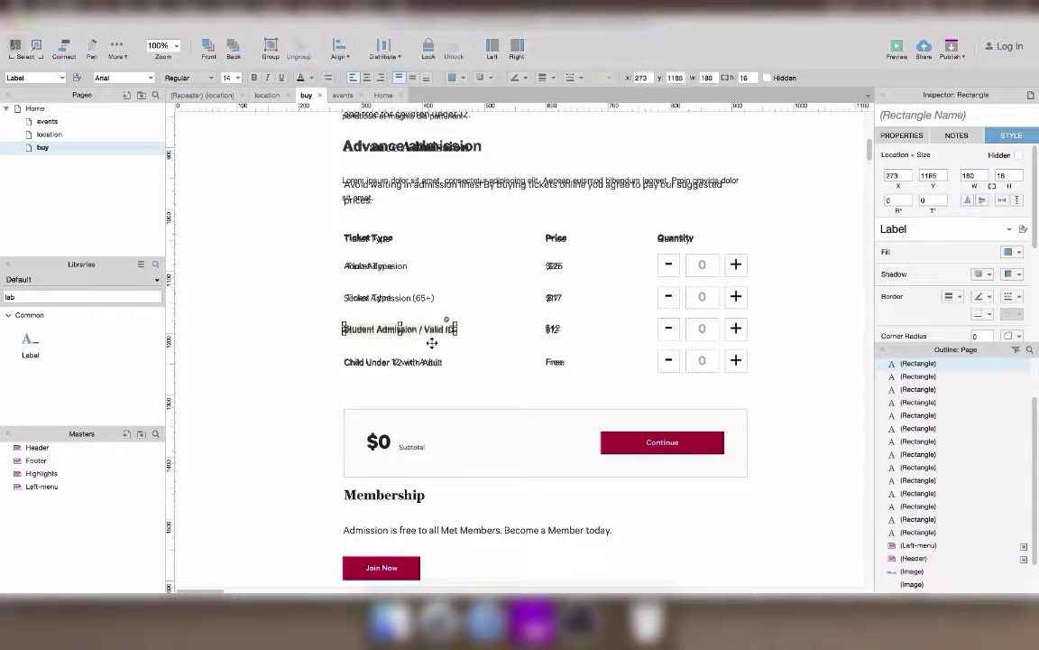
Step: Change the second row's ticket type label to "Senior Admission (65+0" and the first row's to "Adult admission"
double_click(350, 299)
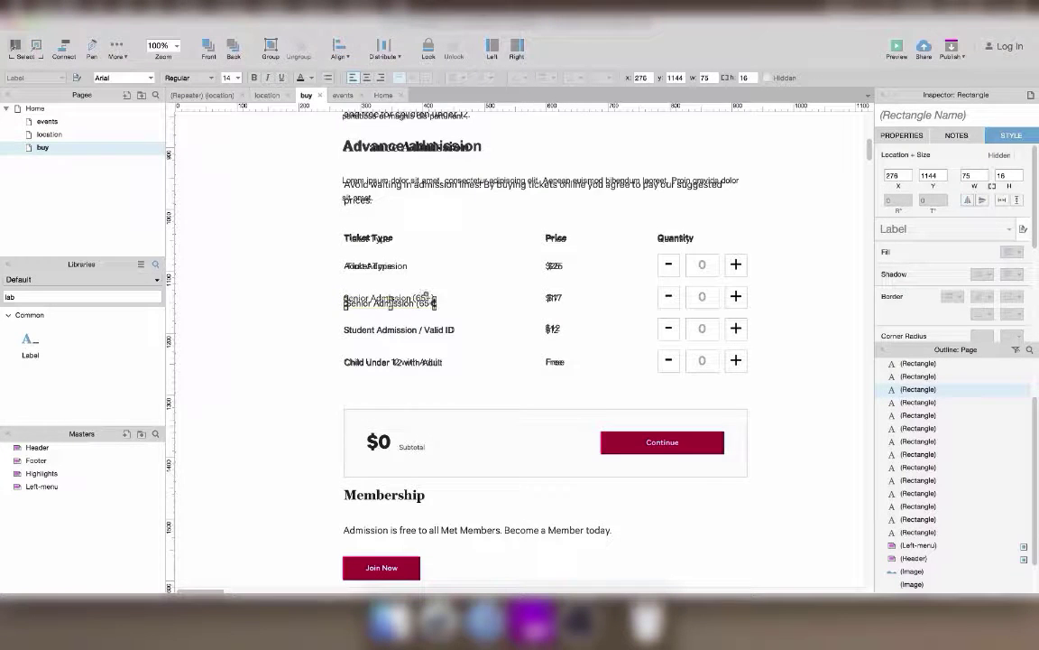
double_click(370, 266)
type("Adult admission")
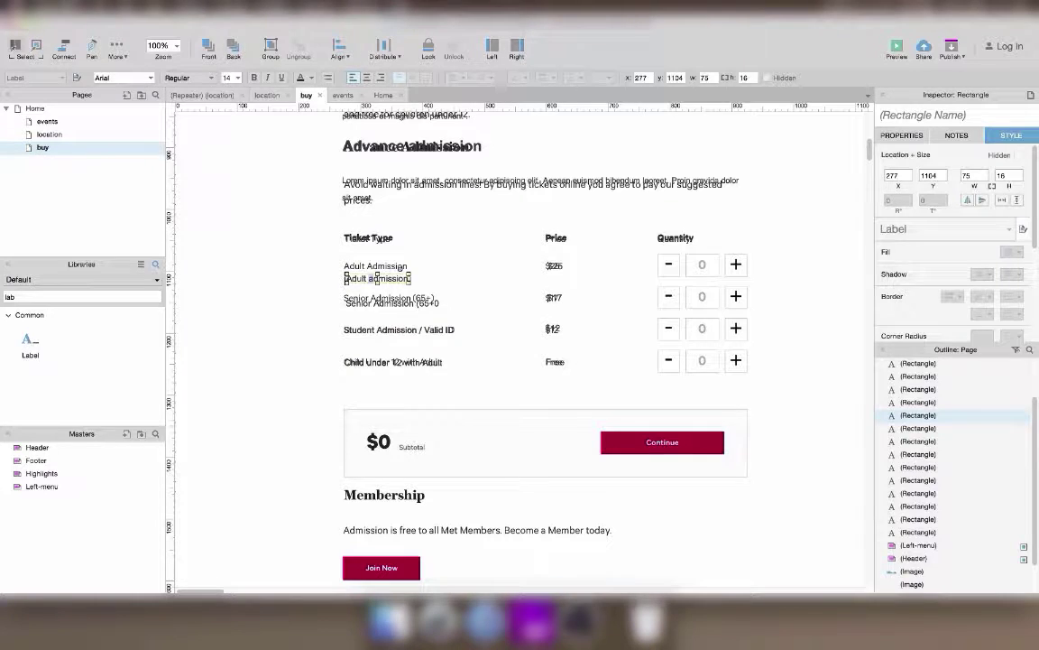
Step: Move the "Adult admission" label up to y 1080, over its reference text
left_click(506, 265)
left_click(398, 281)
key("shift+Up")
key("shift+Up")
key("Up")
key("Up")
key("Up")
key("Up")
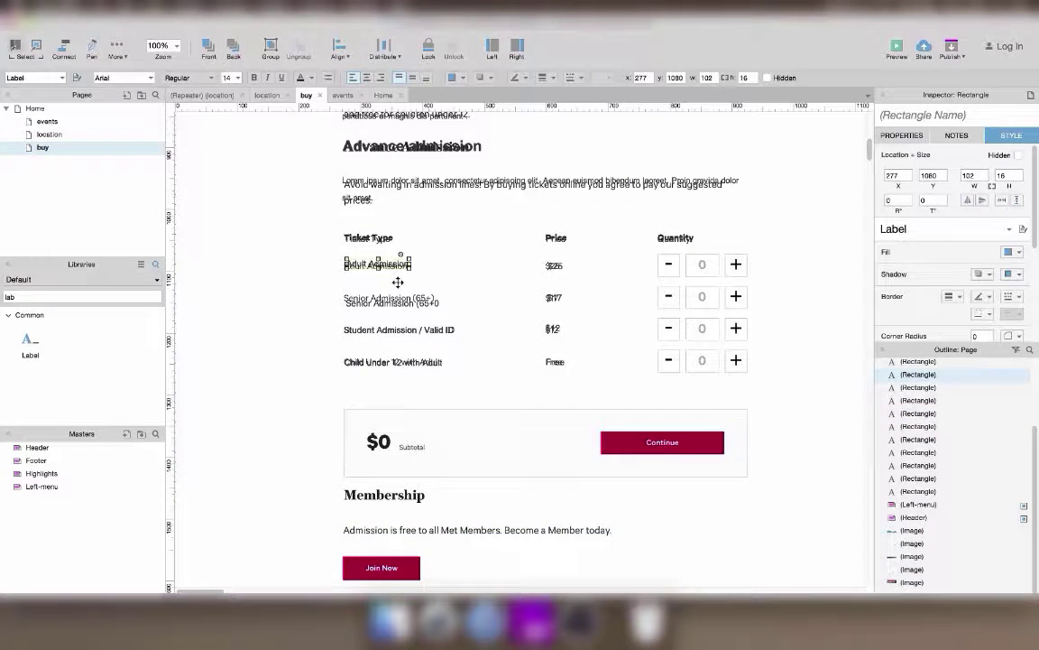
Step: Add a 40 by 40 button labelled "-" over the first ticket row's minus control
scroll(397, 282, "right", 3)
left_click_drag(54, 297, 3, 297)
type("bu")
key("BackSpace")
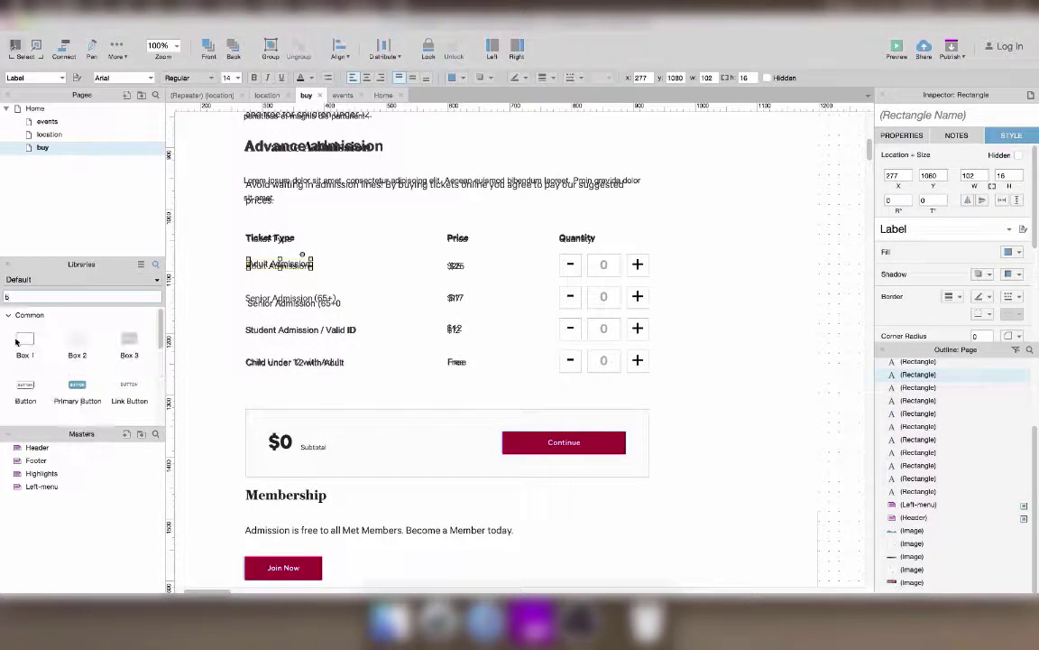
left_click_drag(24, 390, 584, 266)
left_click(848, 293)
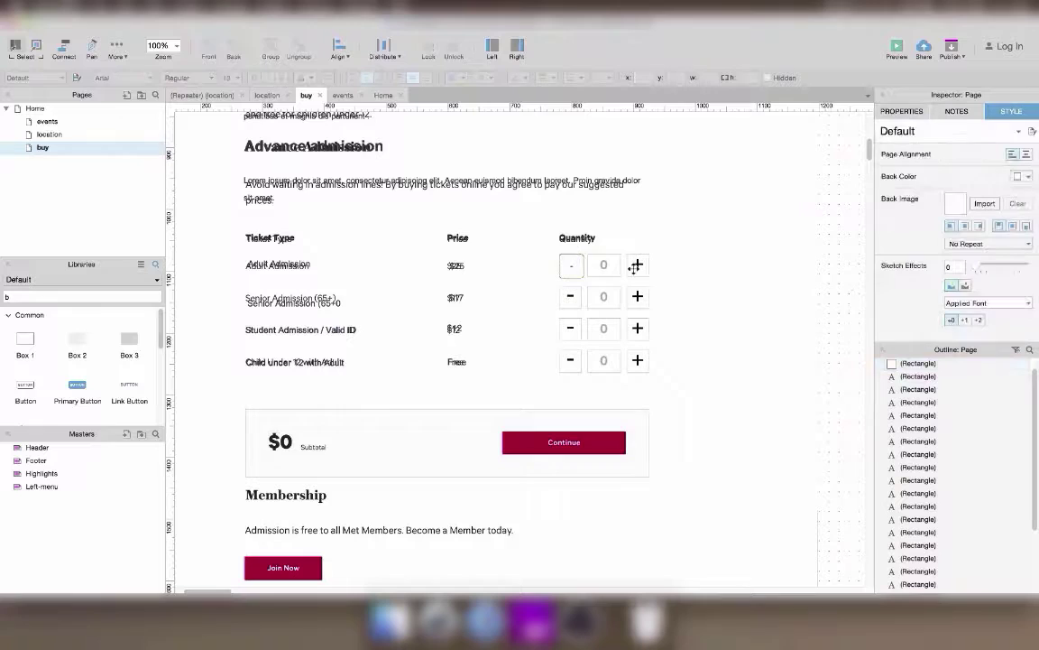
Step: Duplicate the minus button, place the copy at x 885, y 1072 over the first row's plus control, and label it "+"
left_click(575, 265)
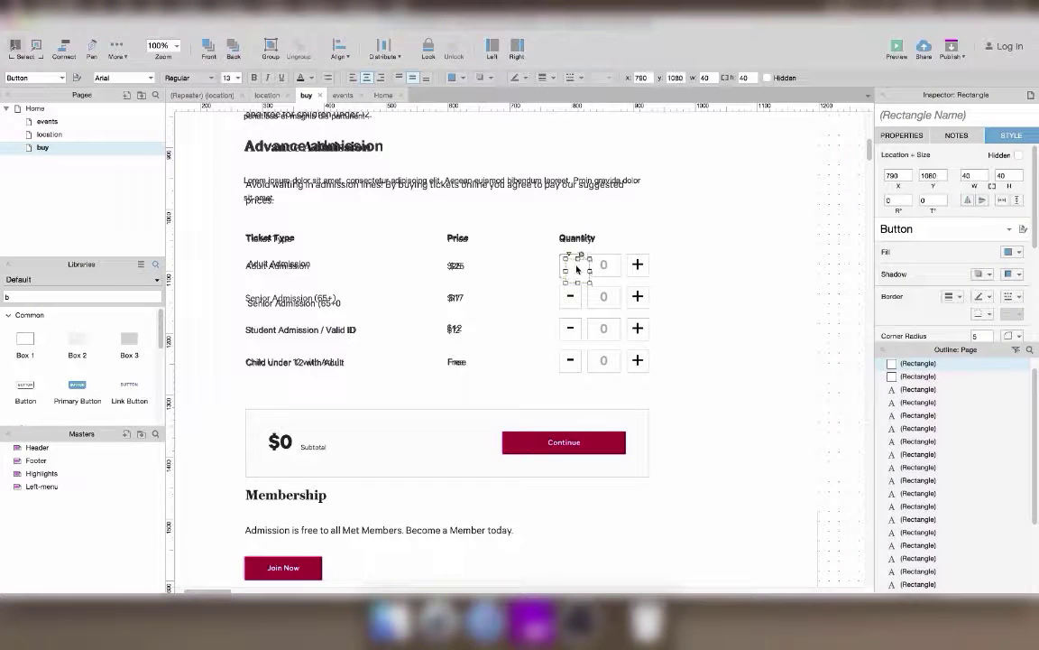
key("shift+Right")
key("shift+Right")
key("shift+Right")
key("shift+Right")
key("shift+Right")
key("shift+Right")
key("shift+Right")
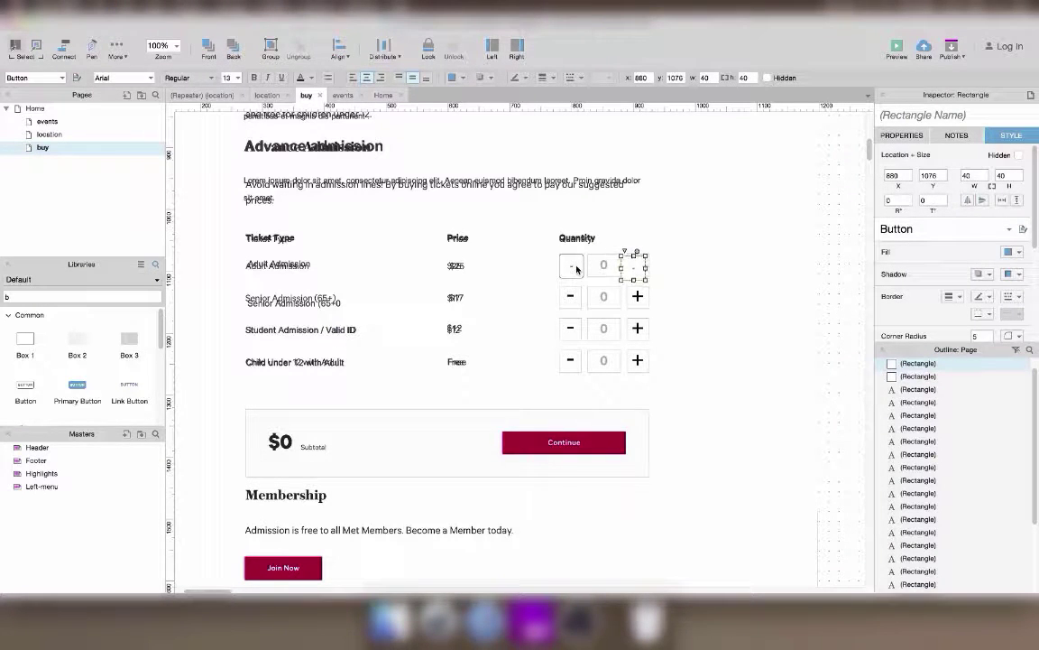
key("Right")
key("Up")
key("Up")
key("Up")
key("Up")
key("Return")
type("+")
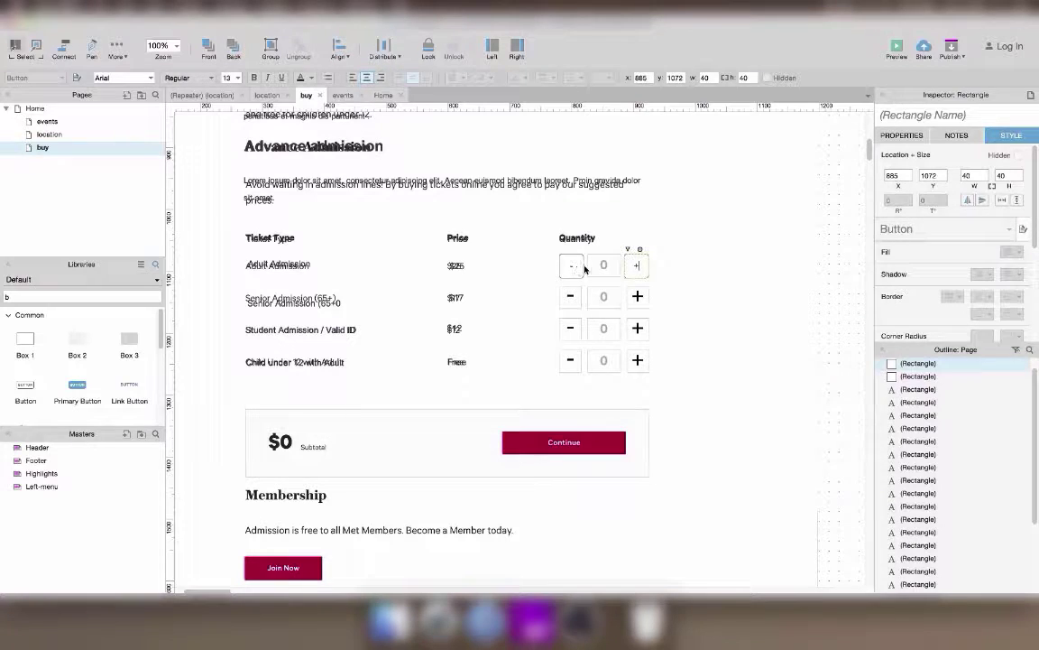
left_click(672, 284)
Step: Copy the first row's minus and plus buttons and place the copies over the second row's quantity controls at x 780
left_click(638, 269)
left_click(564, 263, "shift")
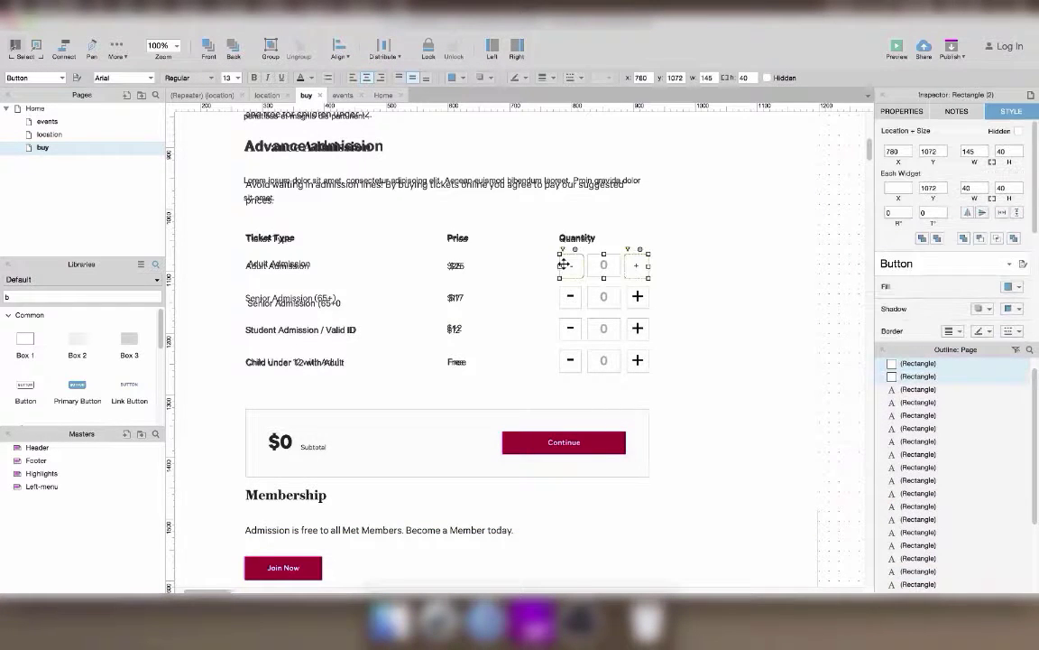
key("super+c")
key("super+v")
key("shift+Left")
key("shift+Down")
key("shift+Down")
key("shift+Down")
key("shift+Down")
key("shift+Down")
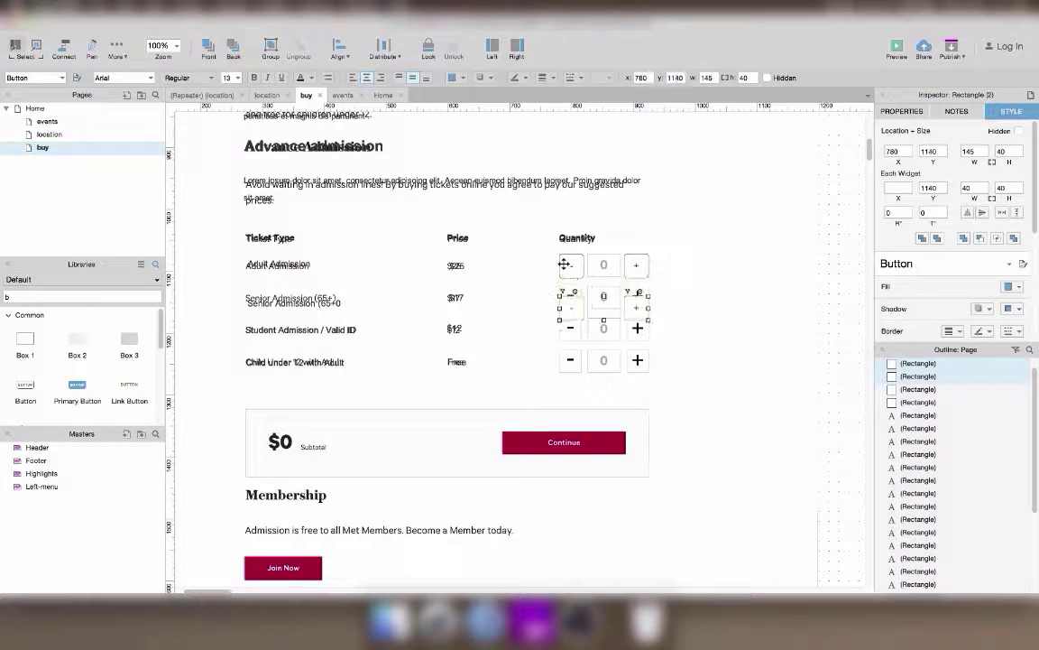
key("shift+Up")
key("Up")
key("Up")
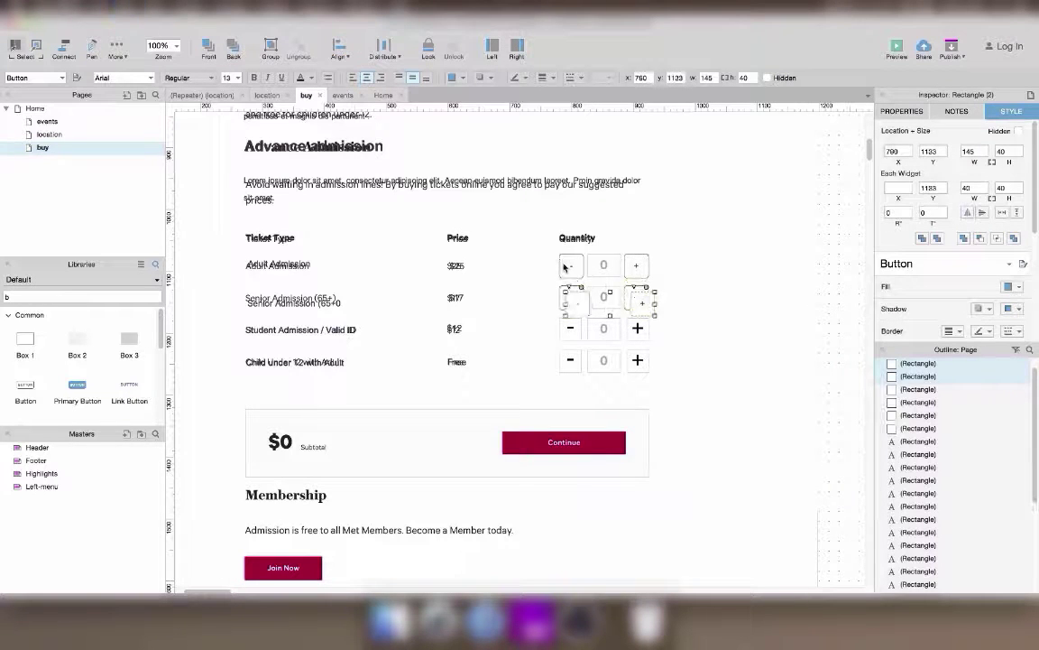
Step: Duplicate the minus and plus buttons for the Student Admission row and place them at x 780, y 1177
key("ctrl+d")
key("shift+Down")
key("shift+Down")
key("Up")
key("Up")
key("Up")
key("Up")
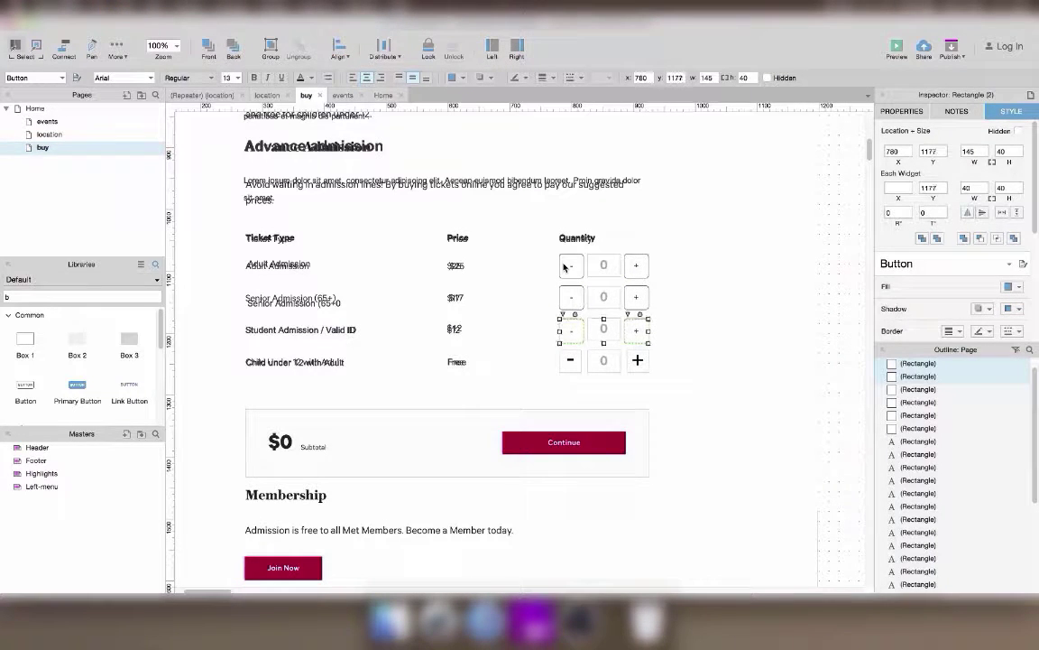
Step: Paste another minus and plus pair for the Child Under 12 row and place it at x 780, y 1227
key("super+v")
key("shift+Left")
key("shift+Down")
key("shift+Down")
key("shift+Down")
key("Down")
key("Down")
key("Down")
key("Down")
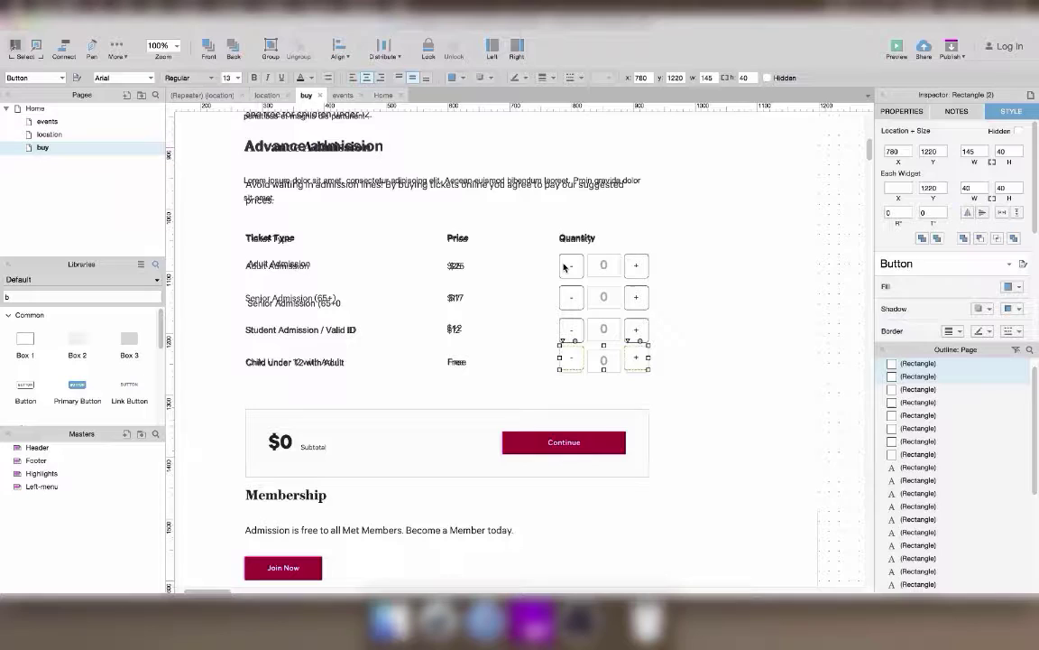
key("Down")
key("Down")
key("Down")
key("Down")
key("Down")
key("Down")
key("Down")
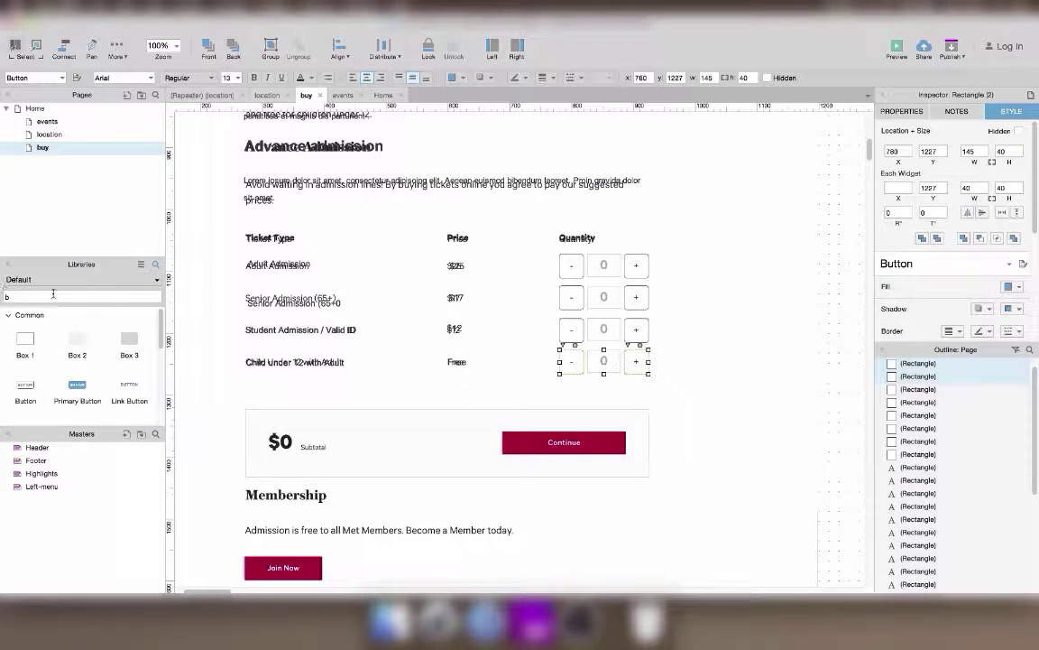
Step: Add a 50 by 40 text field between the first row's minus and plus buttons, containing a centred "0"
key("BackSpace")
type("fi")
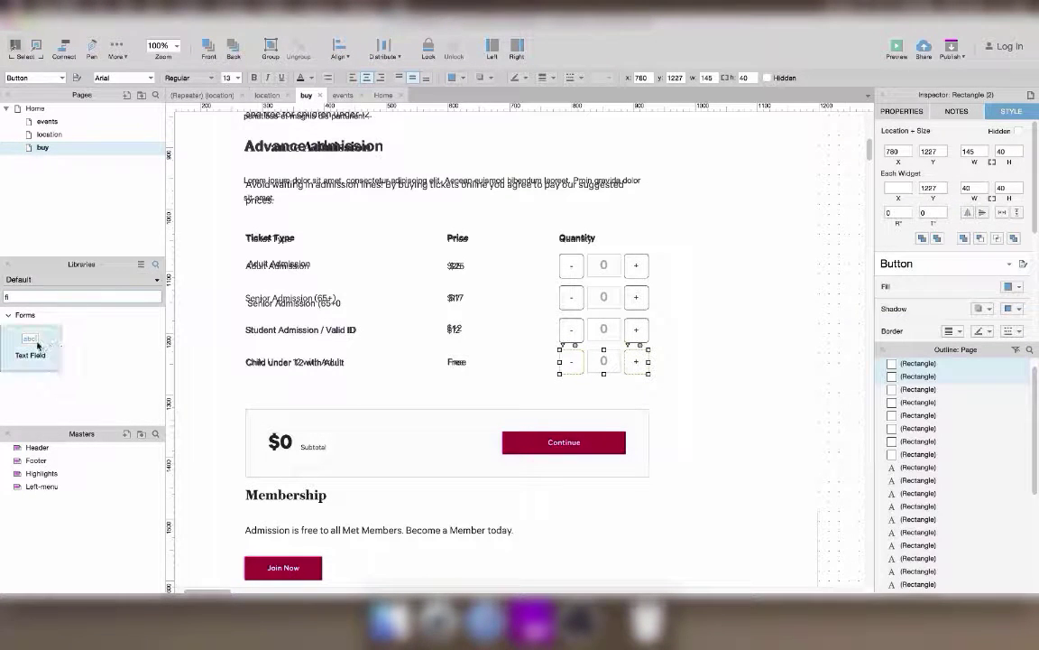
left_click_drag(29, 342, 587, 257)
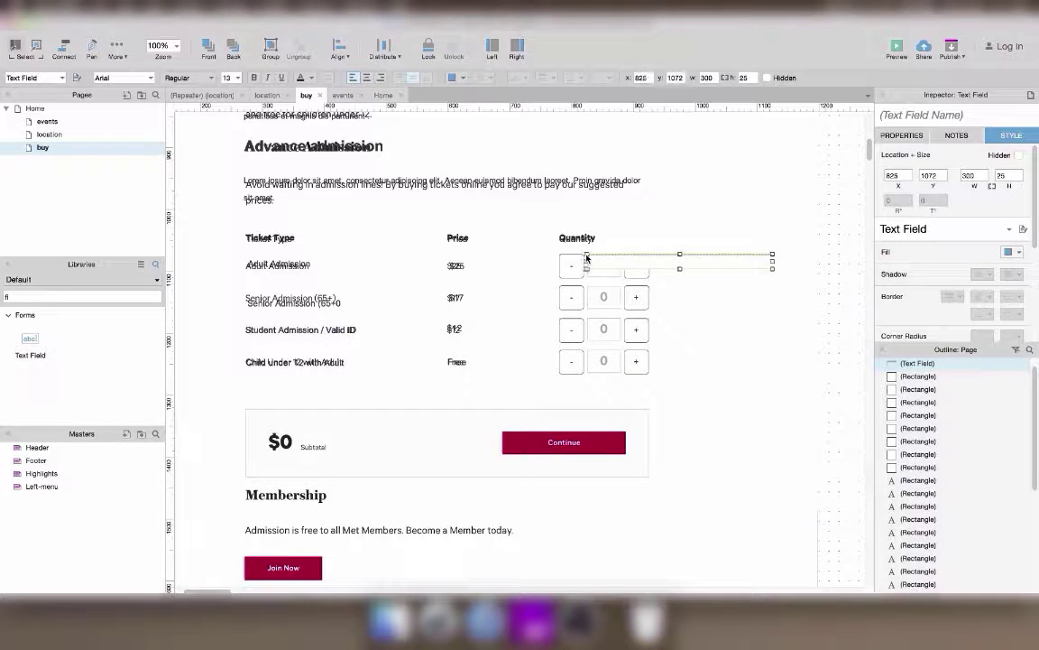
left_click_drag(772, 268, 618, 277)
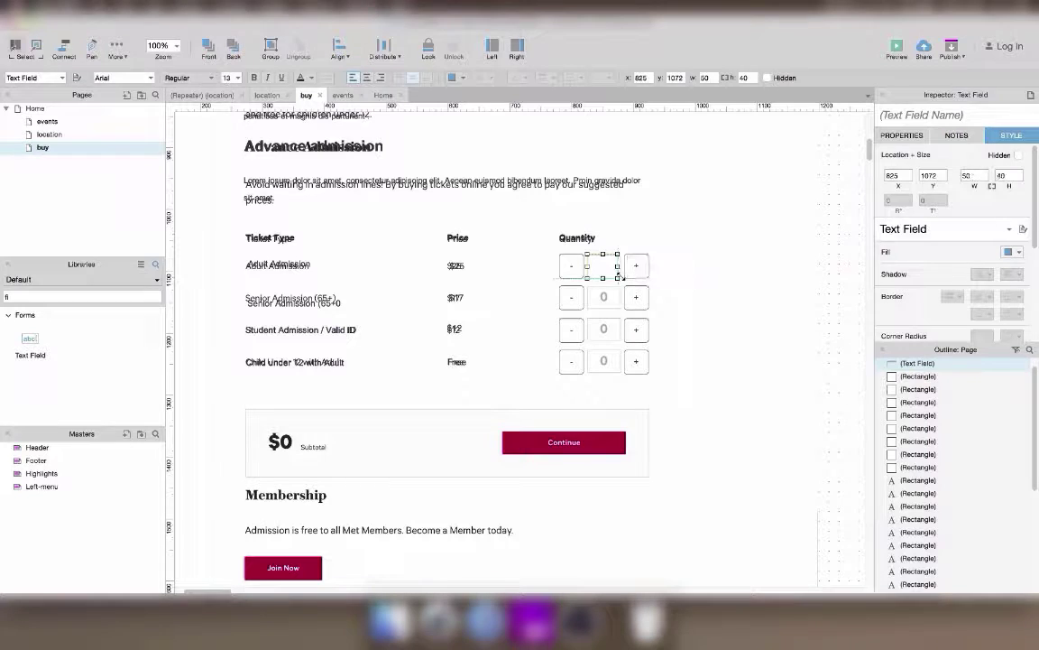
left_click(695, 266)
left_click(612, 262)
left_click(368, 79)
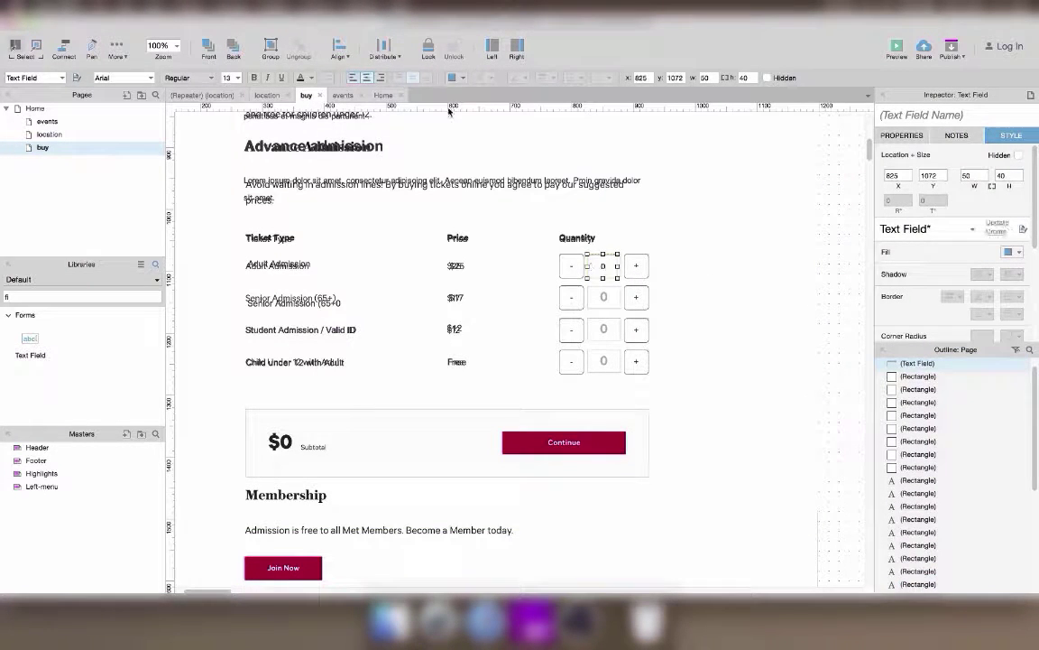
Step: Copy the "0" text field into the second and third ticket rows, between their minus and plus buttons
key("super+v")
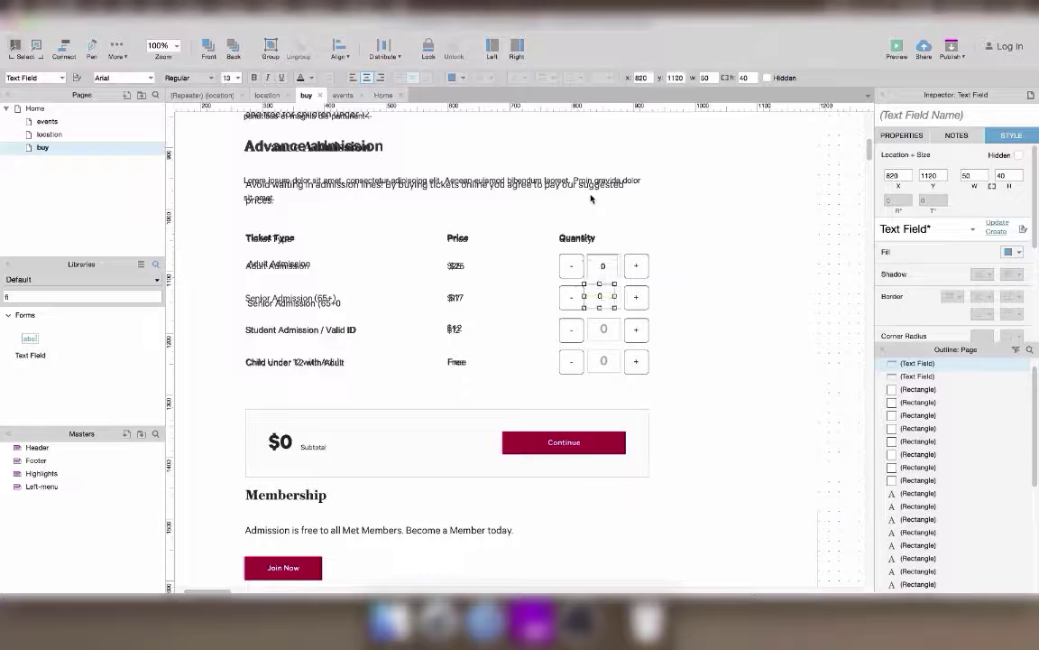
key("super+d")
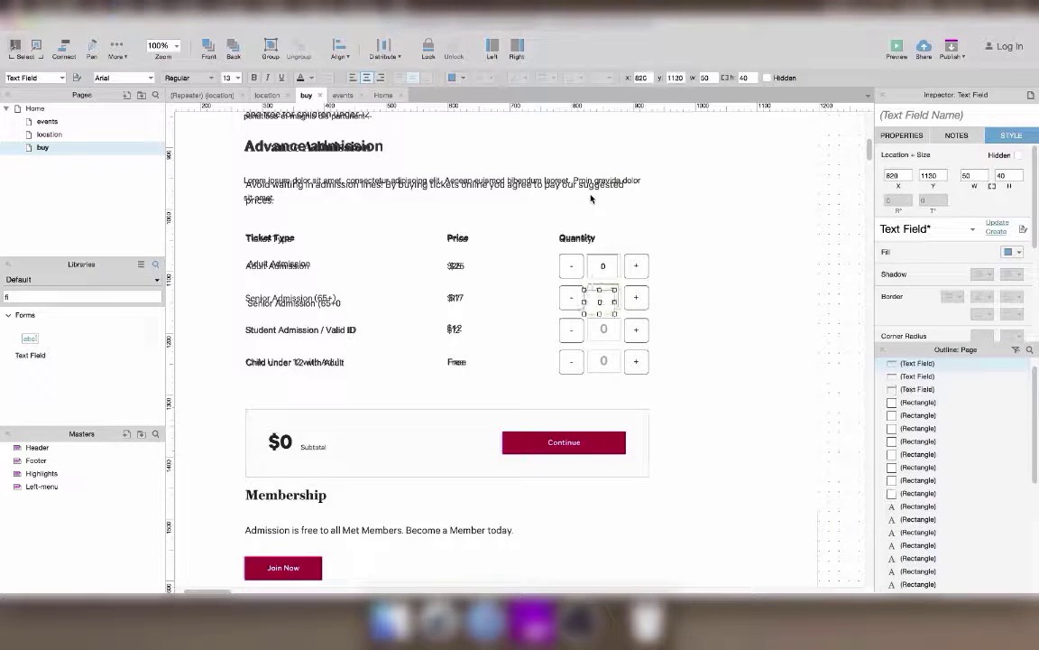
key("shift+Down")
key("shift+Down")
key("shift+Down")
key("shift+Down")
key("shift+Down")
key("Up")
key("Up")
key("Up")
key("Right")
key("Right")
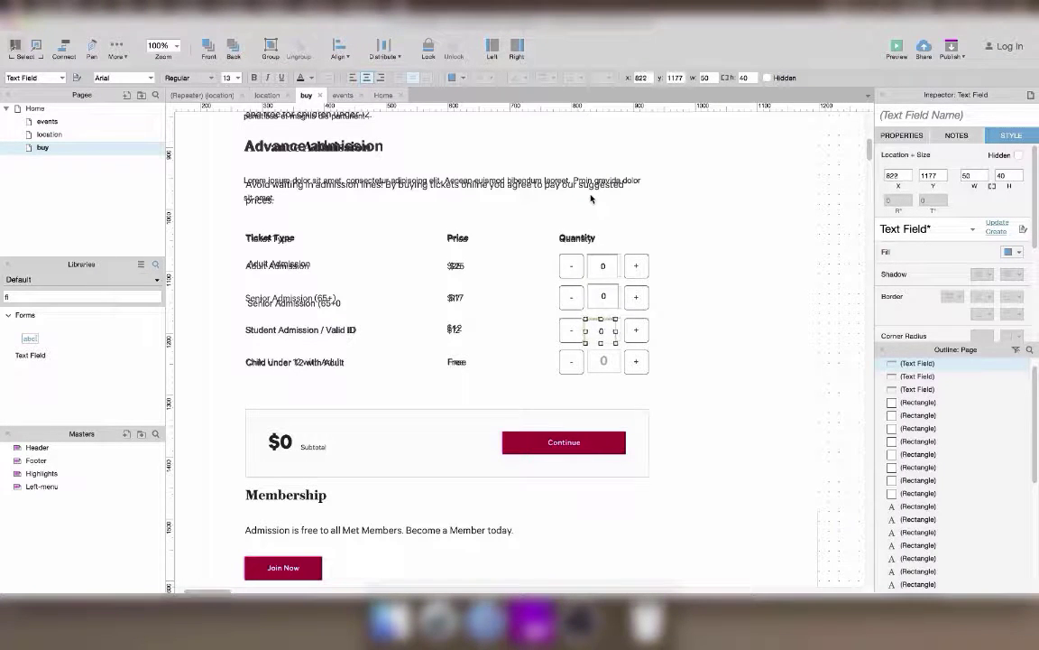
Step: Duplicate the "0" text field for the Child Under 12 row and place it at x 827, y 1225
key("super+d")
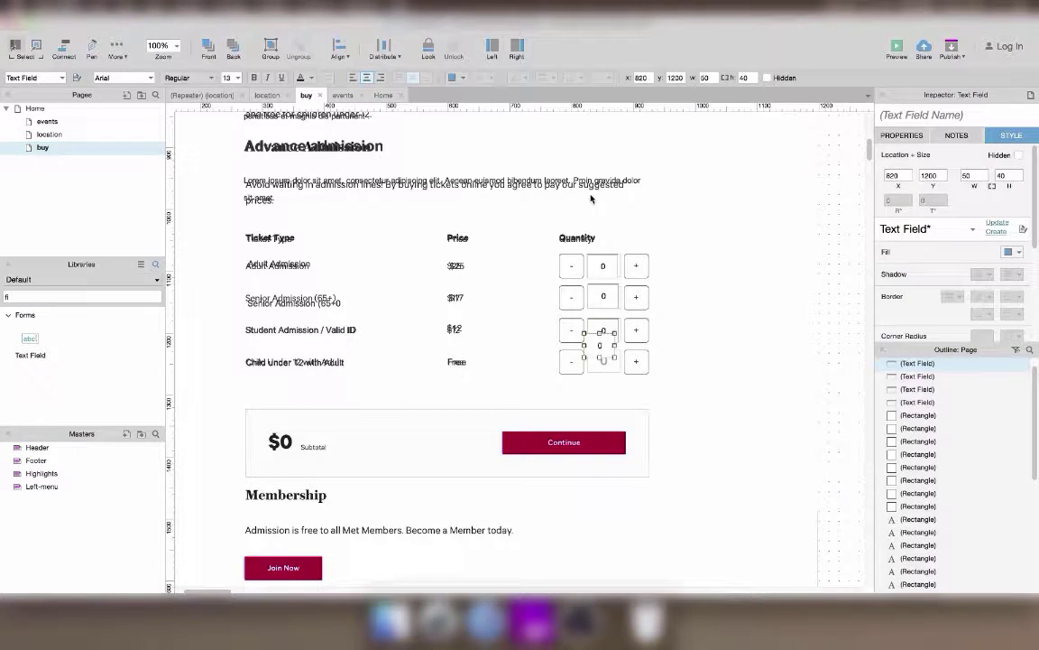
key("Right")
key("Right")
key("Right")
key("Right")
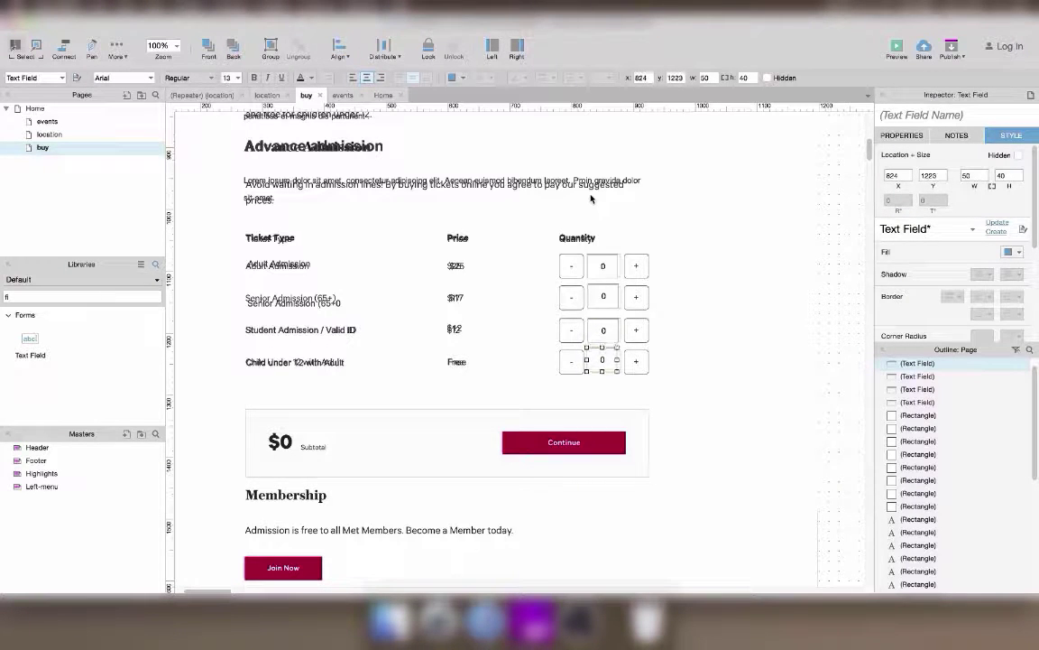
key("Right")
key("Right")
key("Right")
key("Down")
key("Down")
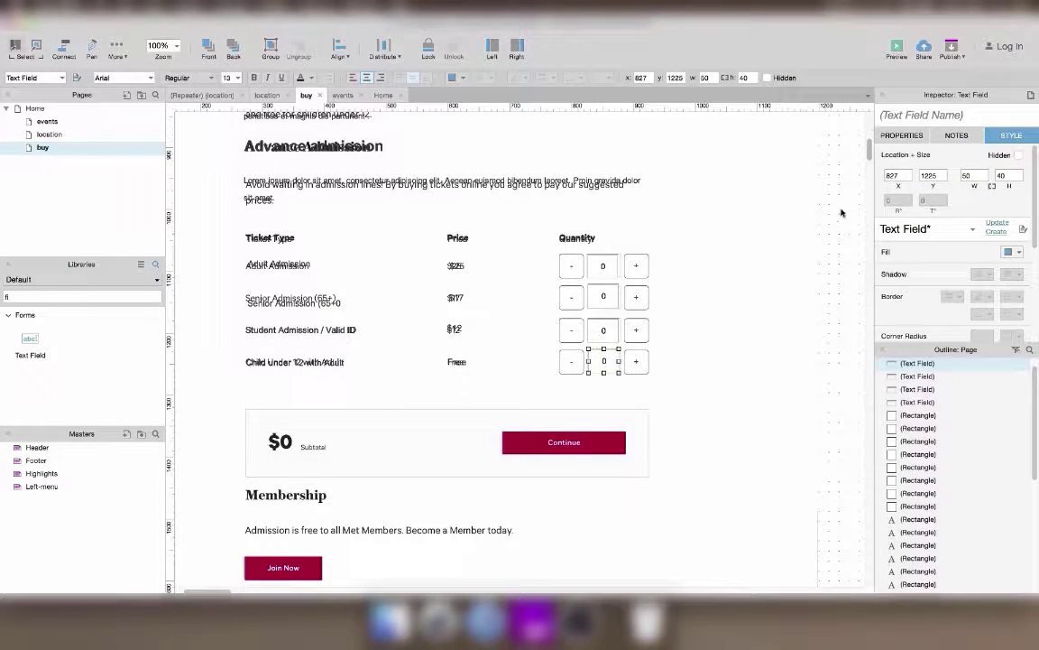
Step: Align the Ticket Type, Price and Quantity heading labels by their middles and make them bold
left_click_drag(841, 212, 226, 248)
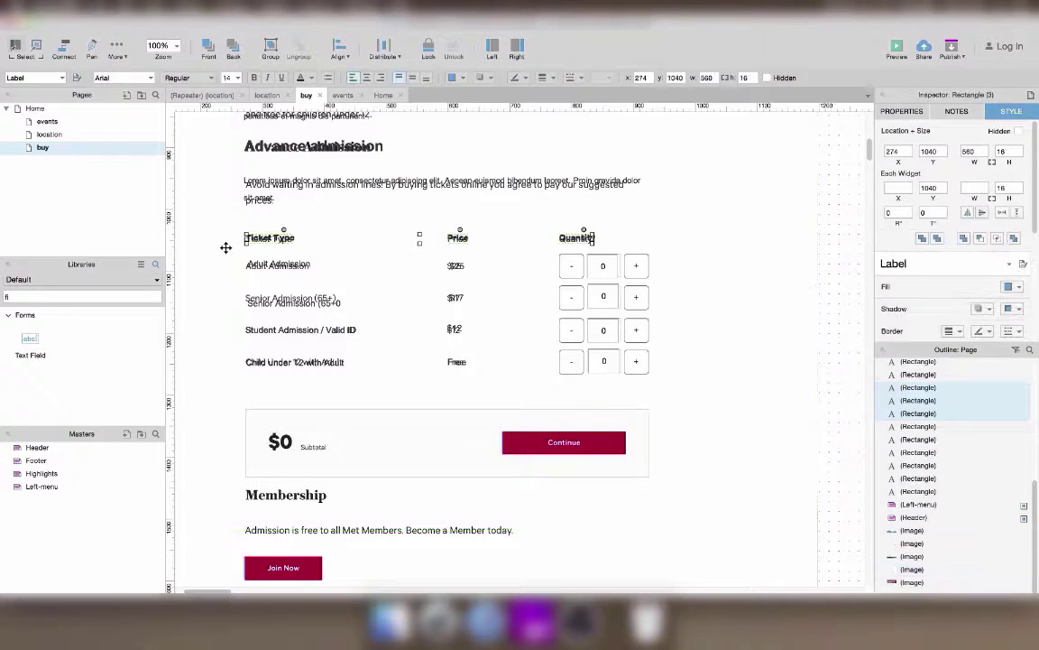
left_click(344, 39)
left_click(369, 120)
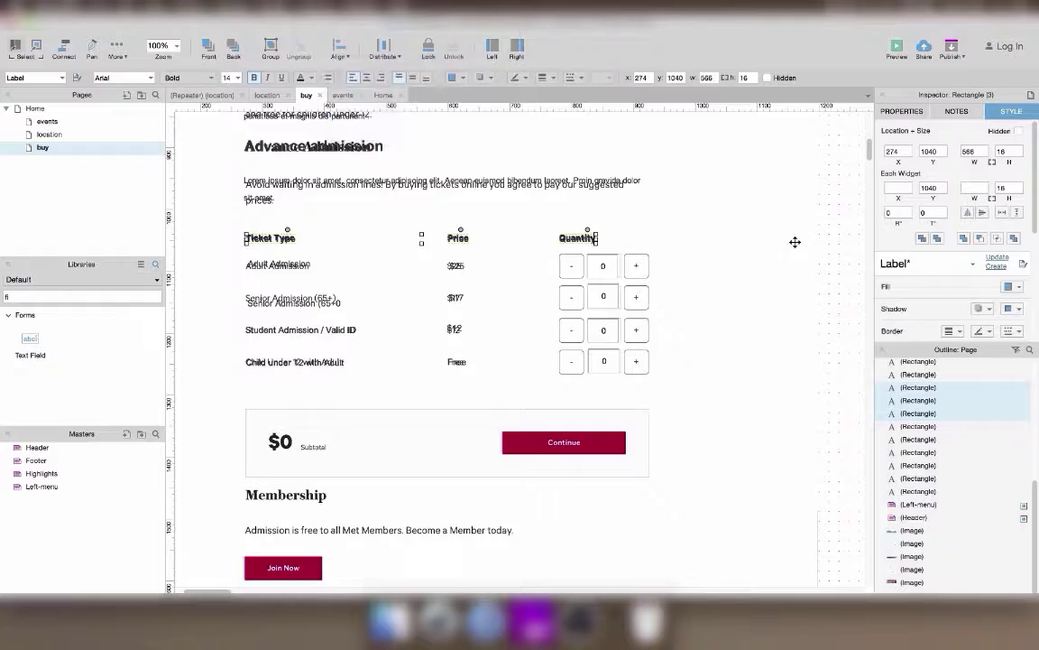
Step: Align the Adult Admission row's label, price, buttons and quantity field by their middles
left_click_drag(766, 232, 211, 255)
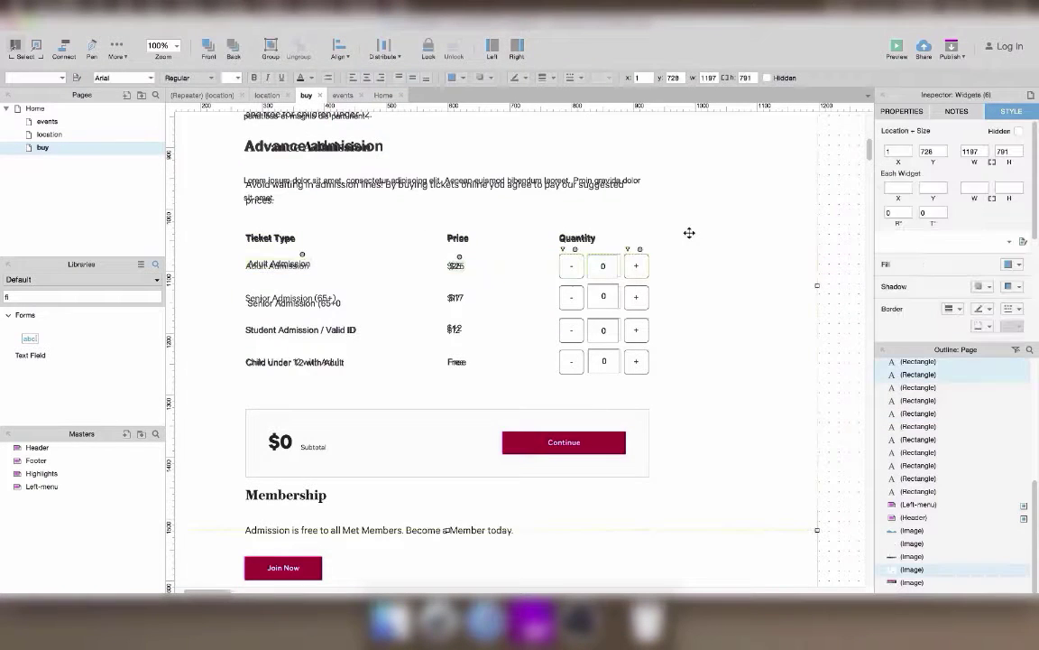
left_click(384, 50)
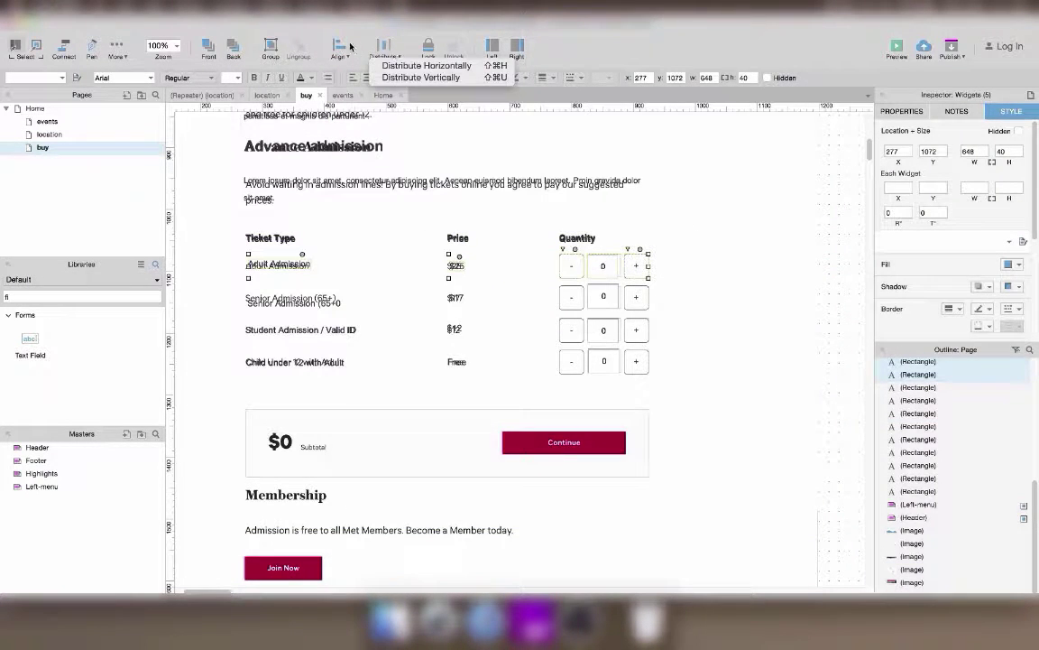
left_click(340, 50)
left_click(362, 121)
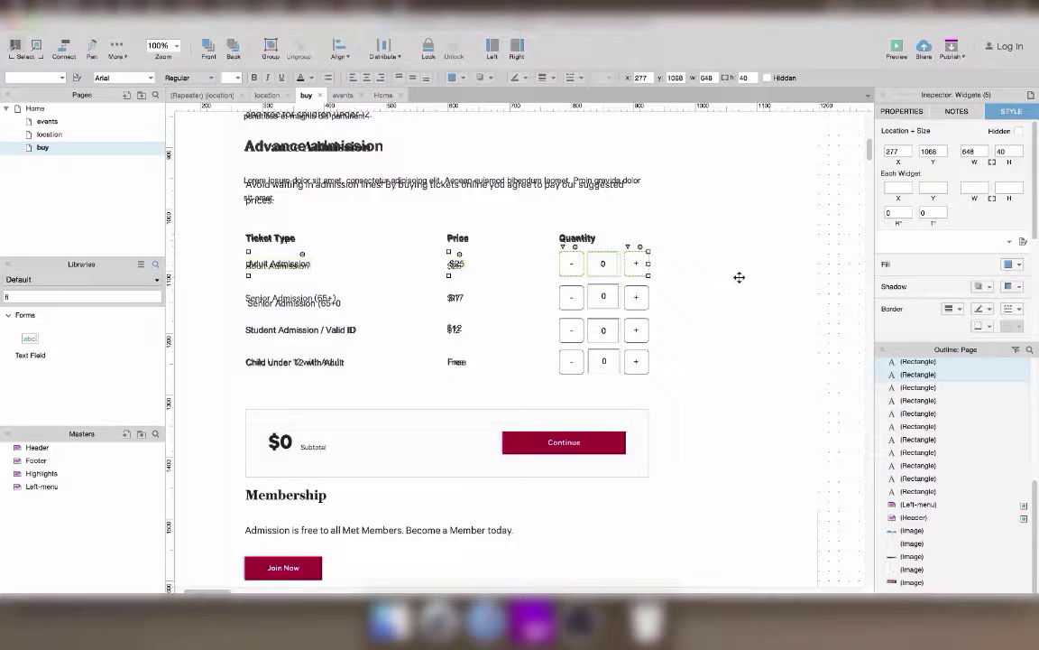
Step: Align the Senior Admission row's label, price and quantity controls by their middles and move them up to y 1124
left_click(839, 290)
left_click_drag(760, 259, 227, 289)
left_click(339, 57)
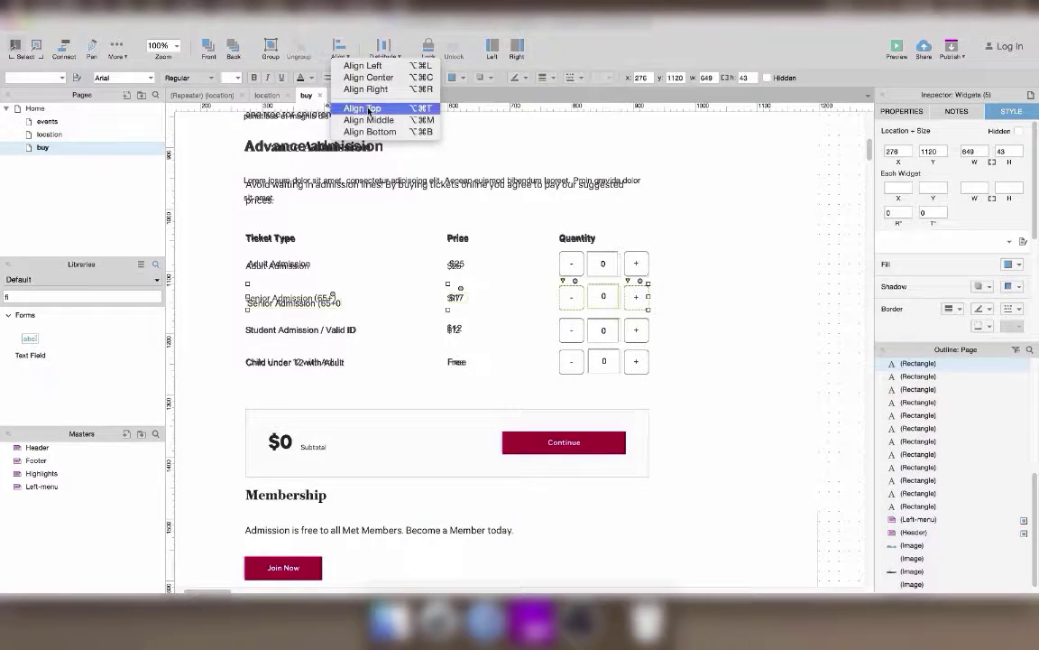
left_click(365, 118)
key("Up")
key("Up")
key("Up")
key("Up")
key("Up")
key("Up")
key("Up")
key("Up")
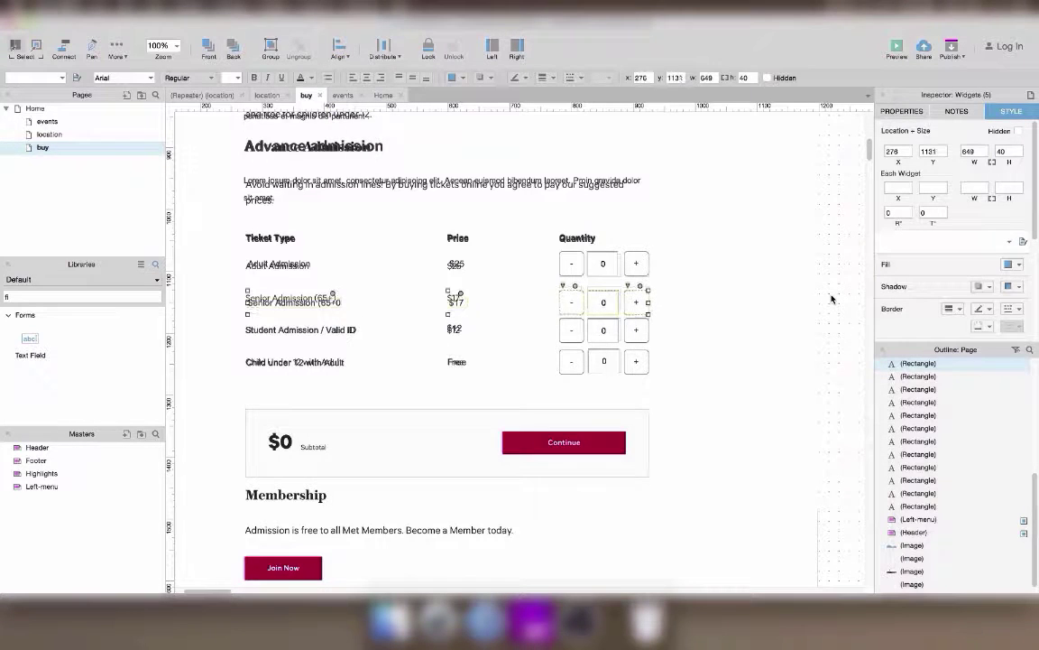
Step: Align the Student Admission row's label, price and quantity controls by their middles and group them
left_click_drag(849, 319, 222, 336)
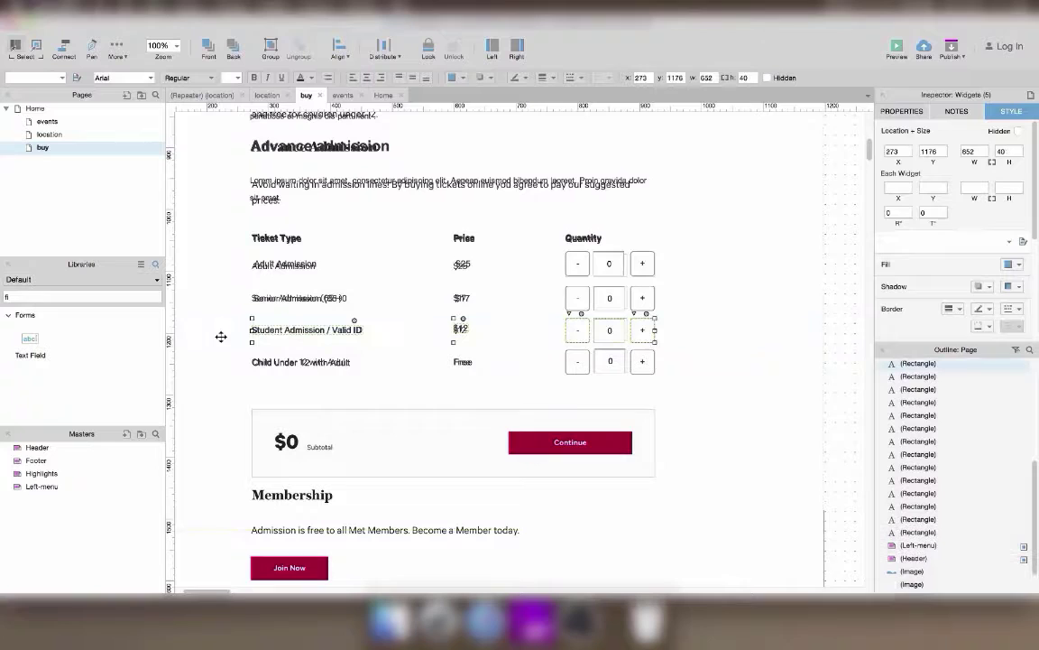
left_click(339, 46)
left_click(376, 119)
key("super+g")
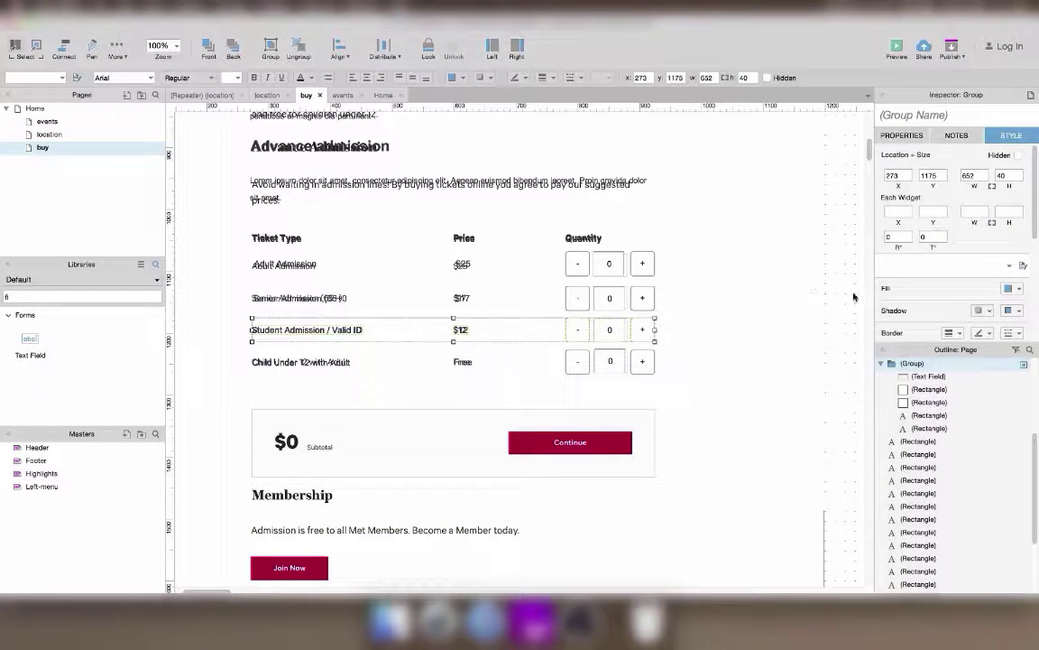
Step: Group the Senior Admission row's widgets, and group the Ticket Type and Price headings with the Adult Admission row's widgets
left_click_drag(853, 296, 198, 297)
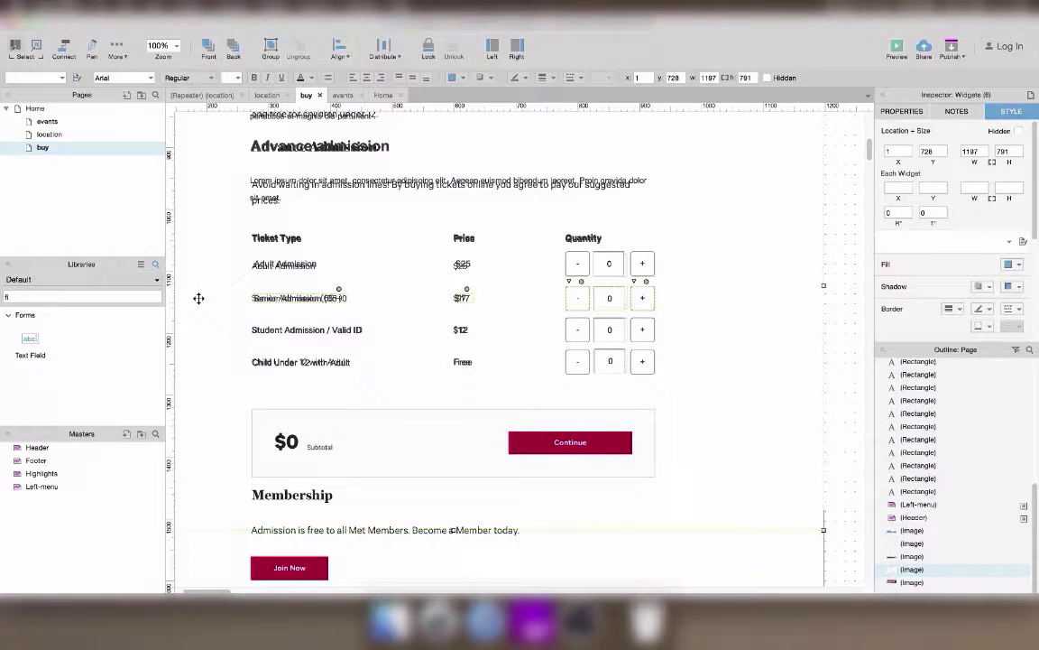
key("super+g")
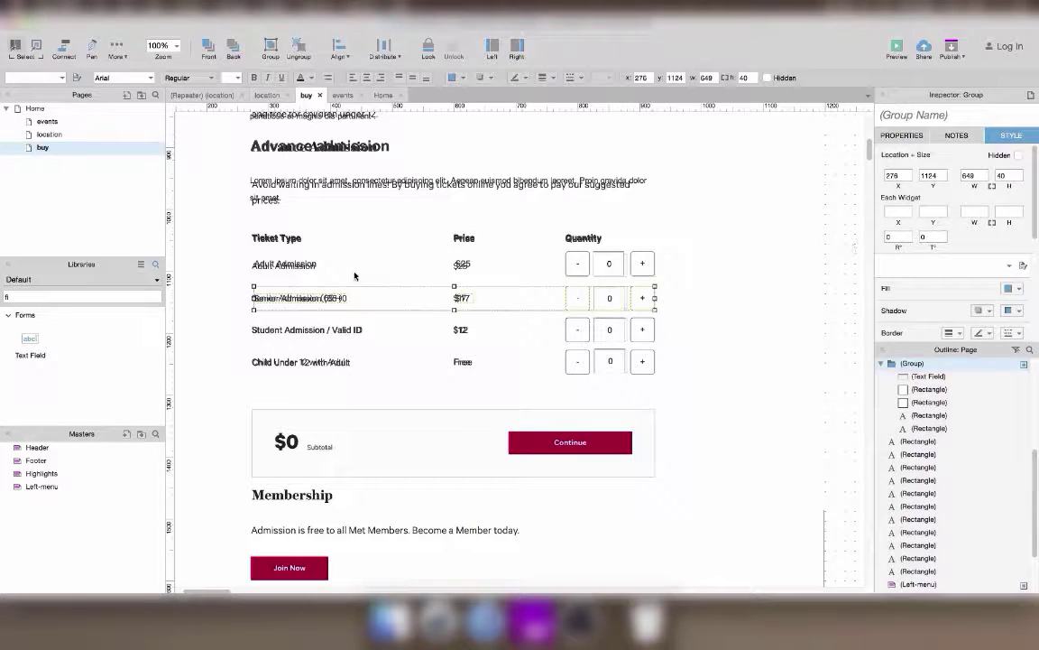
left_click_drag(852, 244, 260, 275)
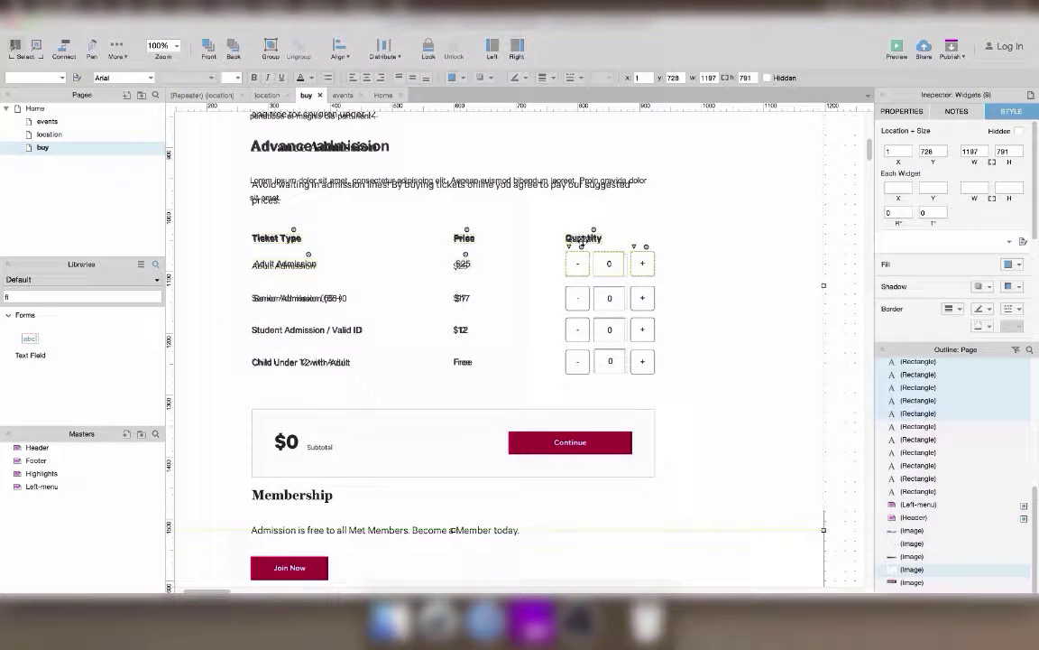
left_click(701, 234, "shift")
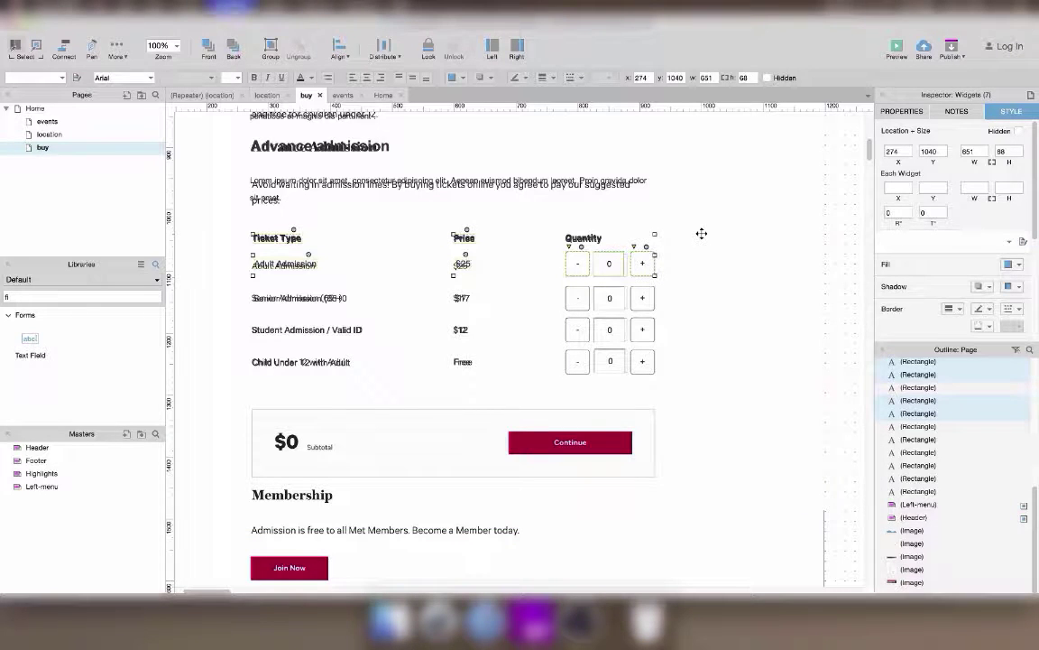
key("super+g")
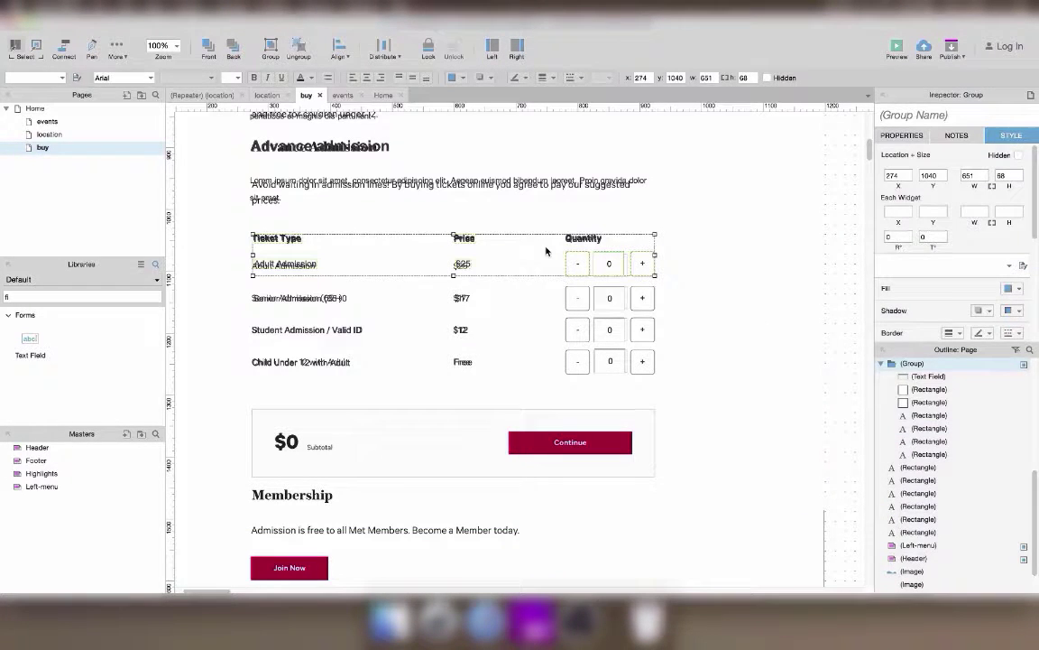
Step: Ungroup the heading and Adult Admission group, and regroup only the Adult Admission row's label, price and quantity controls
key("super+shift+g")
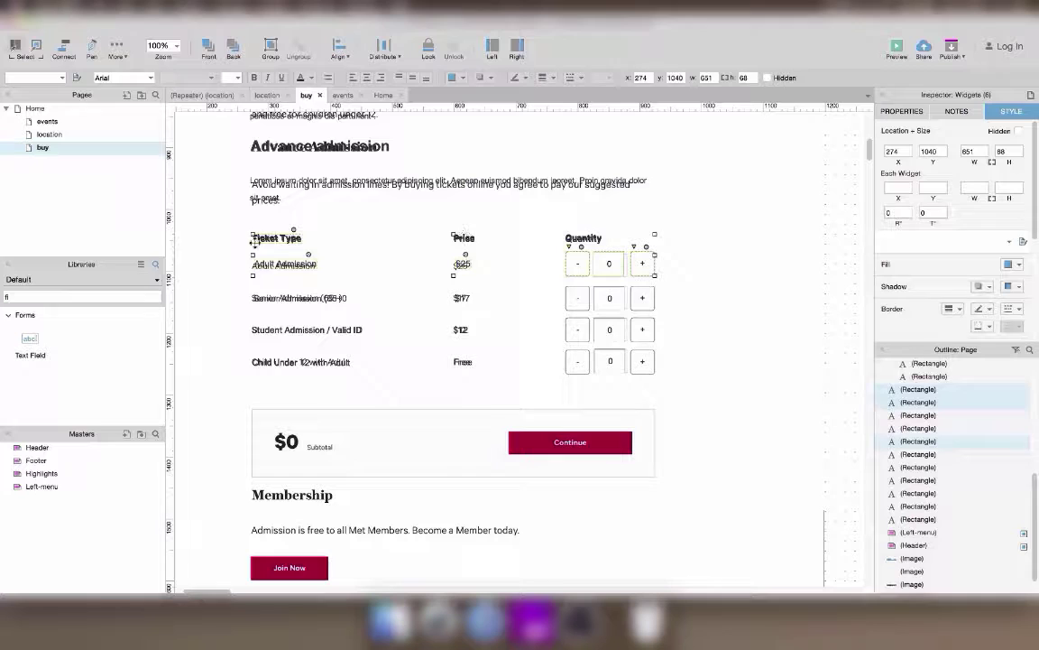
left_click(274, 237, "shift")
key("super+g")
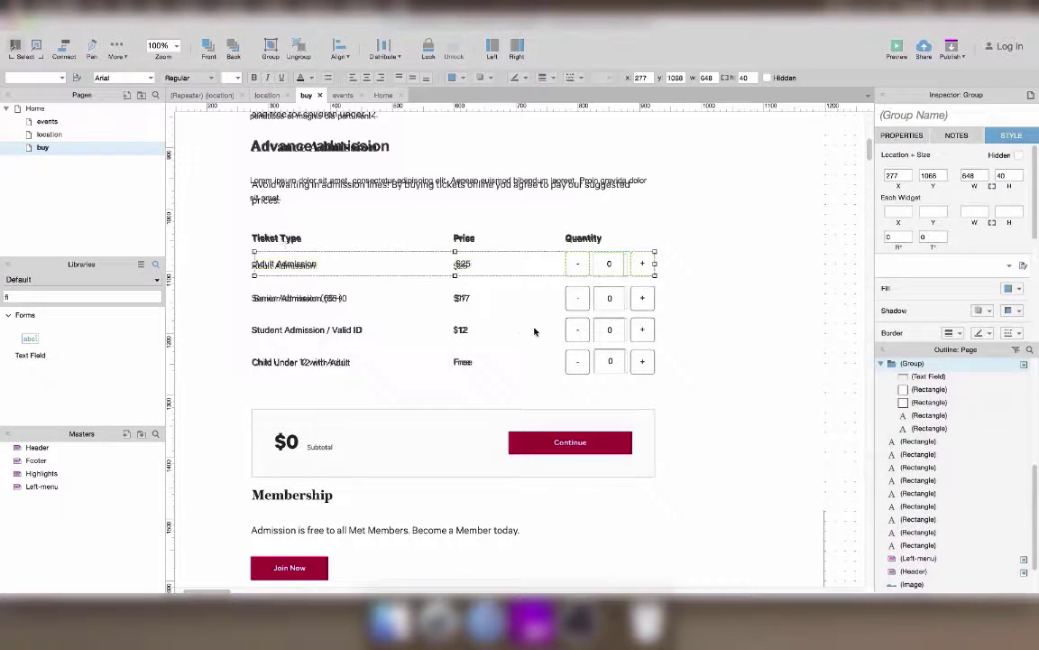
Step: Align the Child Under 12 row's label, price and quantity controls by their middles and group them
left_click_drag(853, 341, 232, 353)
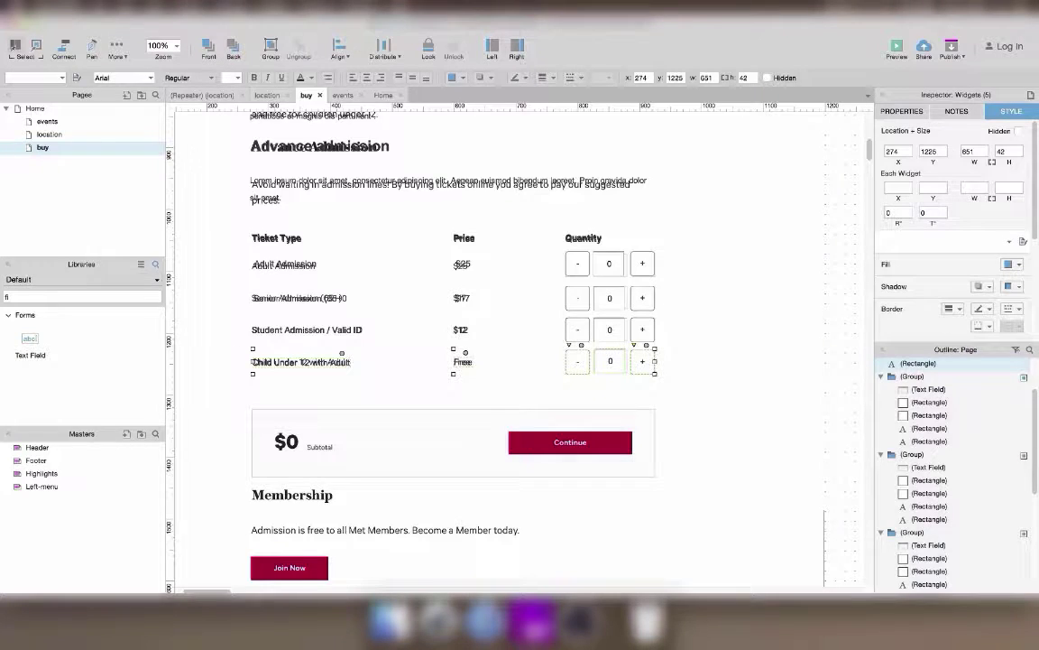
left_click(340, 50)
left_click(370, 116)
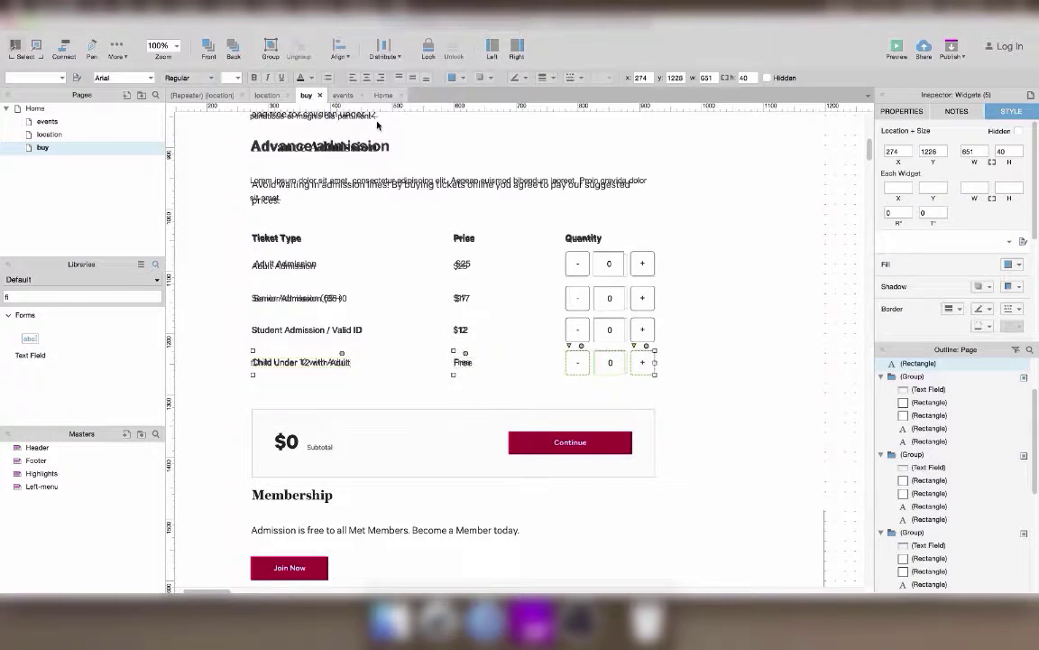
key("super+g")
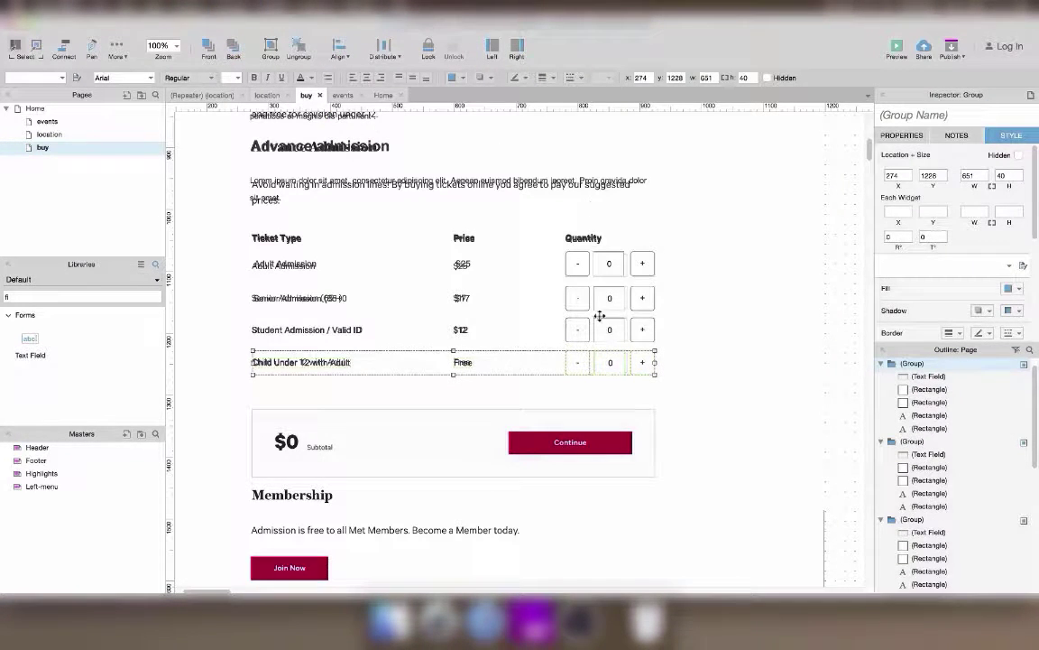
Step: Align the Ticket Type, Price and Quantity headings by their middles and group them
left_click(613, 330, "shift")
left_click_drag(844, 216, 258, 244)
left_click(232, 246, "shift")
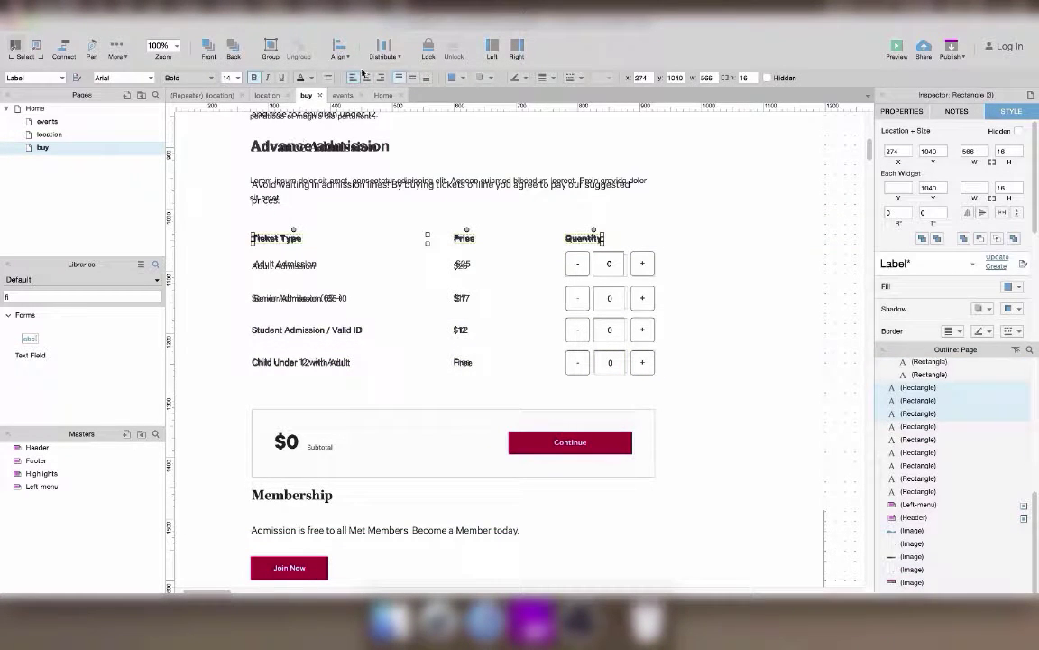
left_click(341, 48)
left_click(369, 120)
key("super+g")
Step: Distribute the heading group and the four ticket row groups vertically, and ungroup them all
left_click(610, 269, "shift")
left_click(610, 300, "shift")
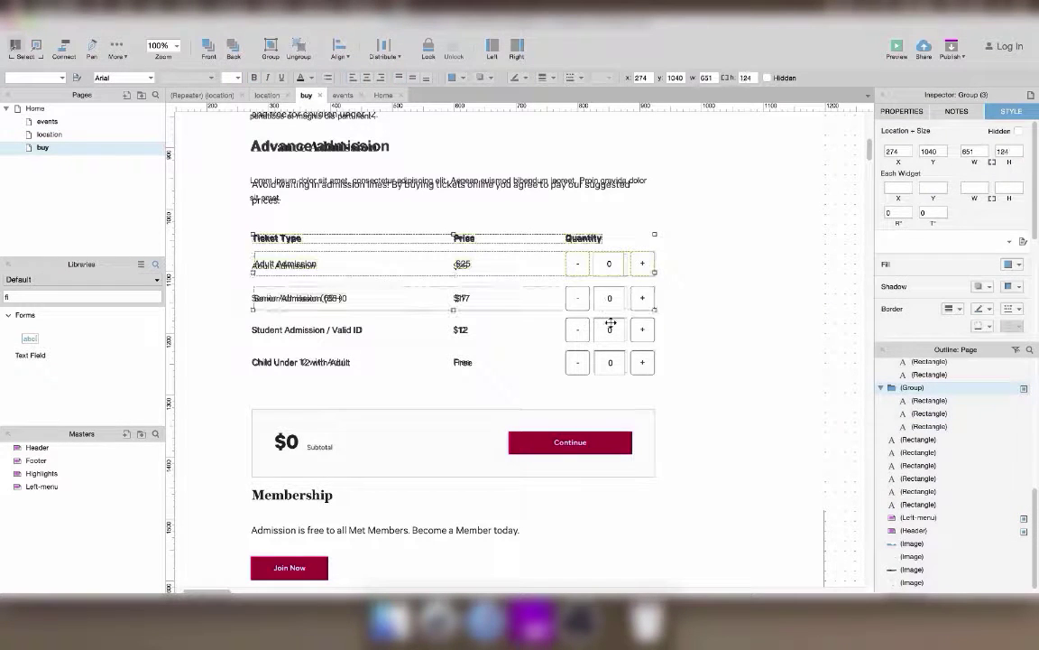
left_click(610, 326, "shift")
left_click(613, 362, "shift")
left_click(383, 45)
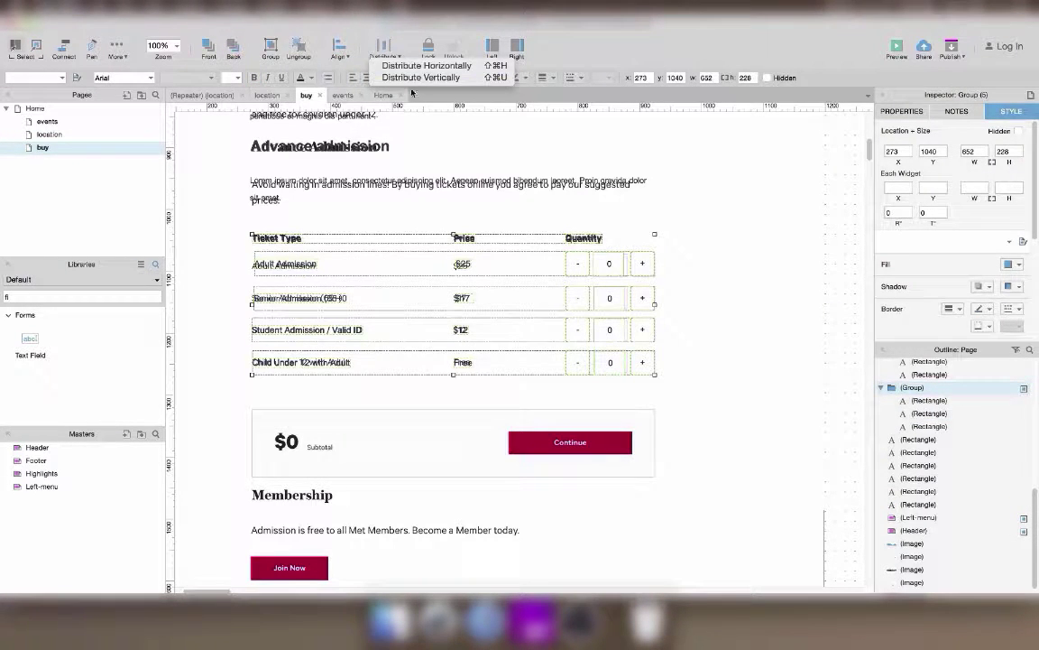
left_click(413, 78)
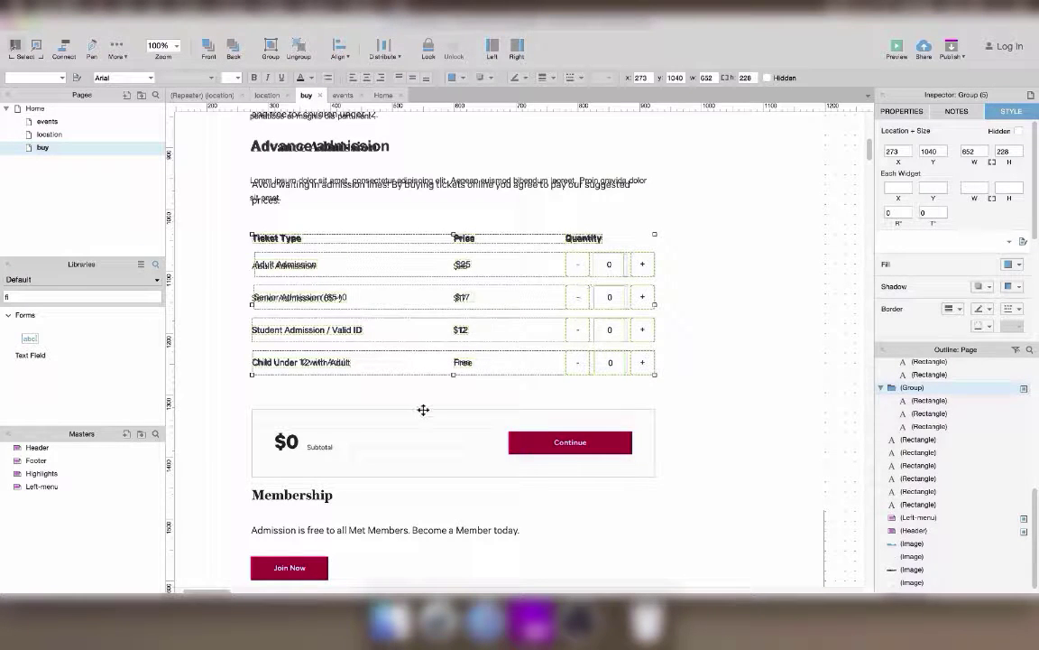
key("super+shift+g")
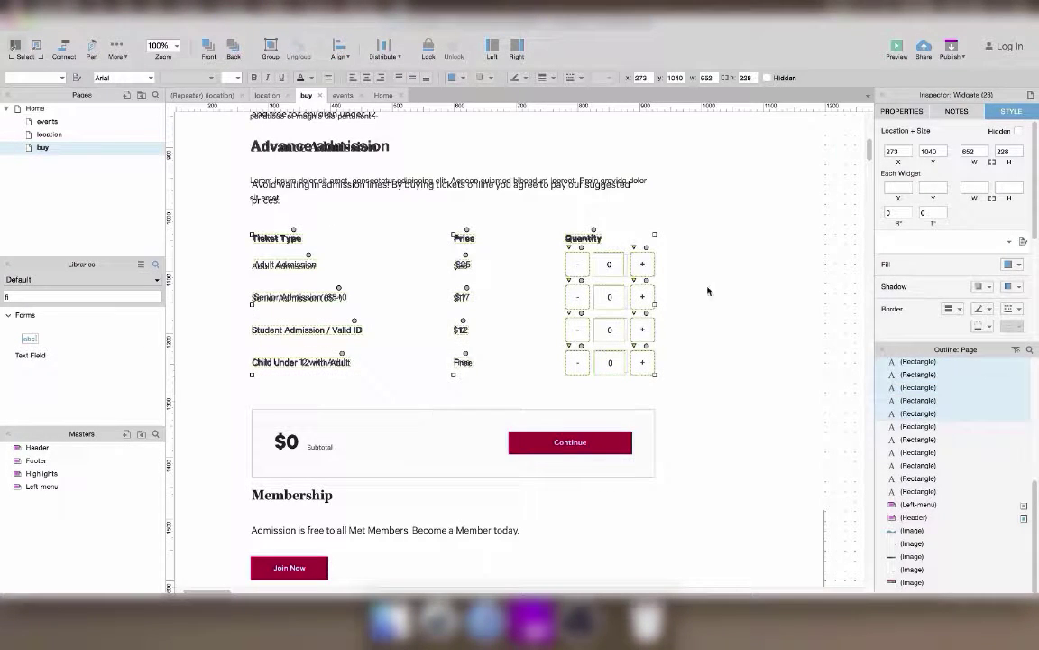
left_click(848, 264)
Step: Add a Box 2 widget over the reference subtotal panel at x 274, y 1320, sized 651 by 113
scroll(848, 263, "down", 5)
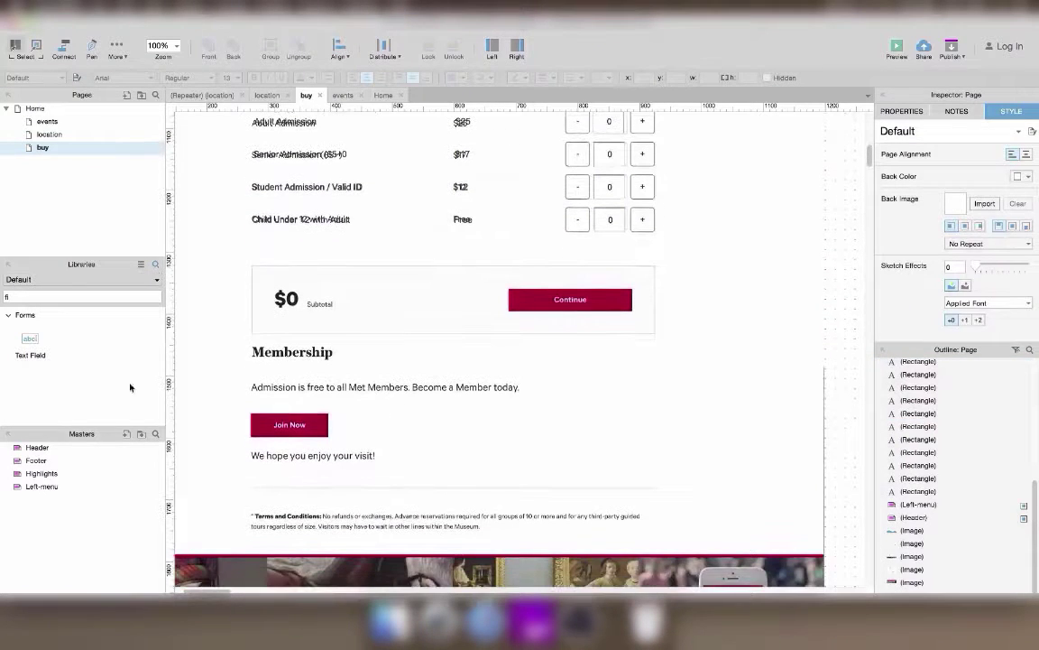
left_click(32, 297)
type("fi")
key("BackSpace")
key("BackSpace")
type("bo")
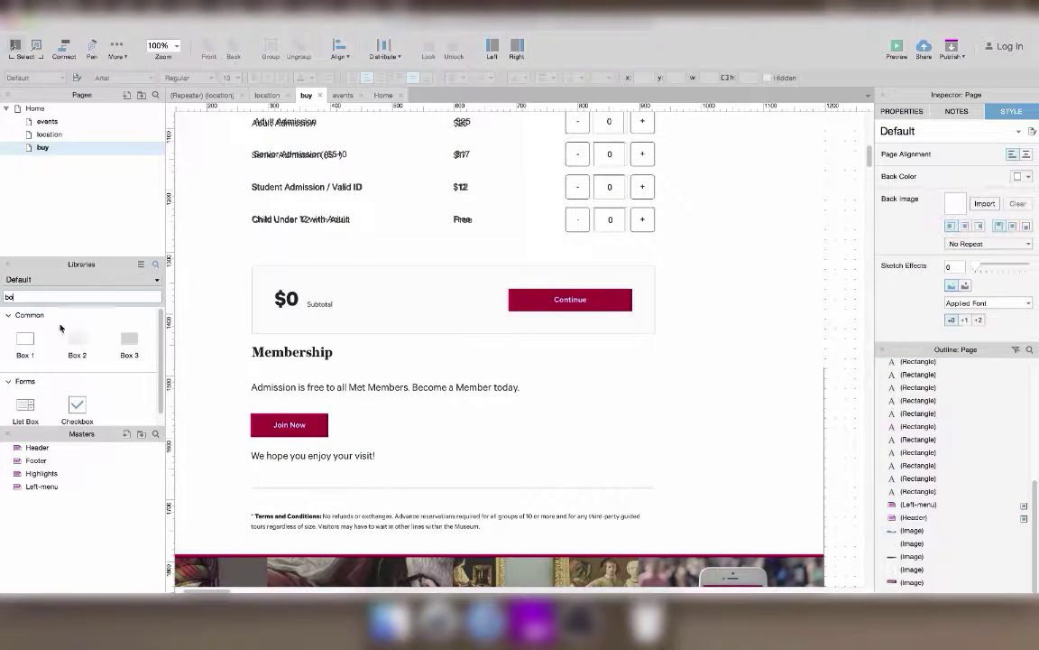
left_click_drag(77, 343, 260, 269)
left_click_drag(446, 370, 660, 334)
Step: Add a 140 by 40 primary button labelled Continue at x 760, y 1357, and send it and the subtotal box to the back
left_click(11, 298)
key("BackSpace")
type("u")
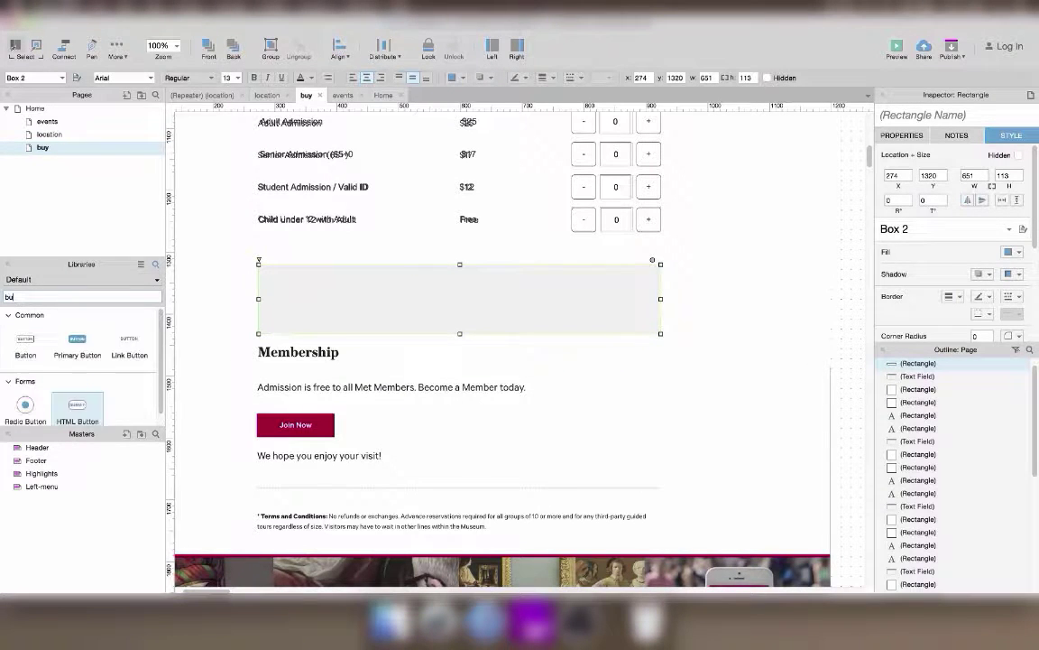
left_click_drag(78, 338, 560, 289)
type("Continue")
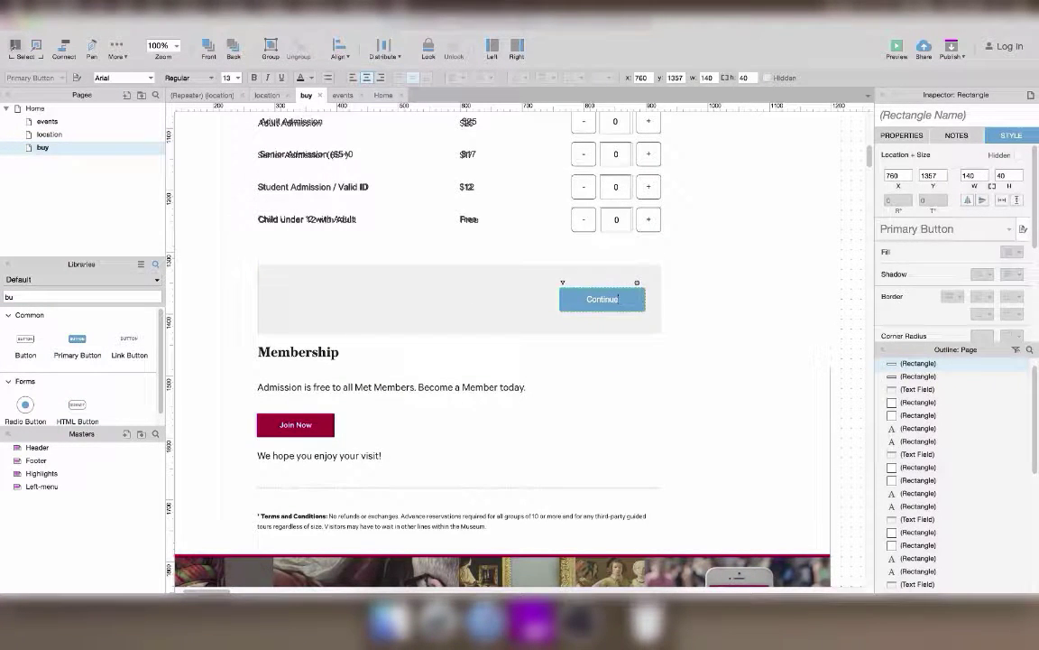
left_click(504, 313)
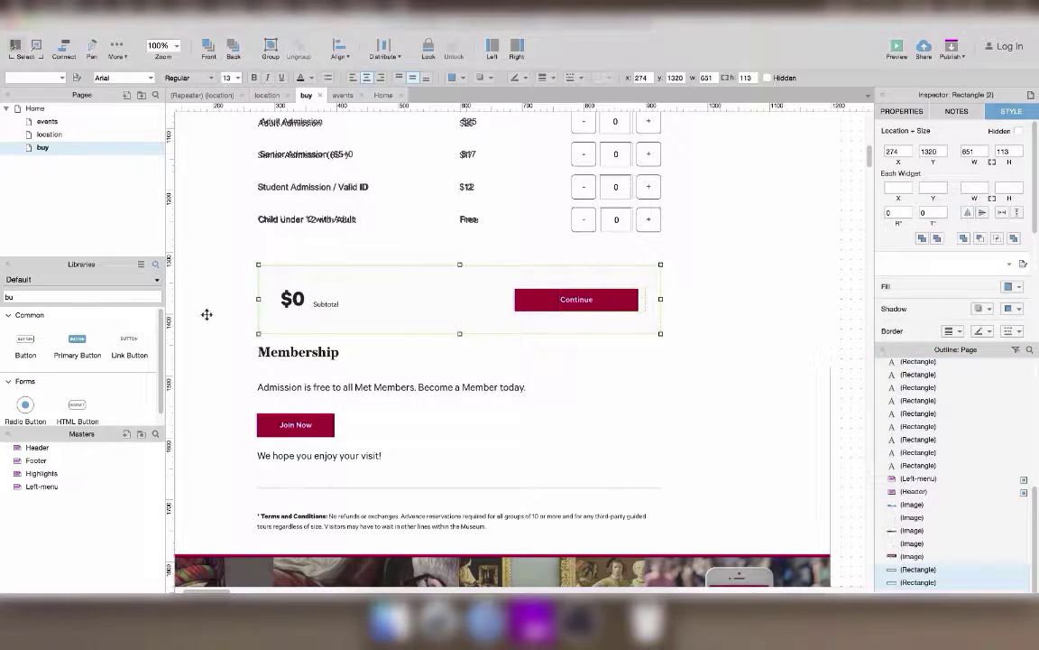
Step: Add a Heading 1 reading $0 over the reference subtotal amount at x 307, y 1360
key("BackSpace")
key("BackSpace")
type("h")
left_click_drag(77, 341, 282, 292)
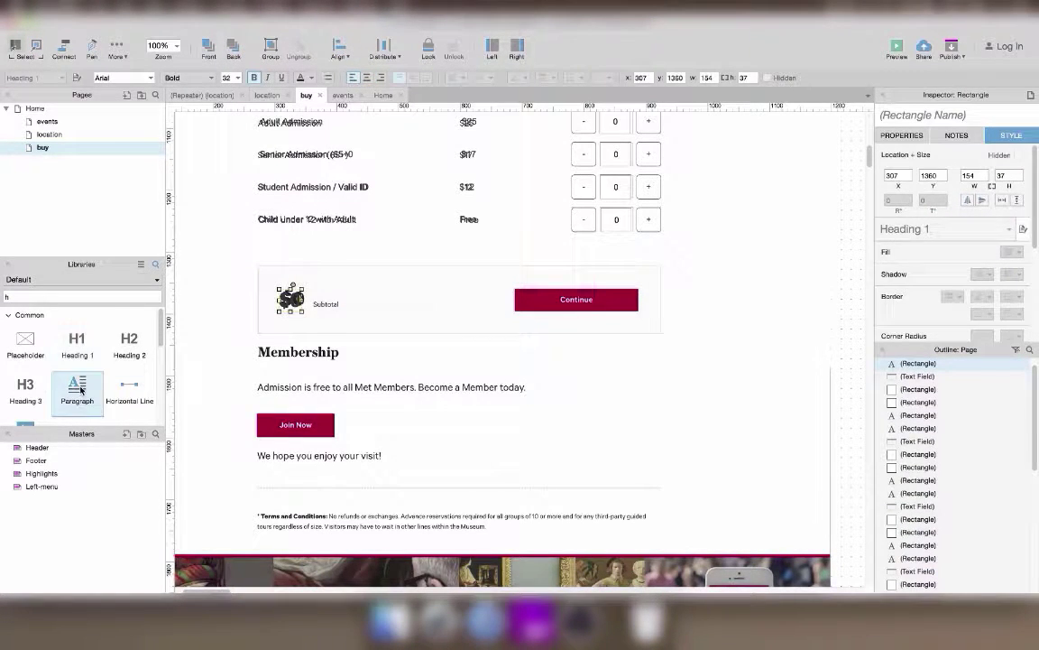
Step: Add a label reading Subtotal beside the $0 heading at x 366, y 1381
scroll(72, 384, "down", 2)
scroll(40, 359, "up", 2)
left_click(38, 296)
key("BackSpace")
type("l")
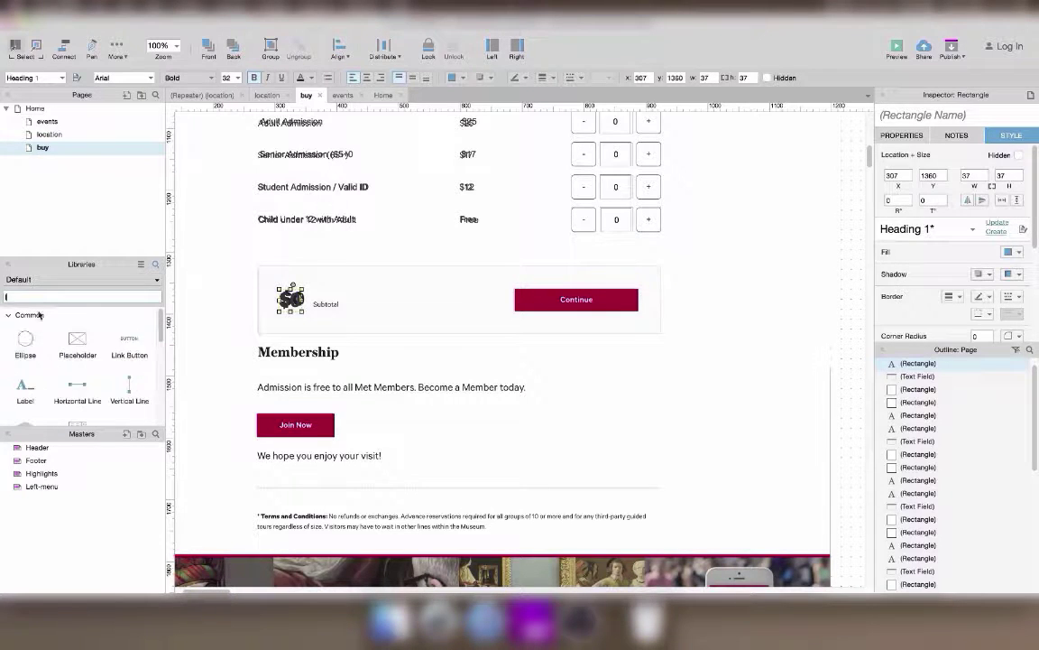
left_click_drag(25, 386, 315, 303)
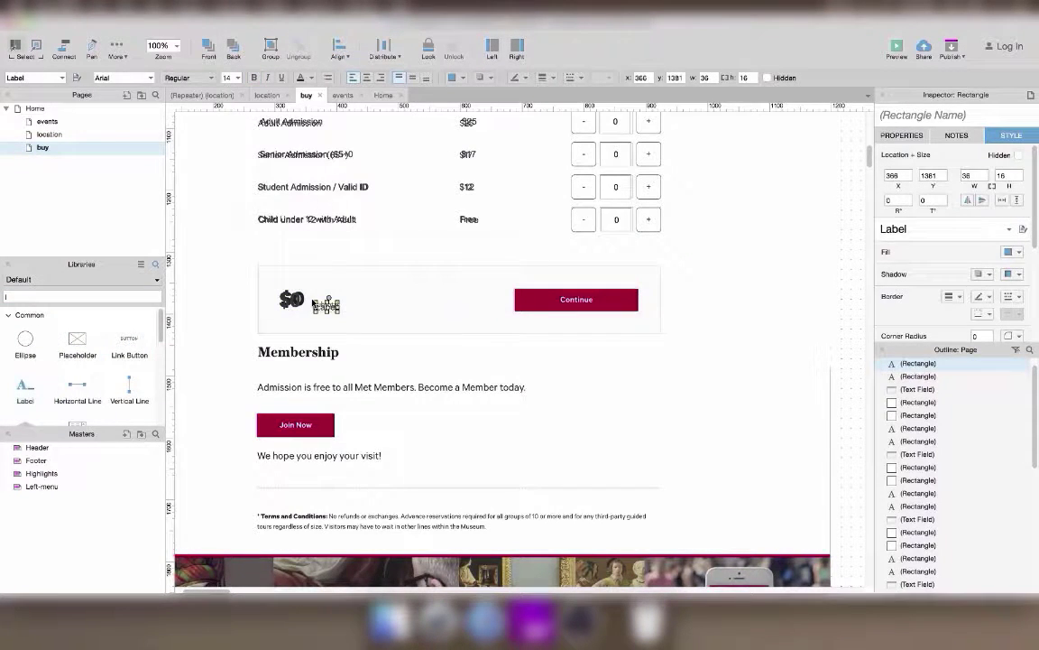
type("Subtotal")
left_click(253, 340)
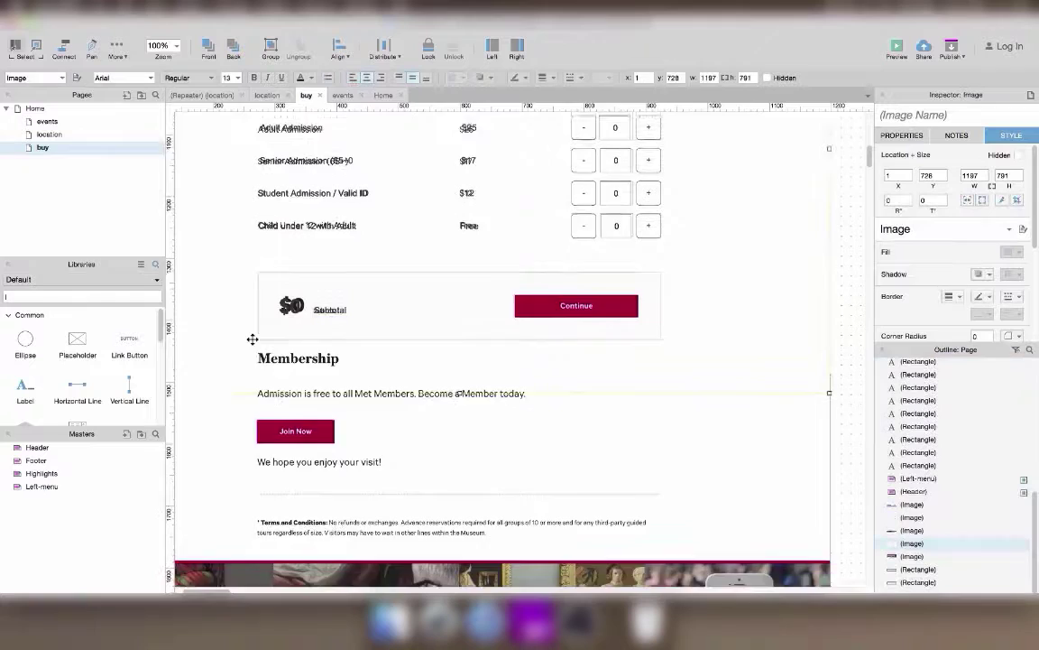
Step: Copy the Advance Admission heading and paragraph down to y 1448 and change the copied heading to Membership
scroll(253, 340, "up", 3)
left_click(280, 141)
left_click(284, 184, "shift")
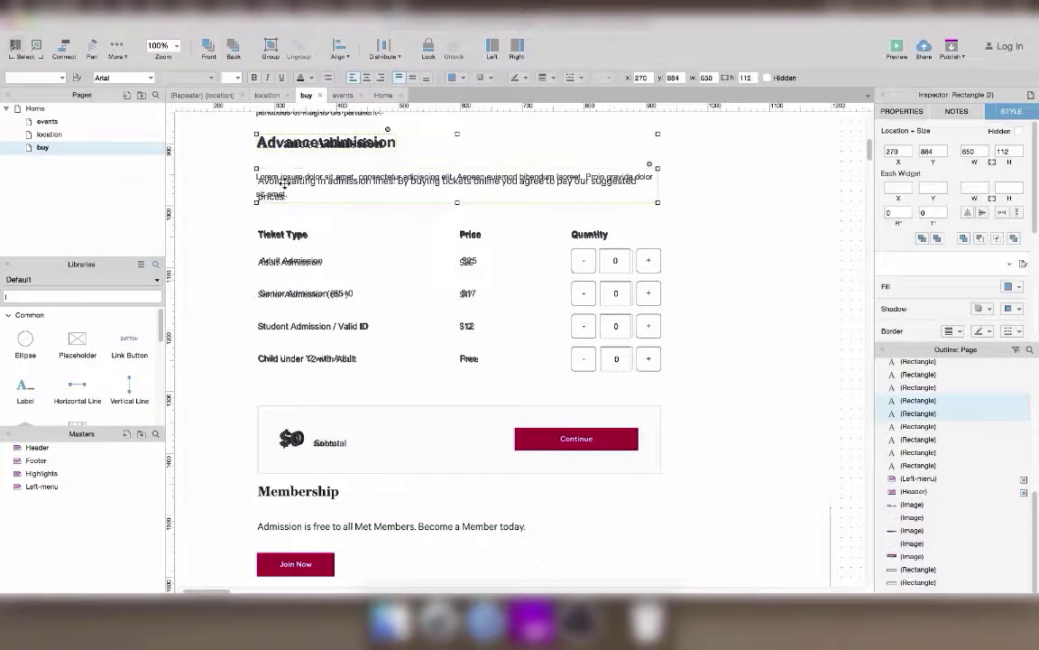
left_click_drag(284, 183, 284, 532)
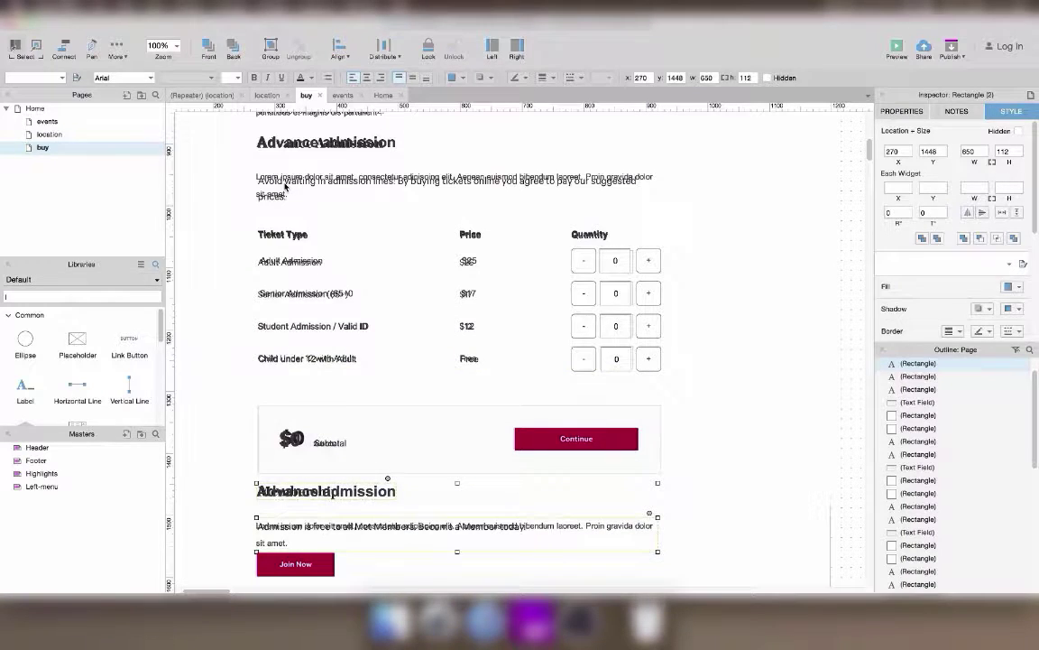
double_click(301, 489)
type("Membership")
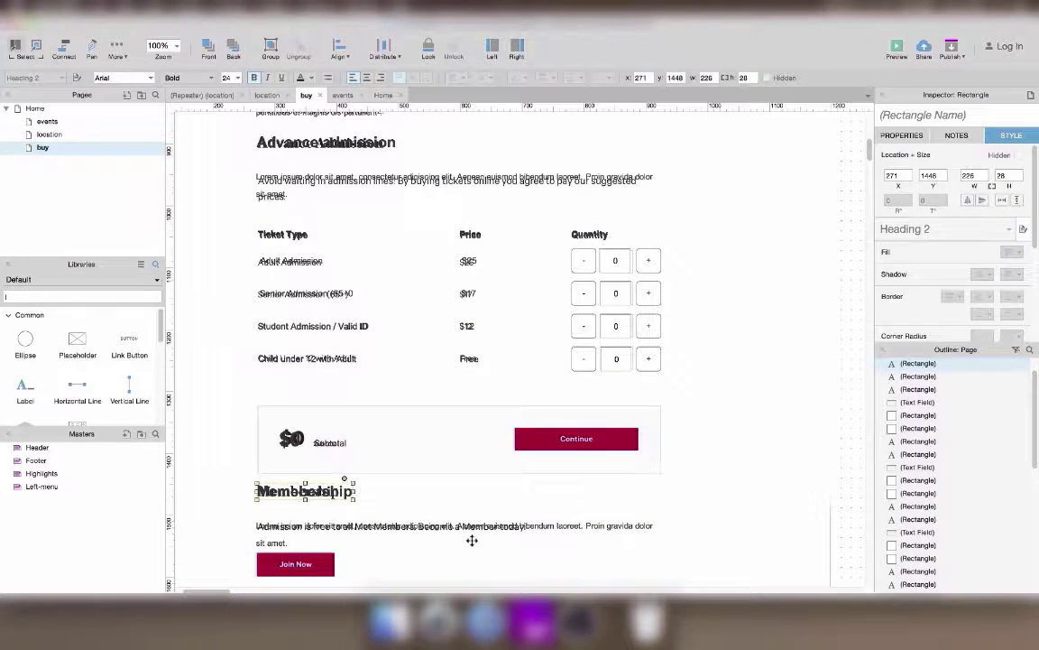
Step: Move the Membership paragraph up to y 1500
left_click(552, 540)
scroll(499, 418, "down", 10)
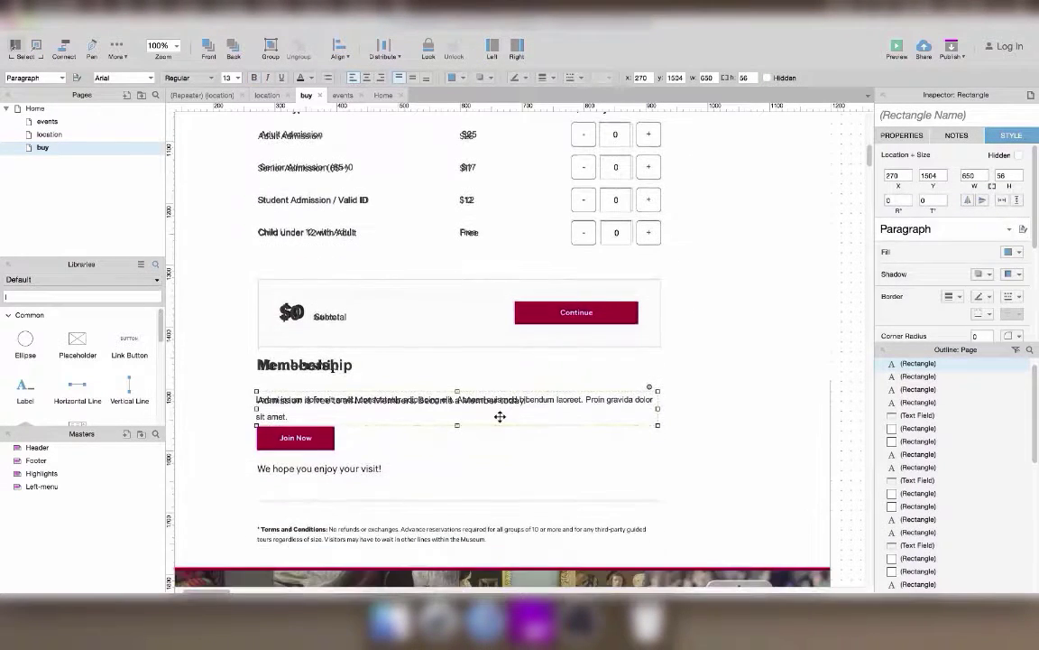
key("Up")
key("Up")
key("Up")
key("Up")
key("shift+Up")
key("shift+Up")
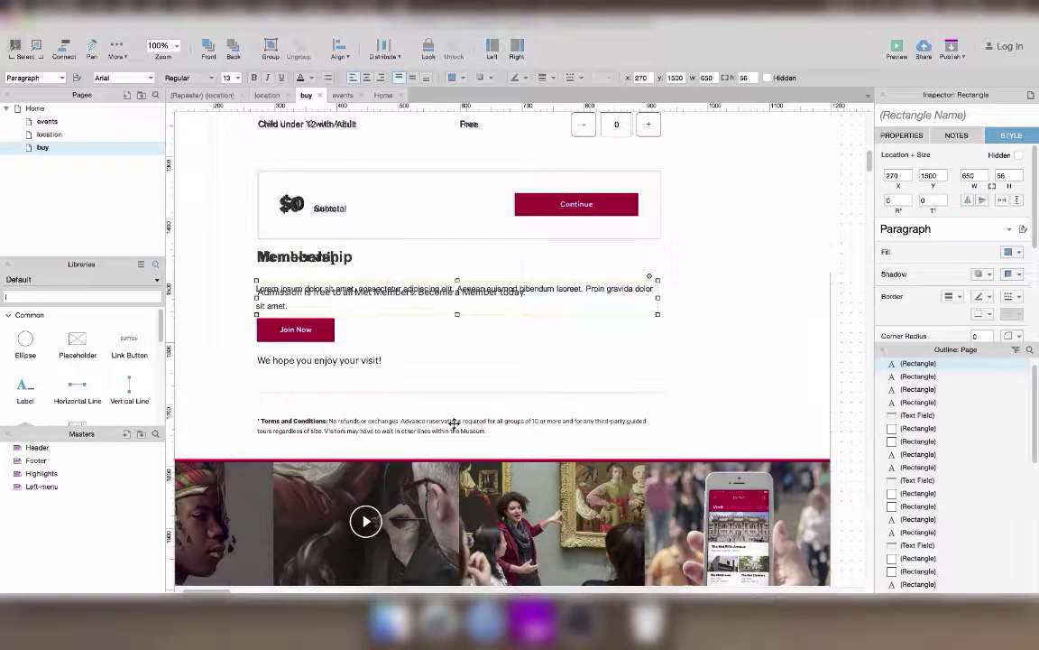
Step: Add a 140 by 40 primary button labelled Join Now and nudge it down over the reference button
type("bu")
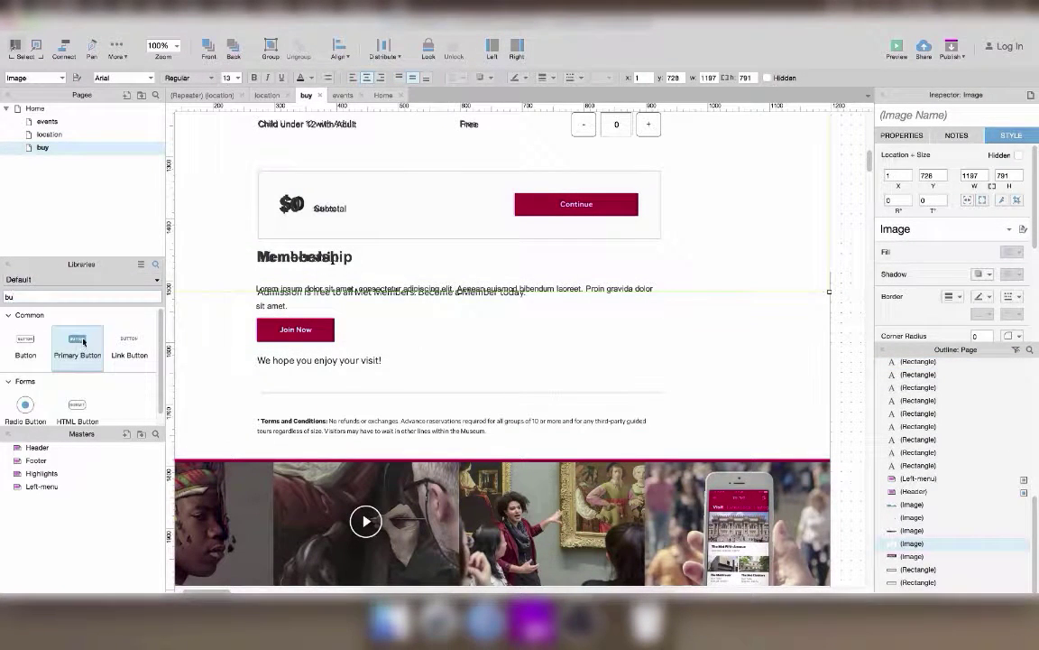
left_click_drag(78, 341, 257, 320)
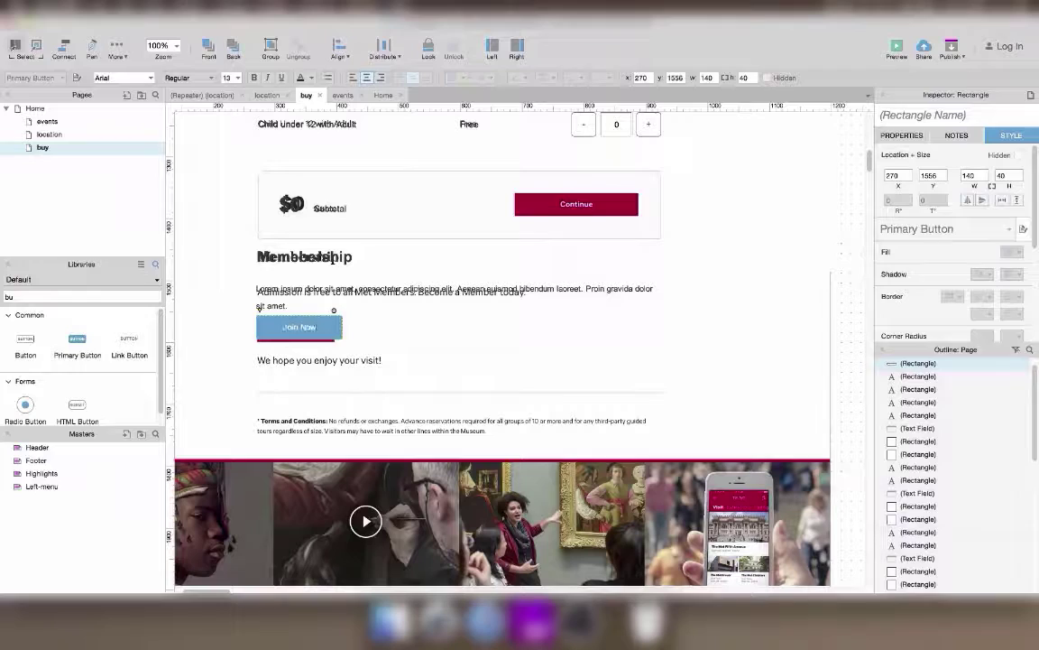
left_click(371, 366)
left_click(331, 336)
key("Down")
key("Down")
key("Down")
Step: Duplicate the Membership paragraph down to y 1624 and replace its text with We hope you enjoy your visit
left_click(321, 291)
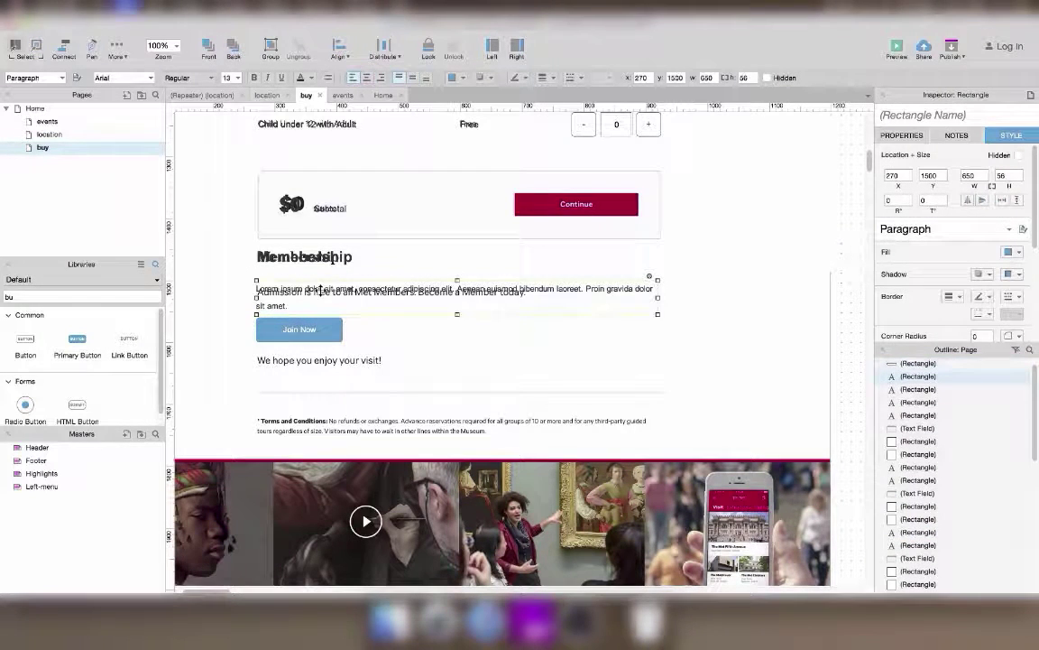
key("super+d")
key("shift+Down")
key("shift+Down")
key("shift+Down")
key("shift+Down")
key("shift+Down")
key("shift+Down")
key("shift+Down")
key("shift+Down")
key("shift+Down")
key("shift+Down")
key("shift+Down")
key("Return")
type("We hope yo")
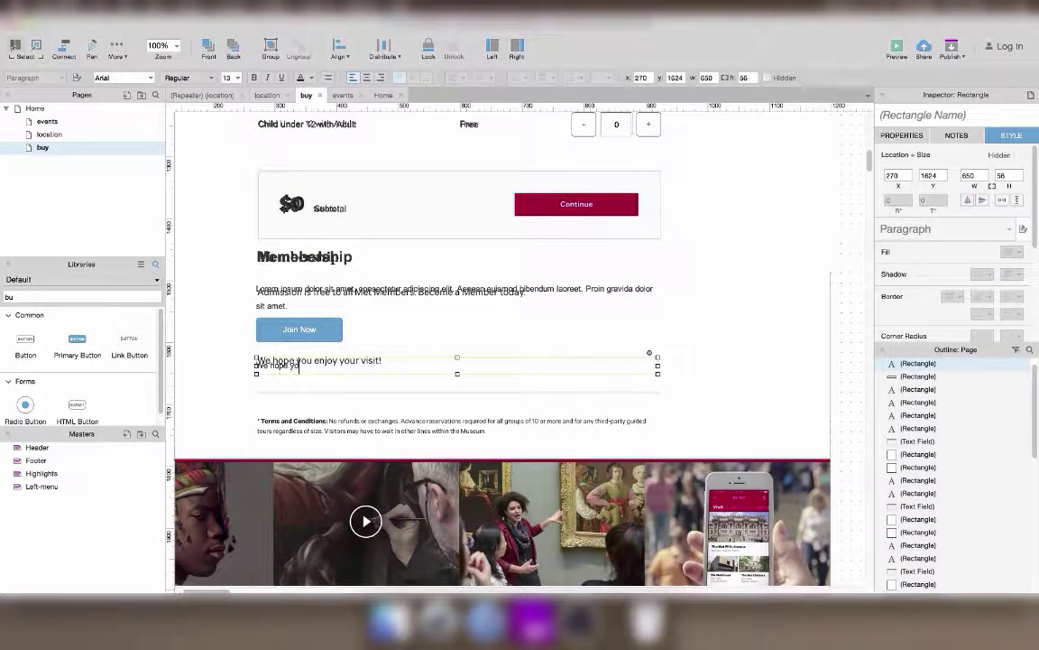
Step: Resize the visit message paragraph to 310 by 28 and move it up to y 1618
left_click_drag(658, 366, 447, 367)
left_click(459, 364)
left_click(348, 365)
key("Up")
key("Up")
key("Up")
key("Up")
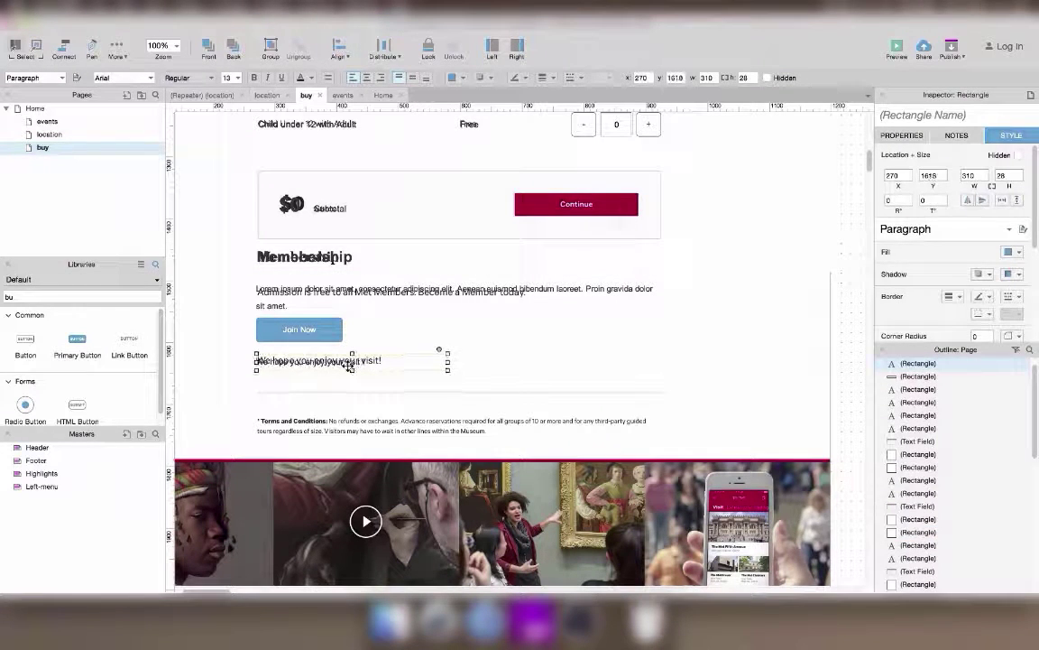
key("super+d")
key("shift+Left")
key("shift+Left")
key("shift+Down")
key("shift+Down")
key("shift+Down")
key("shift+Down")
key("shift+Down")
key("shift+Down")
key("shift+Down")
key("shift+Down")
key("shift+Down")
key("shift+Right")
key("Delete")
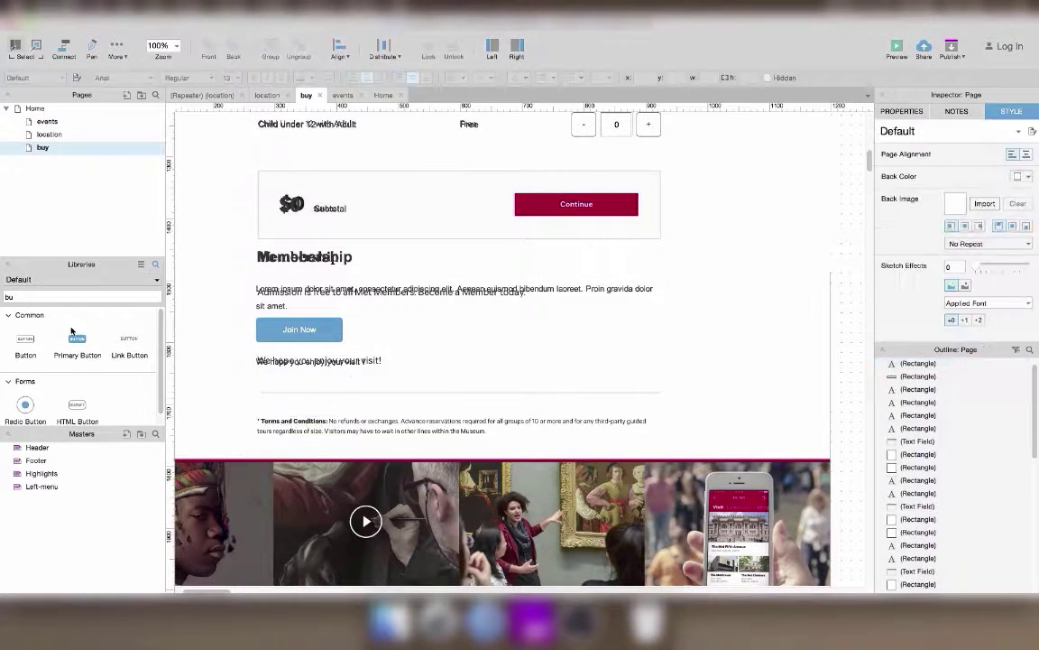
Step: Add a 670 by 50 paragraph at x 270, y 1720 and trim its text after "Proin sodales pulvinar tempor."
double_click(27, 296)
type("pa")
left_click_drag(30, 341, 257, 416)
left_click_drag(442, 554, 670, 446)
double_click(548, 438)
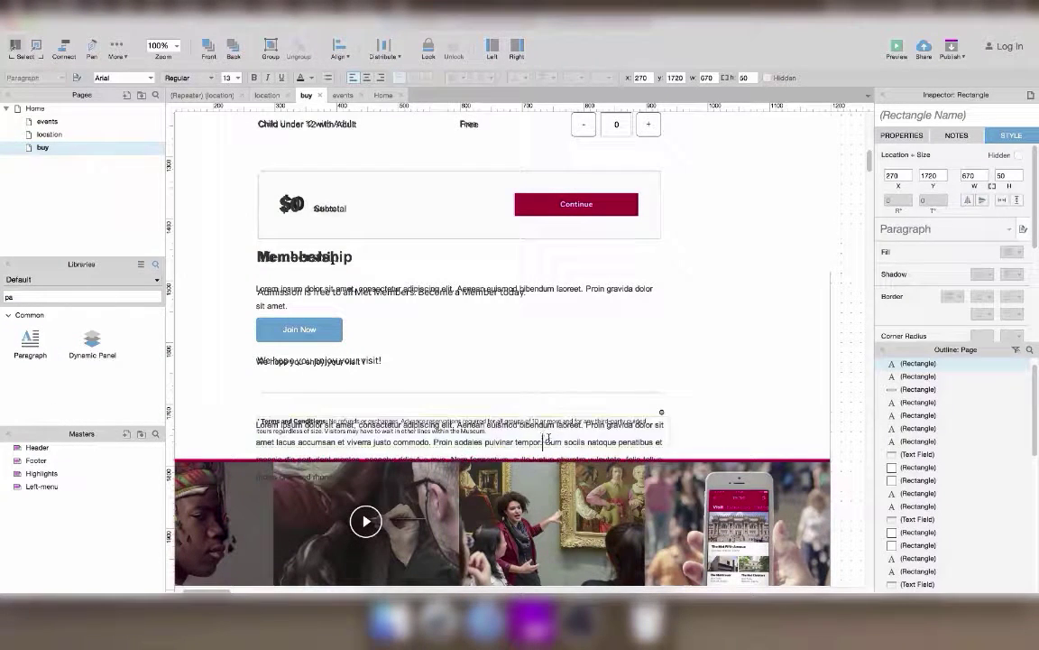
key("super+shift+Down")
key("BackSpace")
key("super+Up")
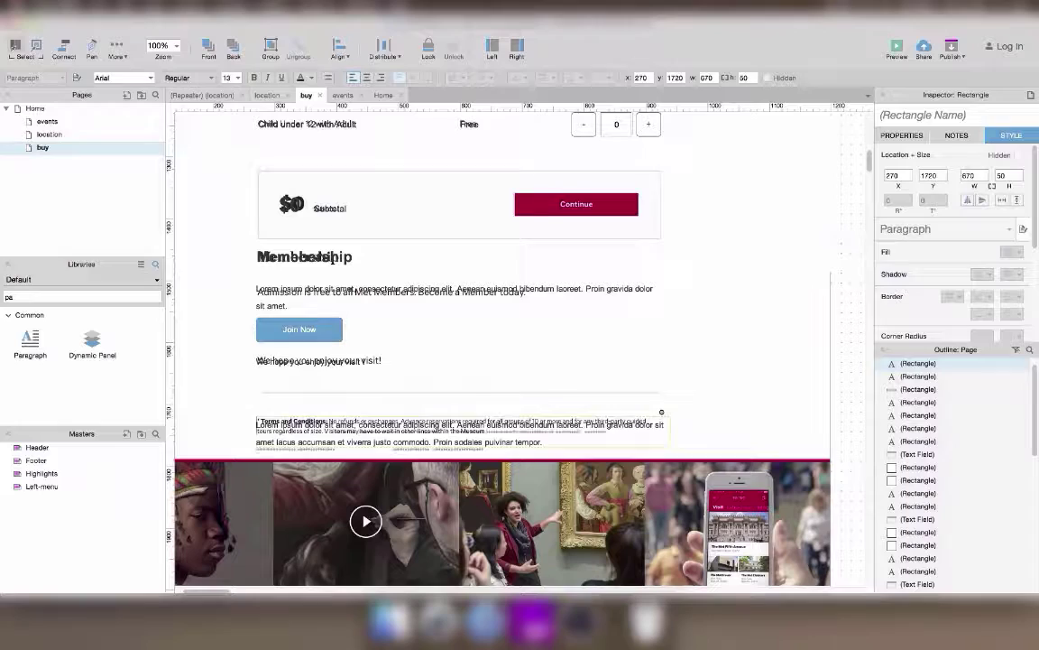
Step: Insert a bold "* terms and conditions" at the start of the footnote paragraph and move the paragraph up to y 1700
type("Terms and conditions")
key("shift+super+Left")
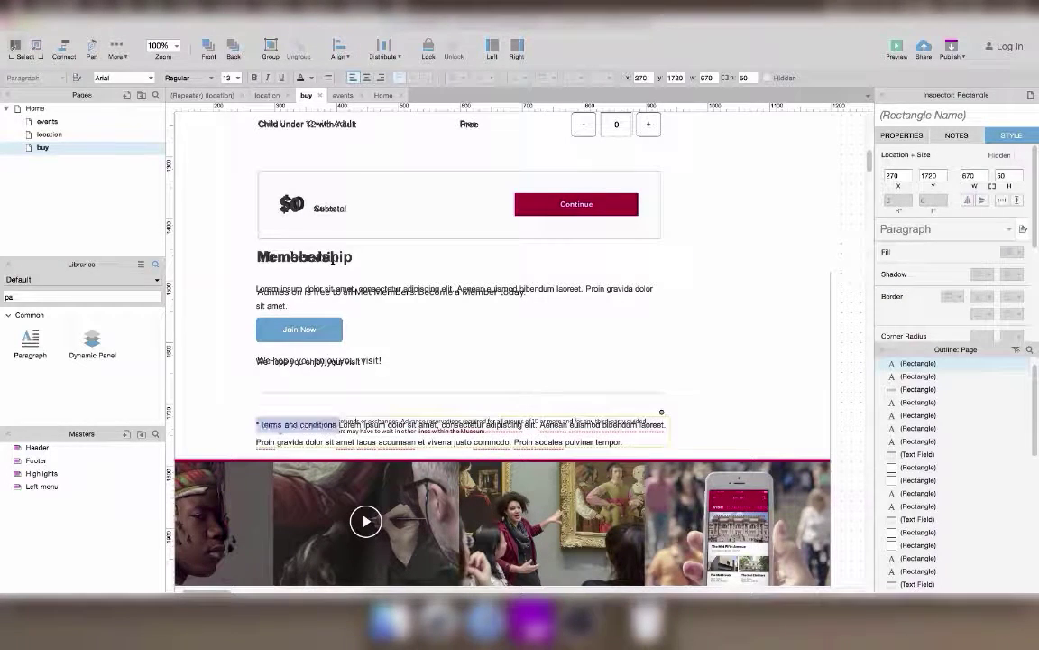
key("super+b")
key("Escape")
key("shift+Up")
key("shift+Up")
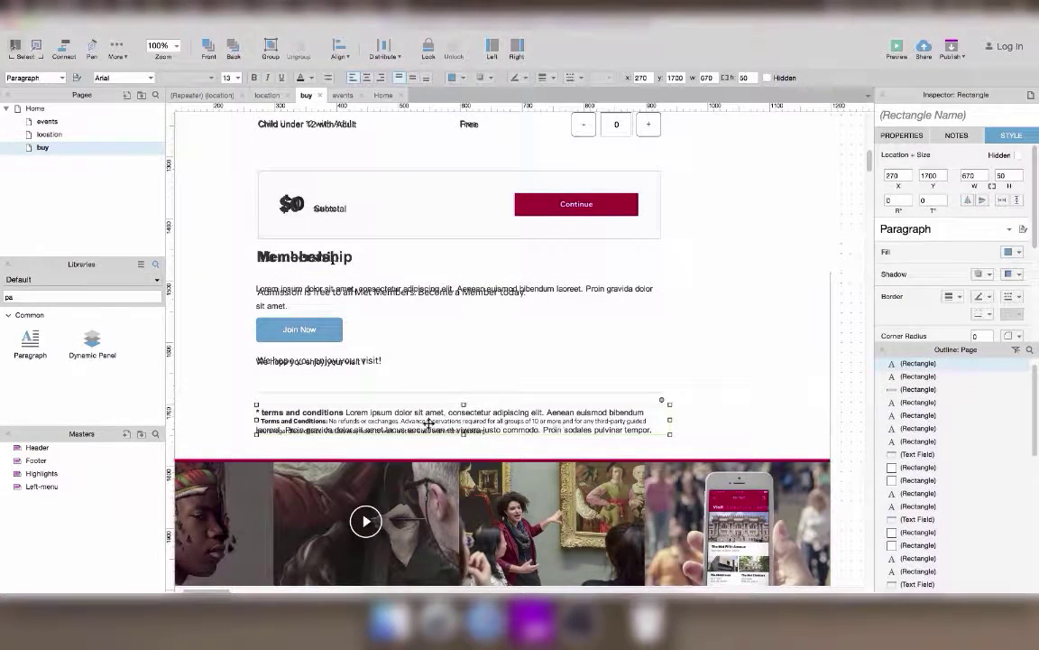
Step: Add a 650-wide horizontal line above the terms paragraph at x 270, y 1680
double_click(9, 297)
type("li")
left_click_drag(132, 339, 657, 397)
scroll(697, 282, "up", 10)
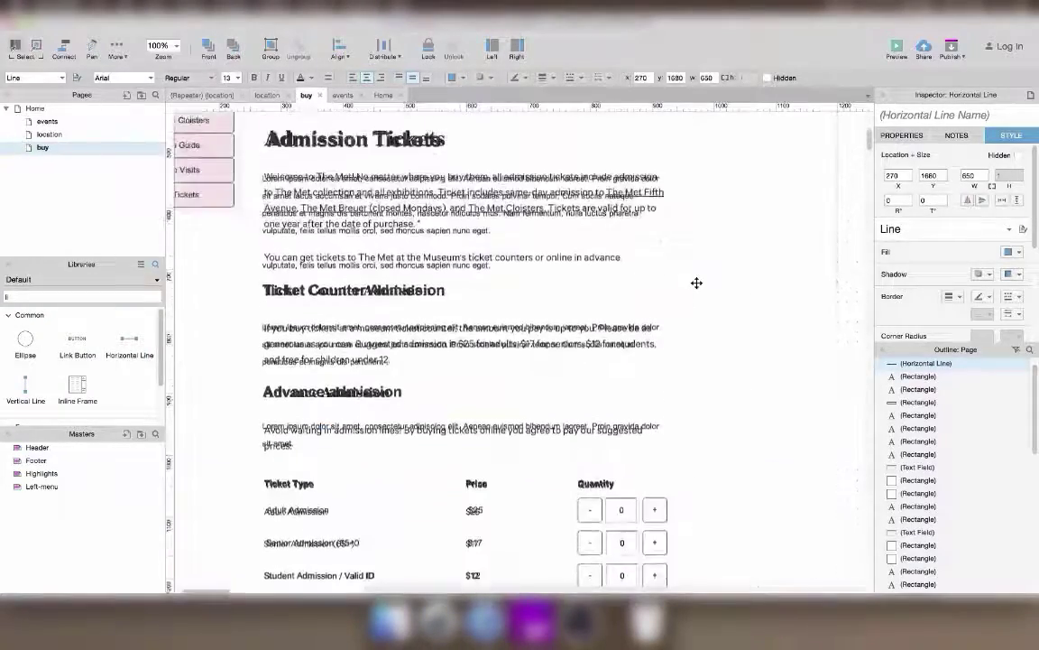
Step: Place the Highlights and Footer masters below the terms paragraph, with the footer at x 1, y 2221
scroll(697, 282, "down", 15)
left_click_drag(54, 472, 346, 152)
scroll(345, 152, "up", 20)
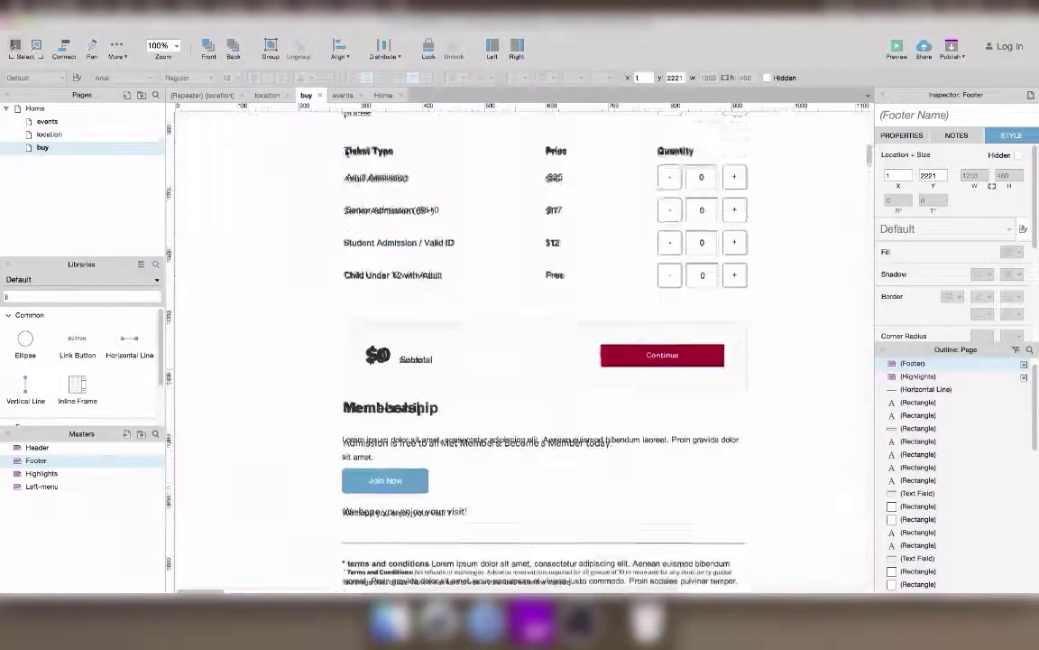
Step: Move the Left-menu master to x 57, y 362
left_click(347, 388)
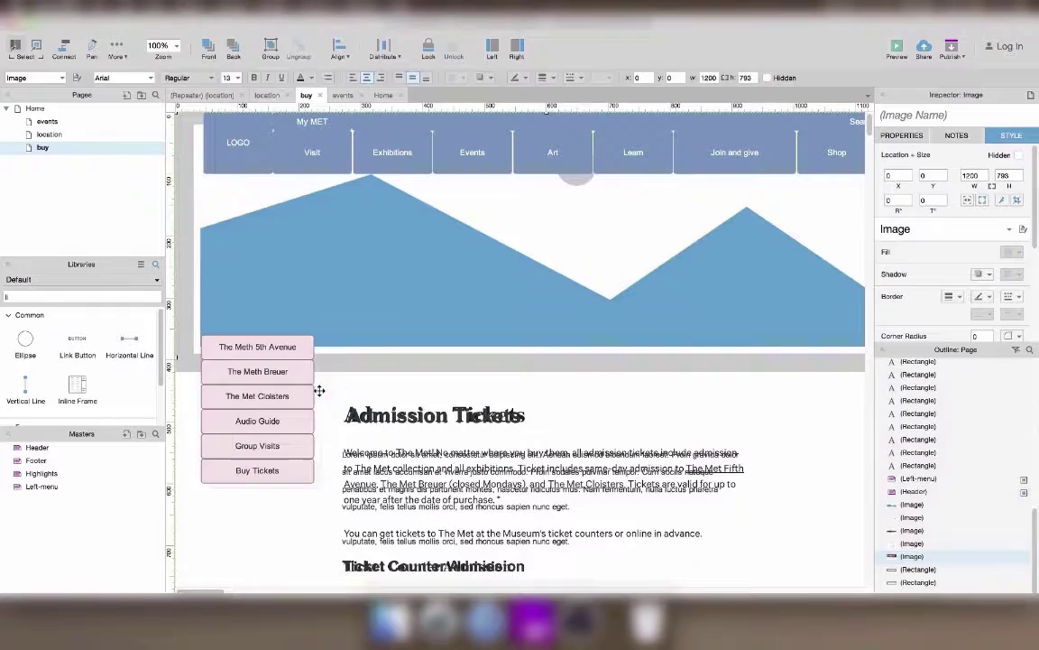
left_click_drag(239, 394, 239, 394)
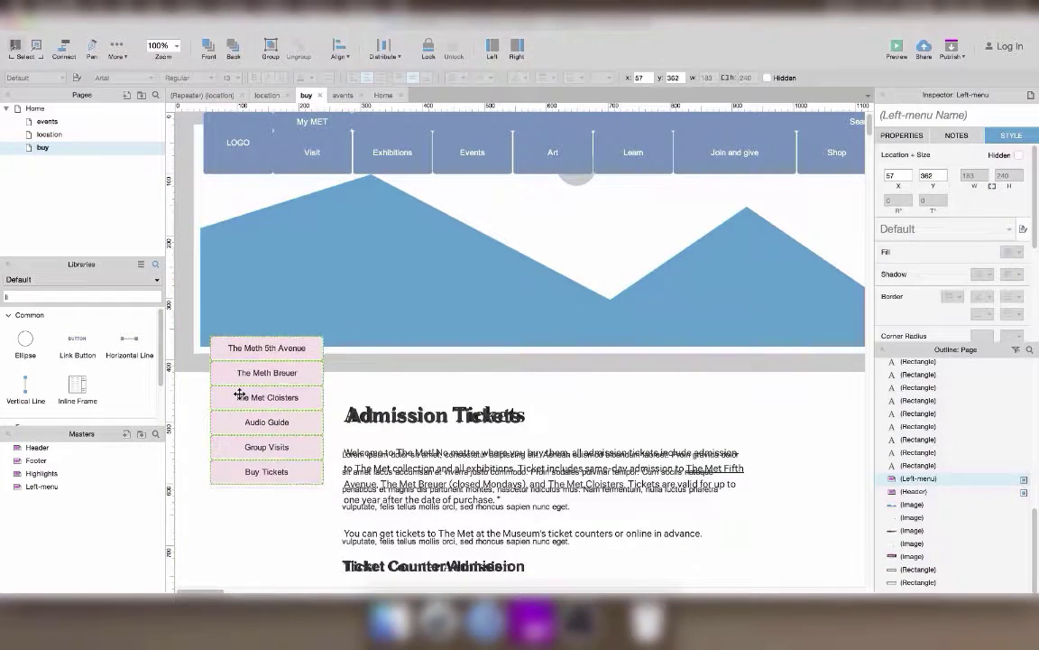
left_click(206, 428)
Step: Delete the reference screenshots behind the wireframe, shifting the footer down to reach the one beneath it
scroll(206, 428, "down", 15)
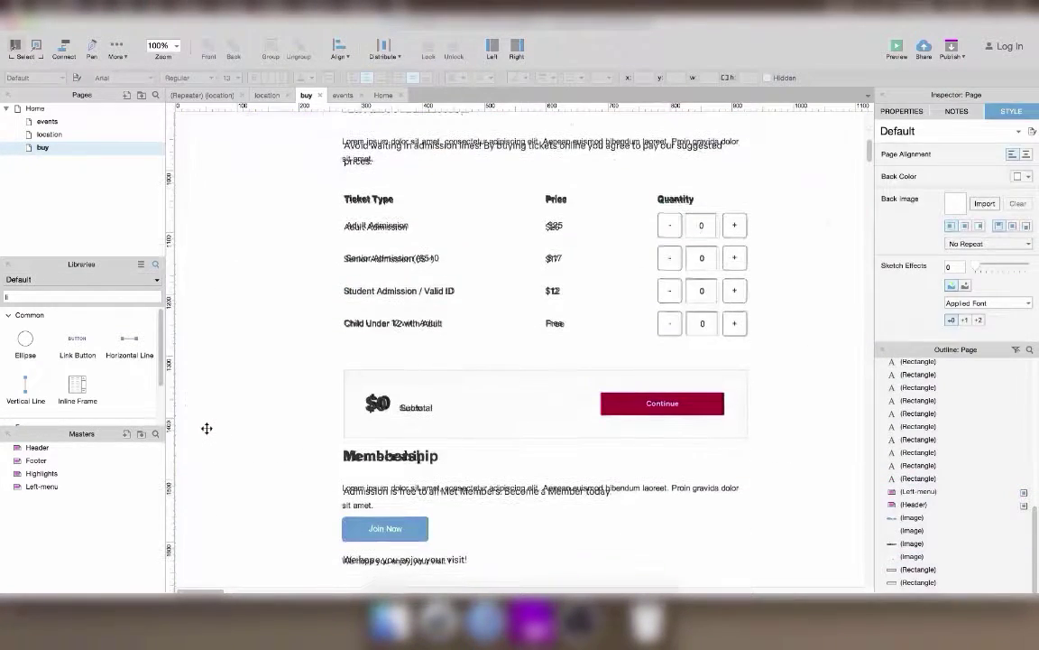
scroll(252, 539, "down", 10)
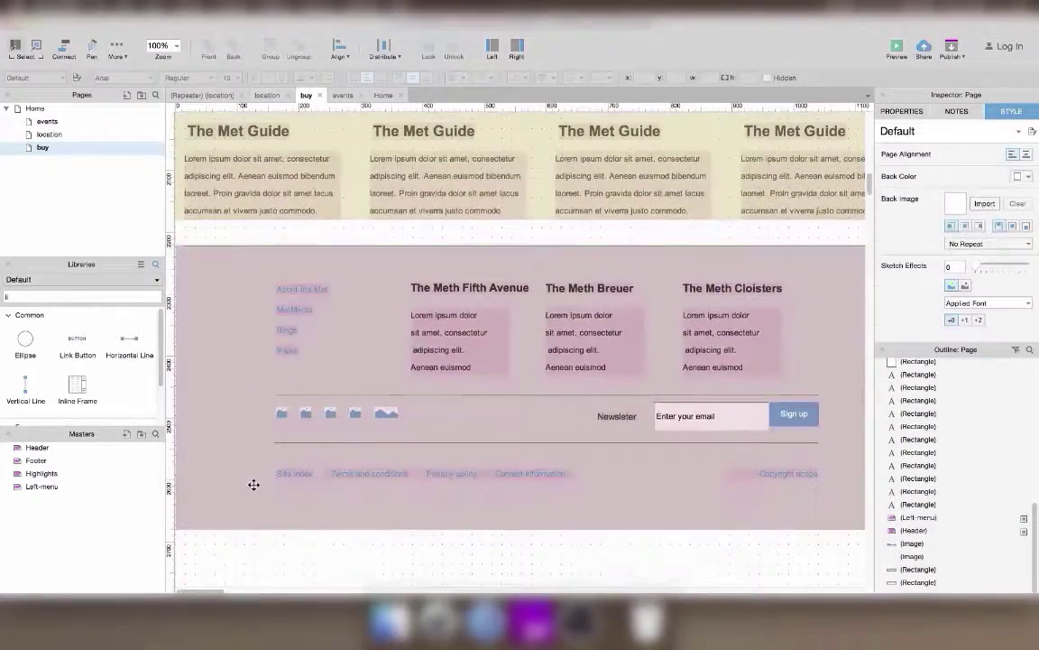
left_click(253, 485)
left_click(247, 276)
key("Delete")
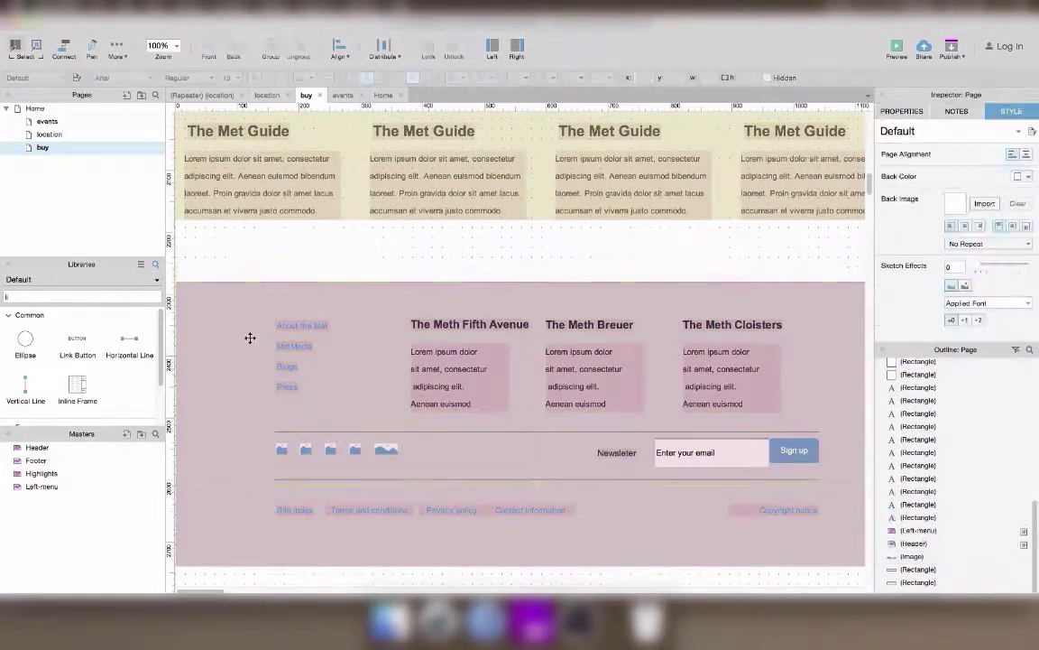
Step: Move the footer up to y 2220, below the highlights section
left_click(251, 338)
key("shift+Up")
key("shift+Up")
key("shift+Up")
key("shift+Up")
key("shift+Up")
key("shift+Up")
Step: Examine the layout of the buy page from its header at 50% zoom
scroll(262, 255, "up", 10)
scroll(262, 256, "up", 20)
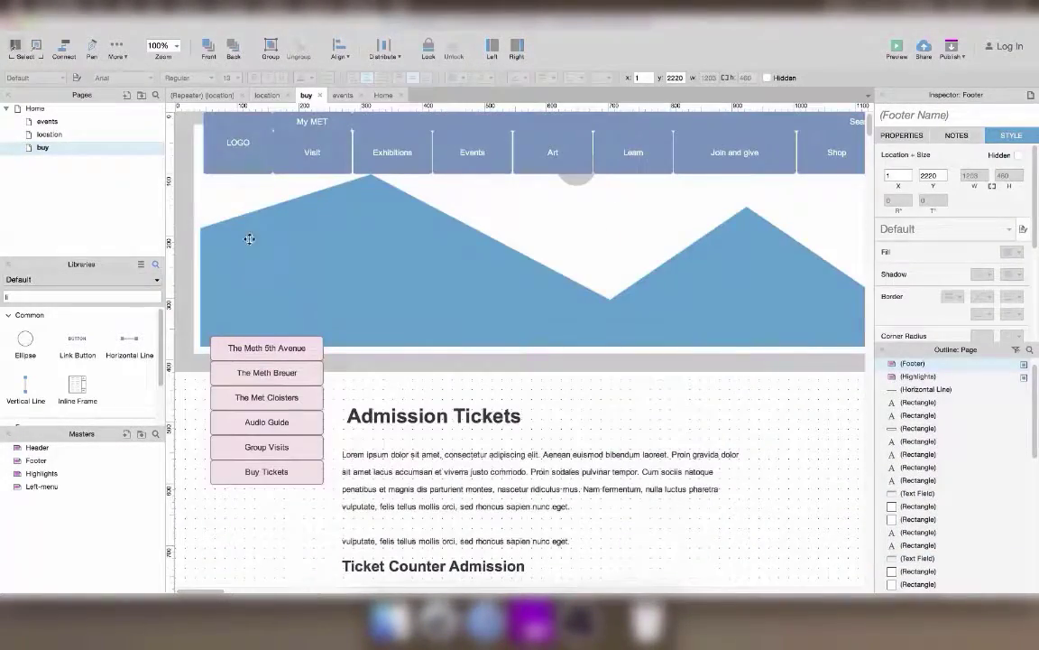
left_click(177, 48)
left_click(167, 212)
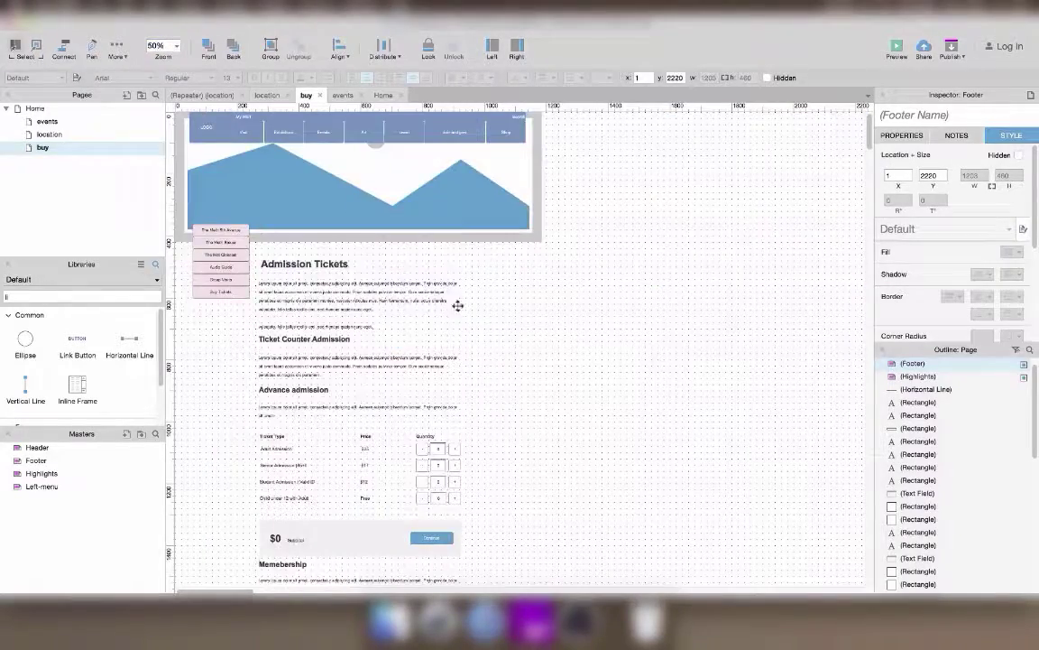